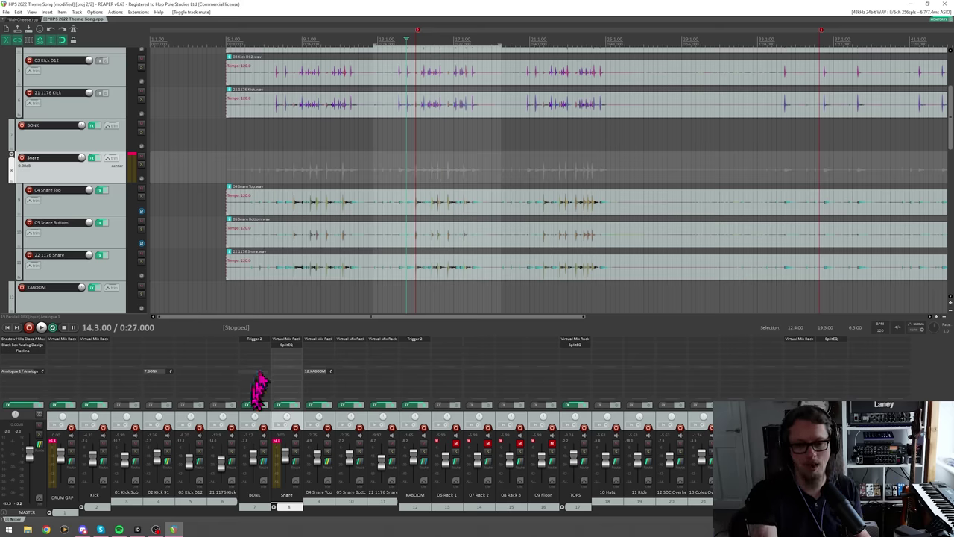
Open the master track's Shadow Hills compressor, Black Box HG-2MS and Flatline plugins, and spread their windows apart
scroll(418, 164, "down", 1)
scroll(457, 175, "up", 1)
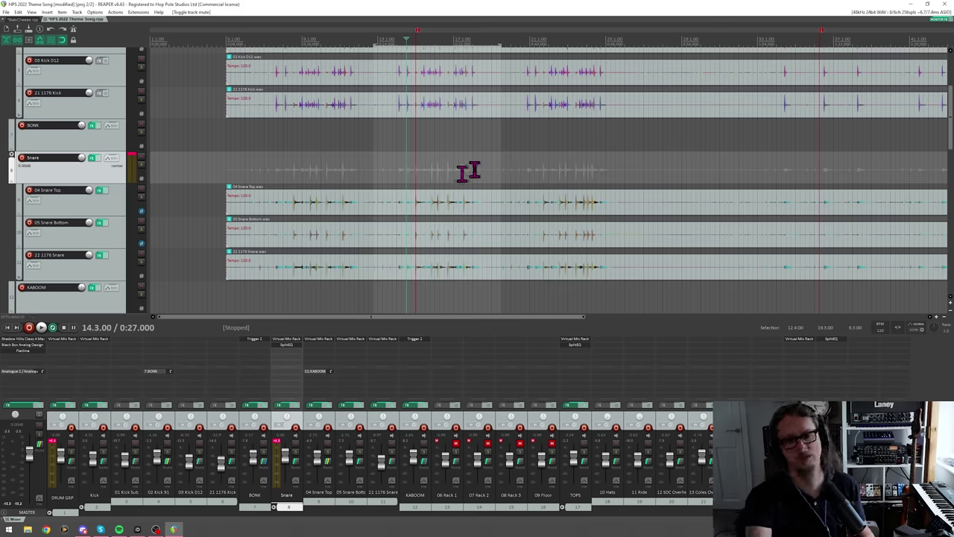
left_click(19, 340)
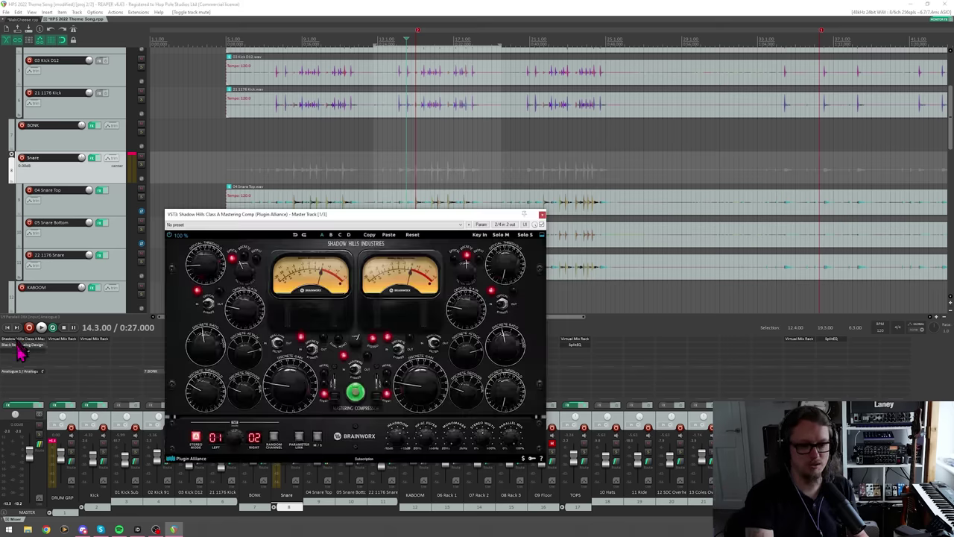
left_click(21, 347)
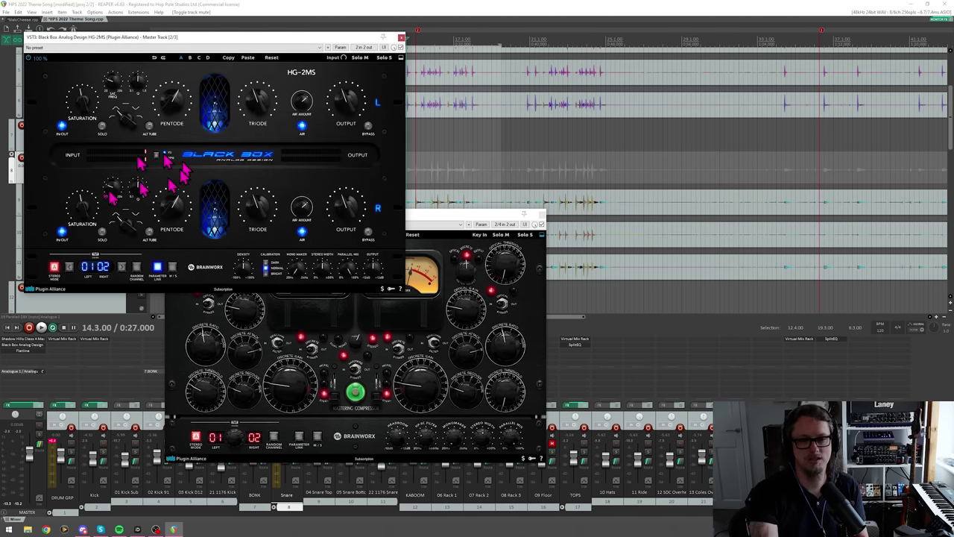
left_click(26, 350)
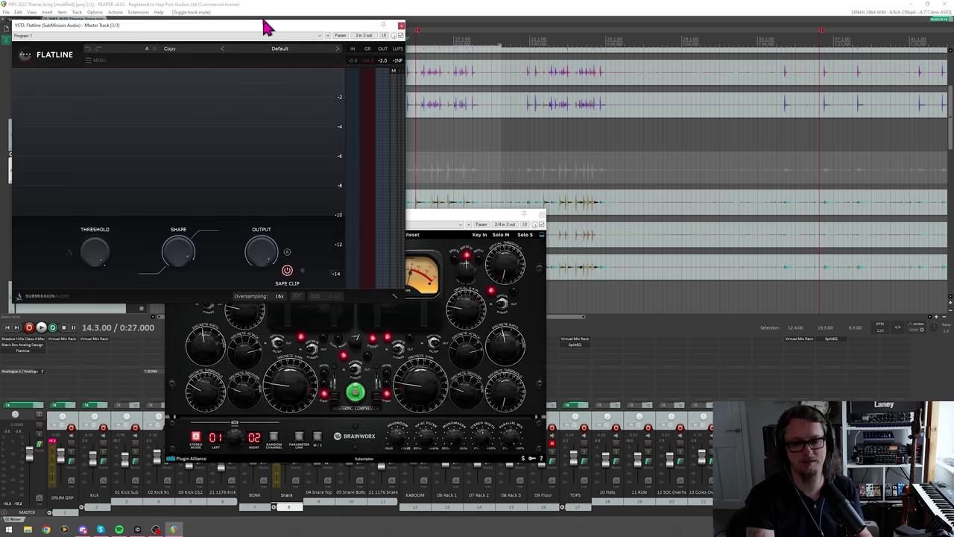
left_click_drag(221, 30, 239, 185)
left_click_drag(486, 214, 756, 34)
left_click(284, 36)
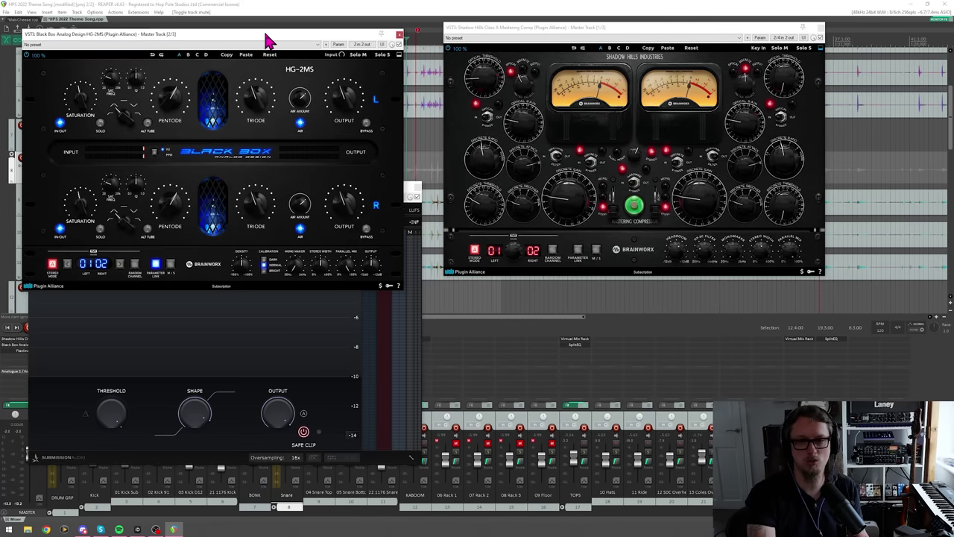
Play the mix through the master effects chain while checking Flatline's display, and close the Flatline window
key("space")
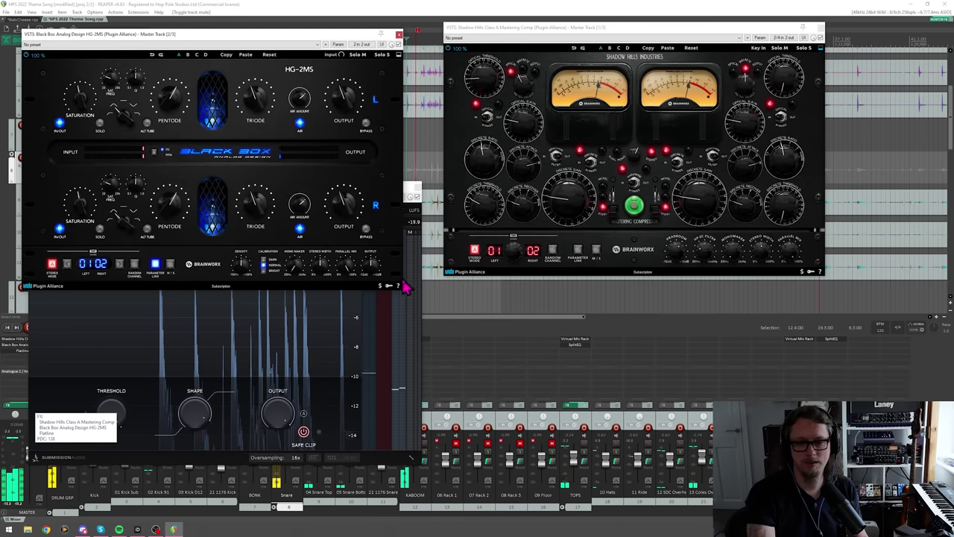
left_click(414, 212)
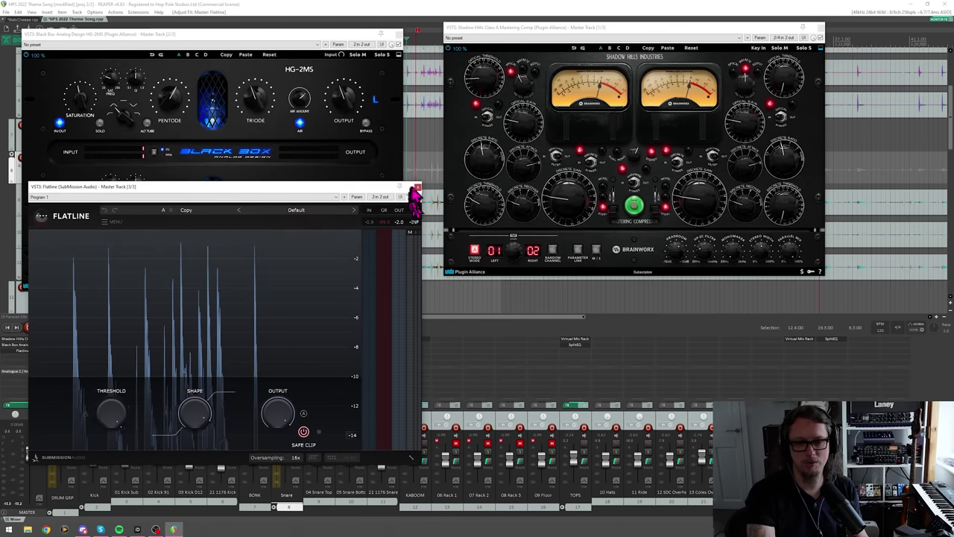
left_click(416, 185)
key("space")
Compare playback with the master effects bypassed and enabled, and close the Black Box and Shadow Hills windows
left_click(43, 407)
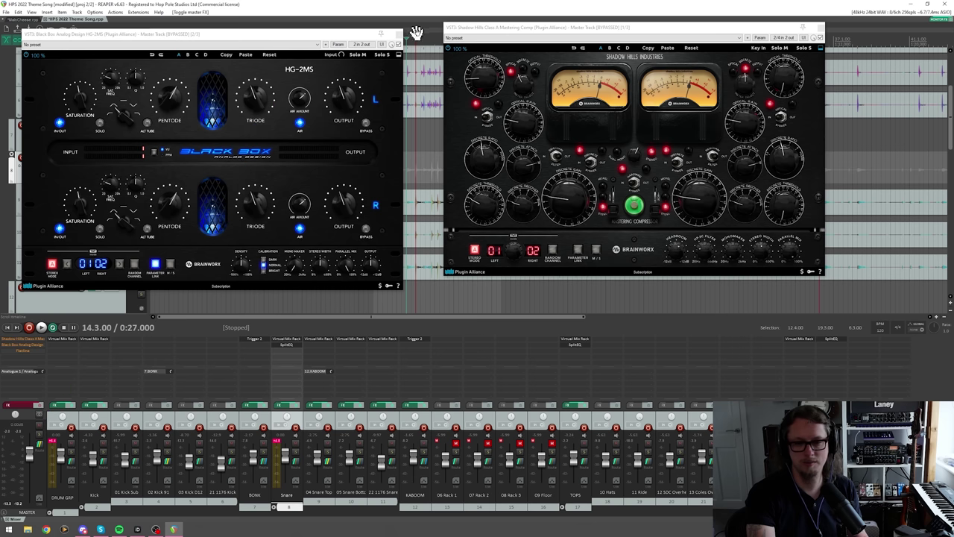
key("space")
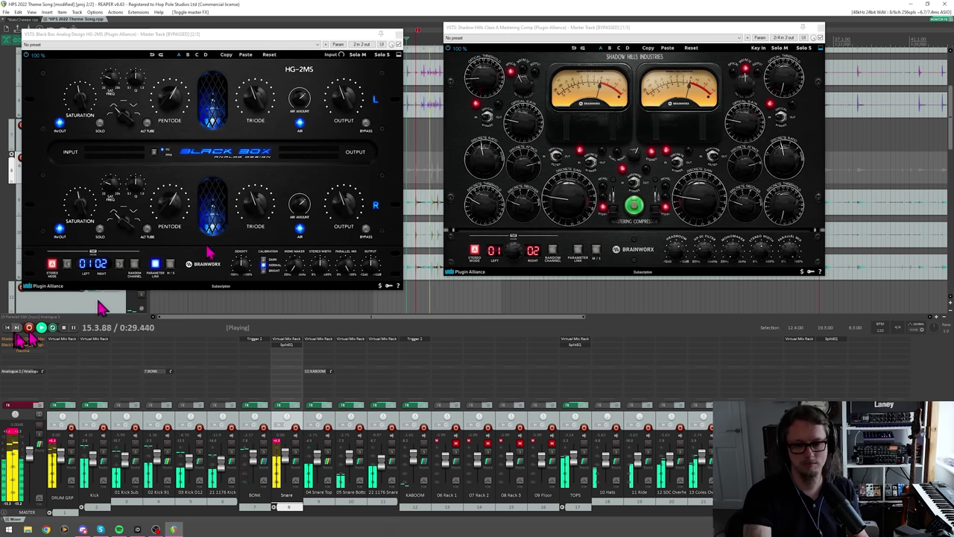
left_click(43, 406)
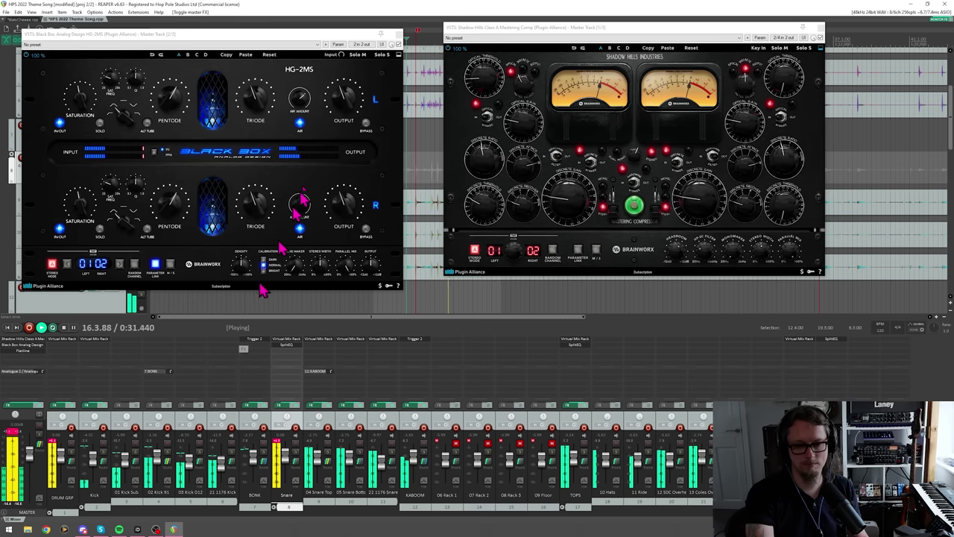
left_click(399, 34)
key("space")
left_click(820, 28)
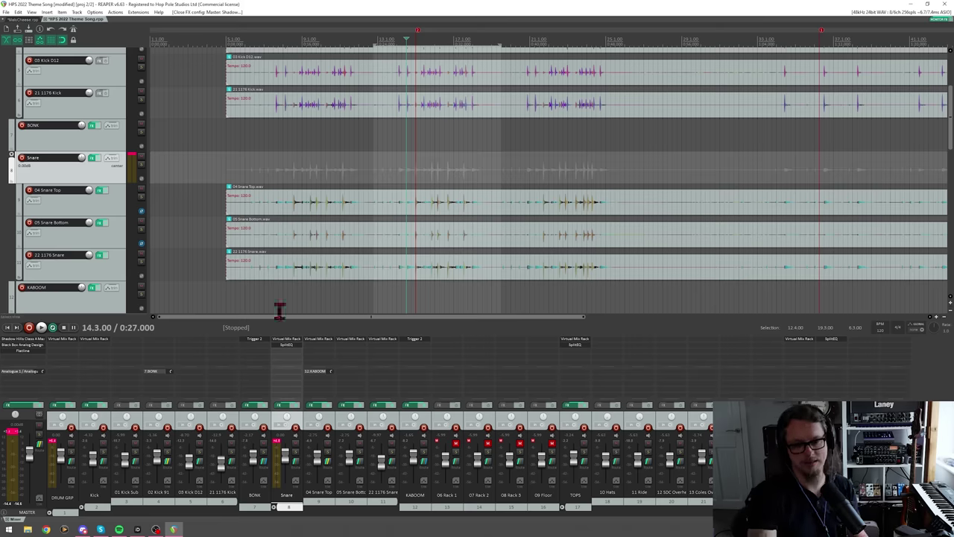
Solo the Kick folder, listen to it from 14.1.00, and take it out of solo
left_click(105, 451)
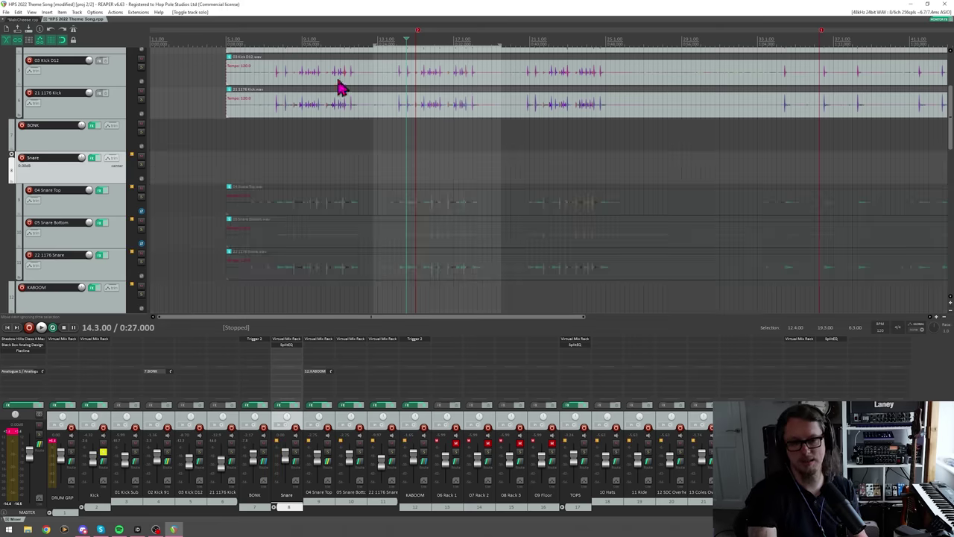
left_click(395, 40)
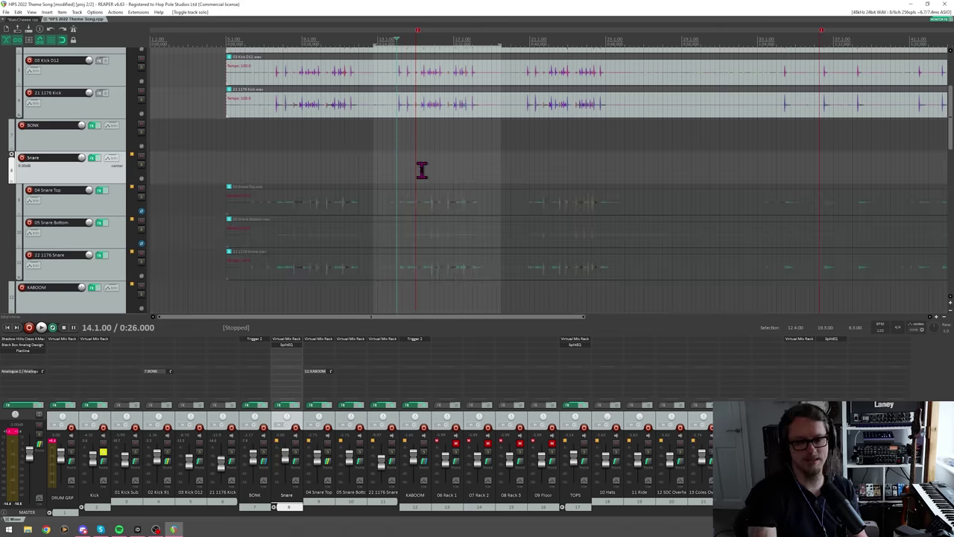
key("space")
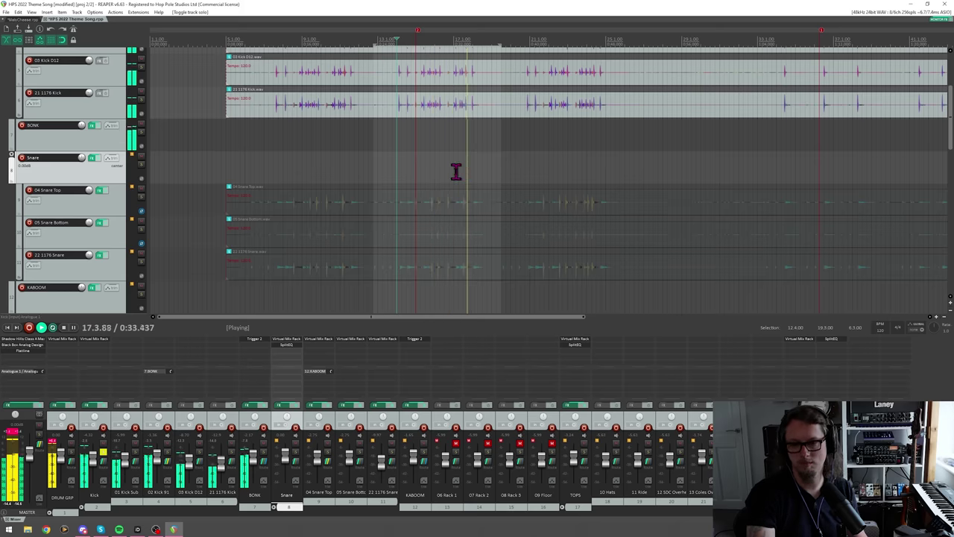
key("space")
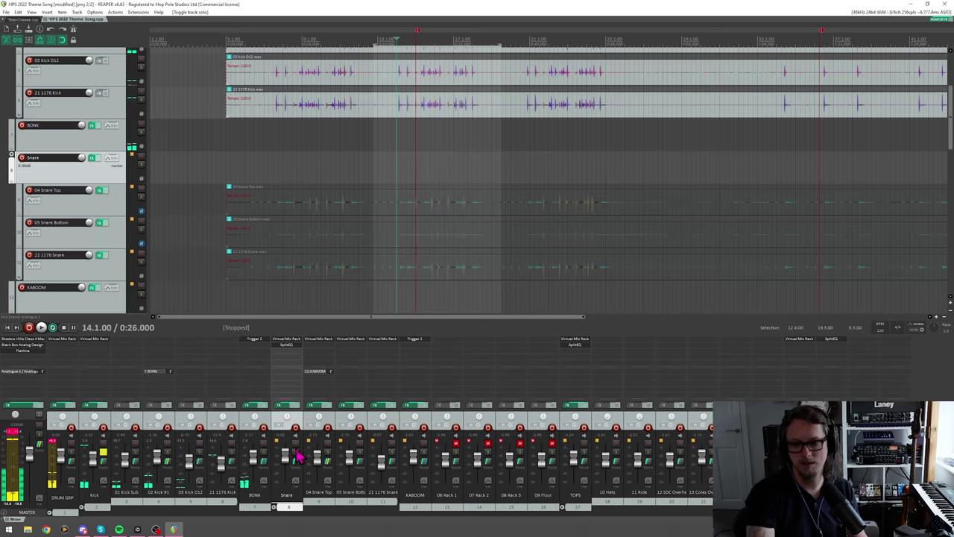
left_click(104, 459)
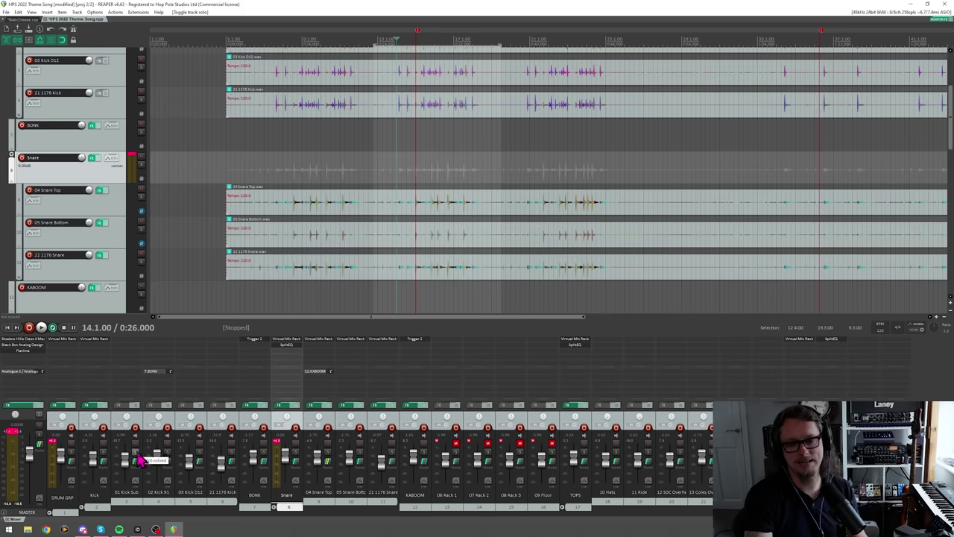
Move the 01 Kick Sub track between 03 Kick D12 and 21 1176 Kick
left_click_drag(138, 429, 211, 422)
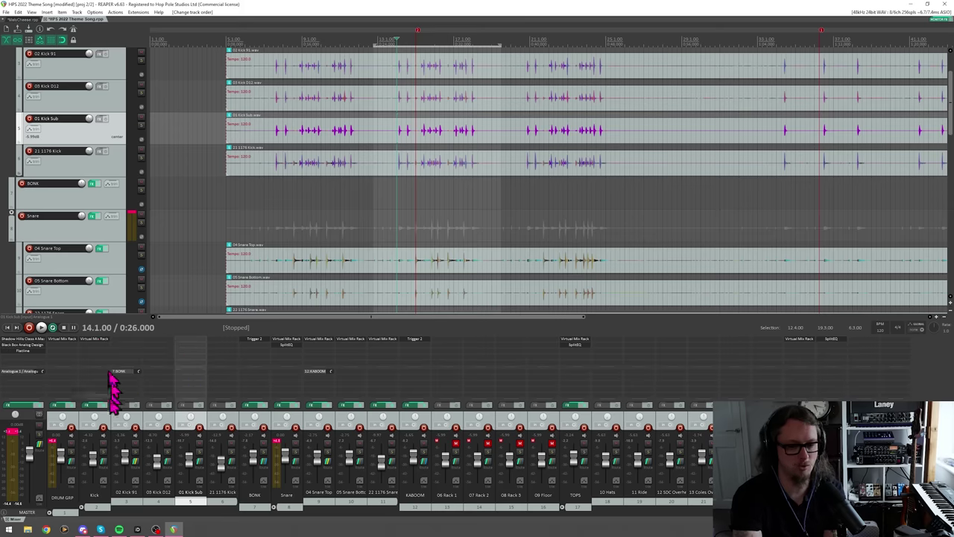
mouse_move(128, 420)
left_mouse_down()
mouse_move(213, 422)
mouse_move(139, 422)
left_mouse_up()
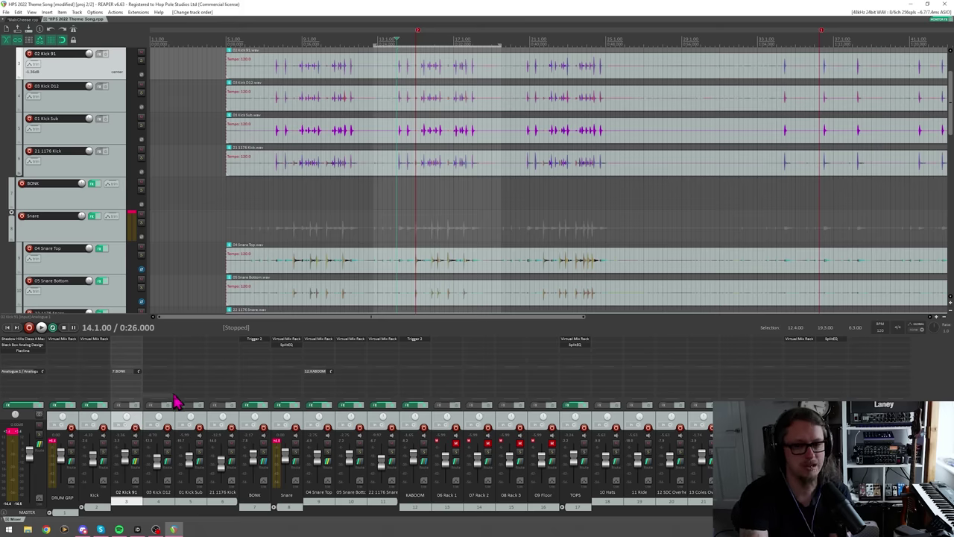
Open the Kick folder's Virtual Mix Rack and remove its red FG-401 compressor module
left_click(95, 339)
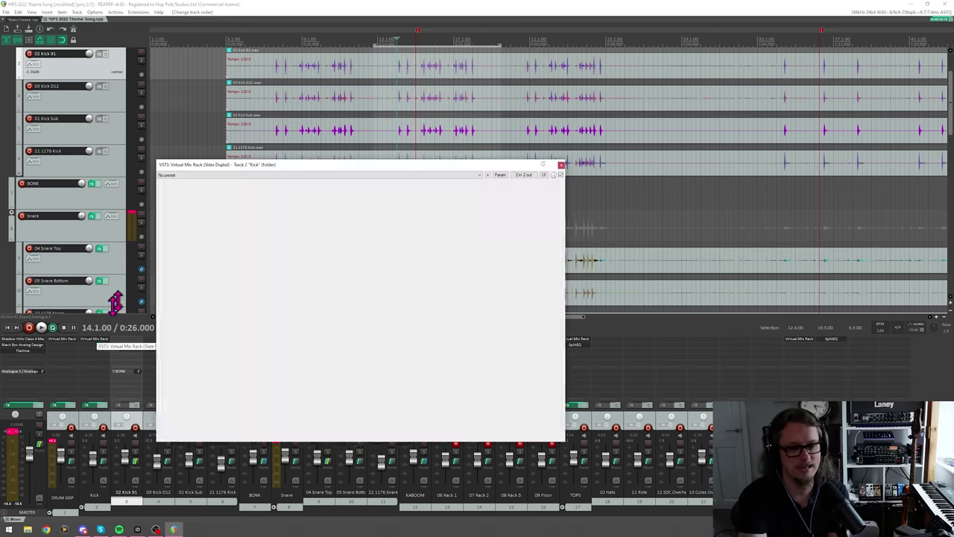
left_click_drag(248, 170, 203, 136)
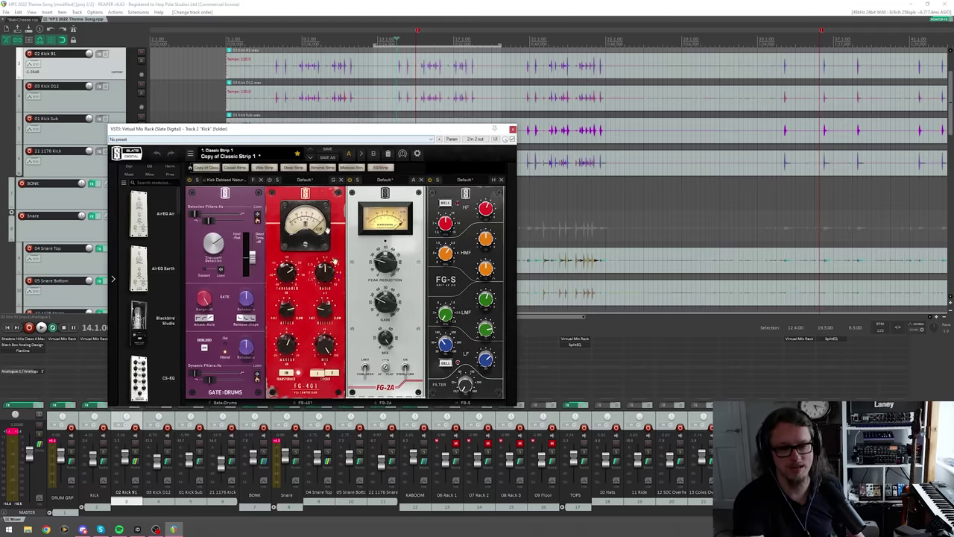
left_click(341, 181)
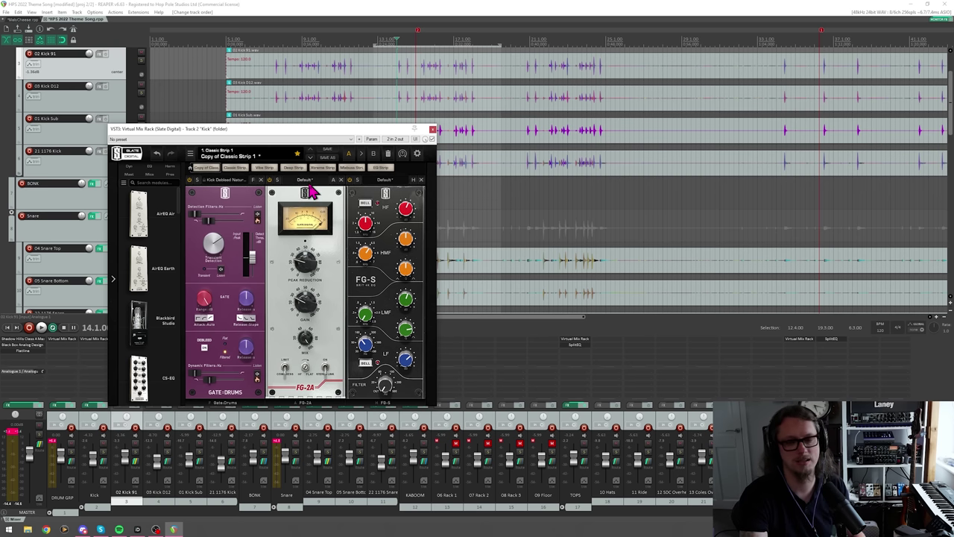
Solo the Kick folder, audition it through the gate, FG-2A and FG-S modules, and close the rack
left_click(103, 451)
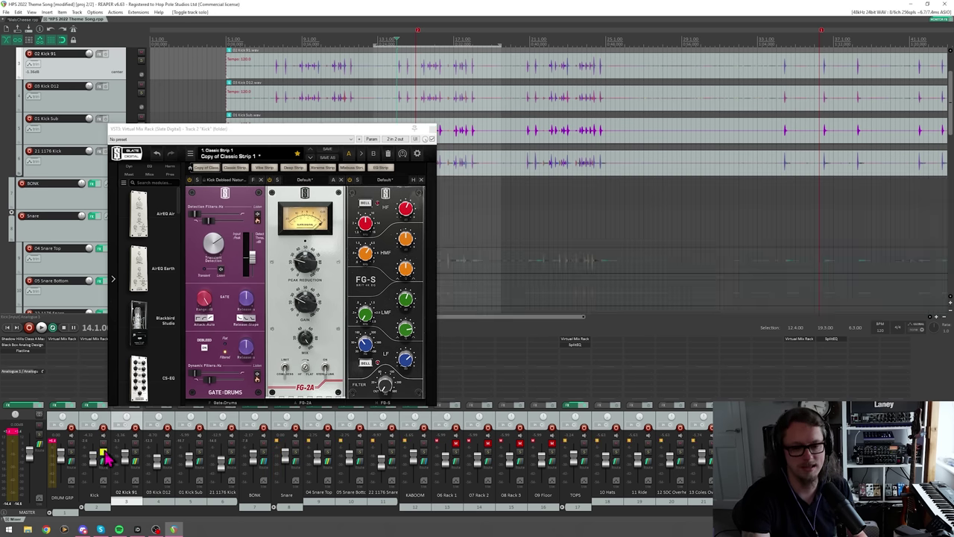
left_click(215, 130)
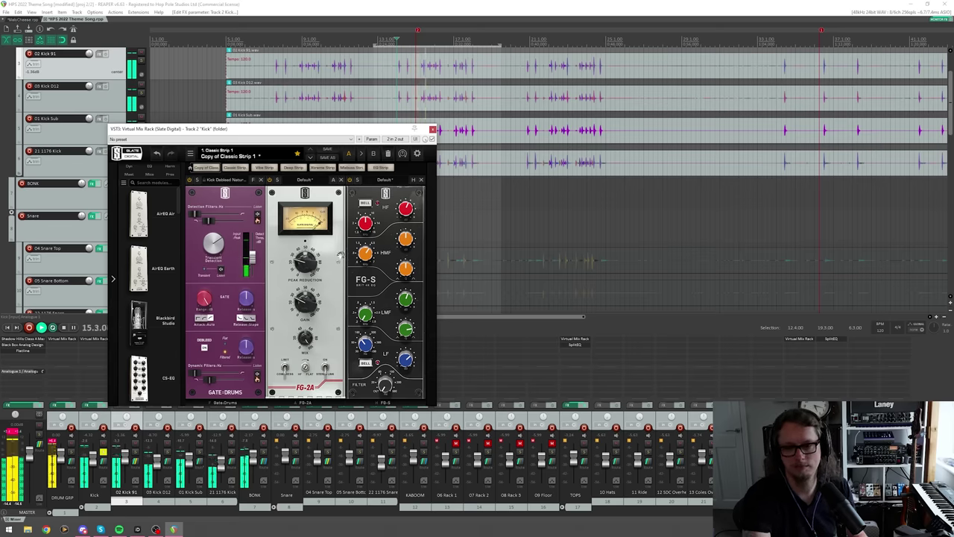
left_click_drag(273, 130, 306, 125)
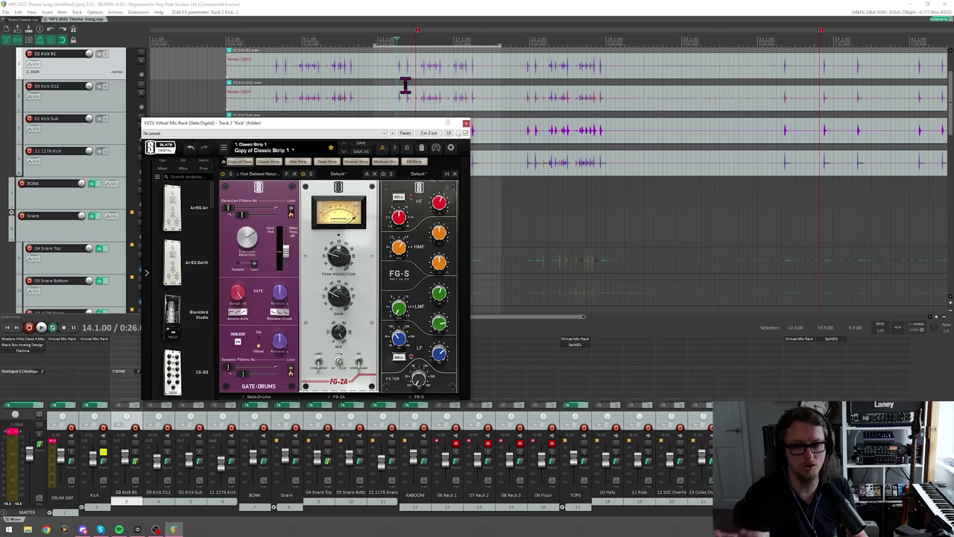
key("space")
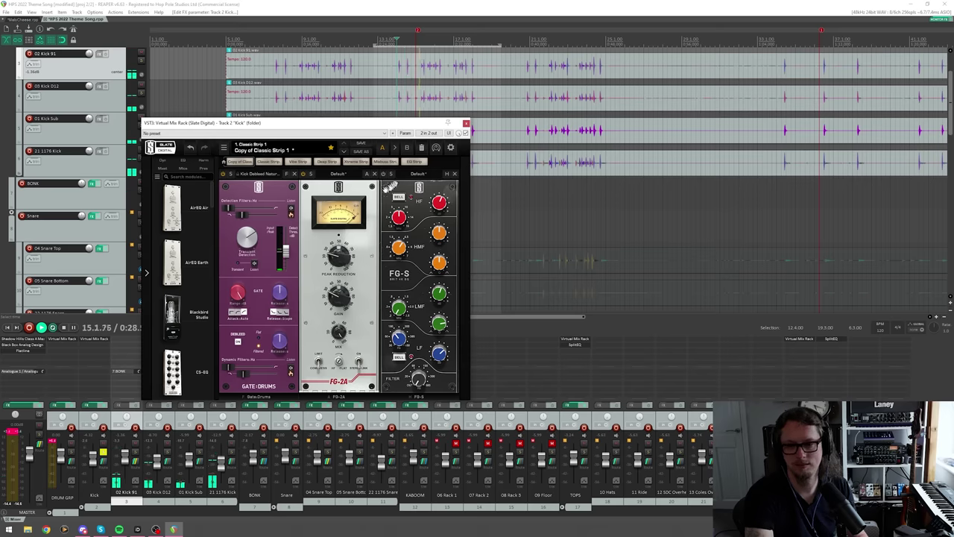
key("space")
key("space")
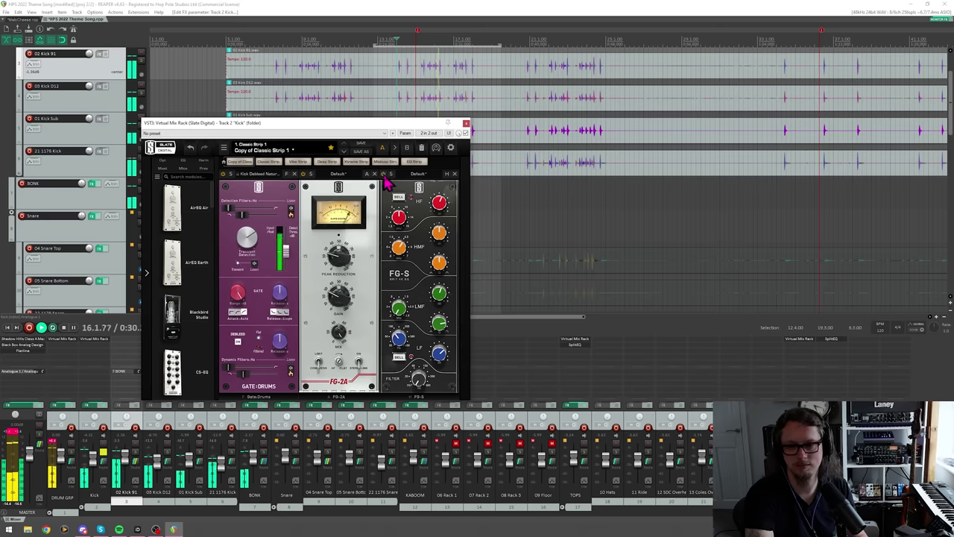
key("space")
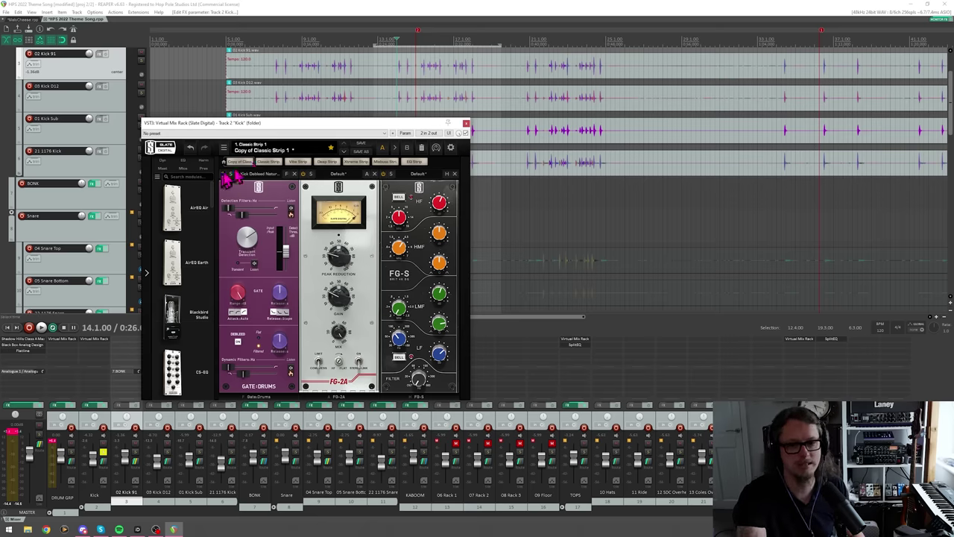
left_click(466, 124)
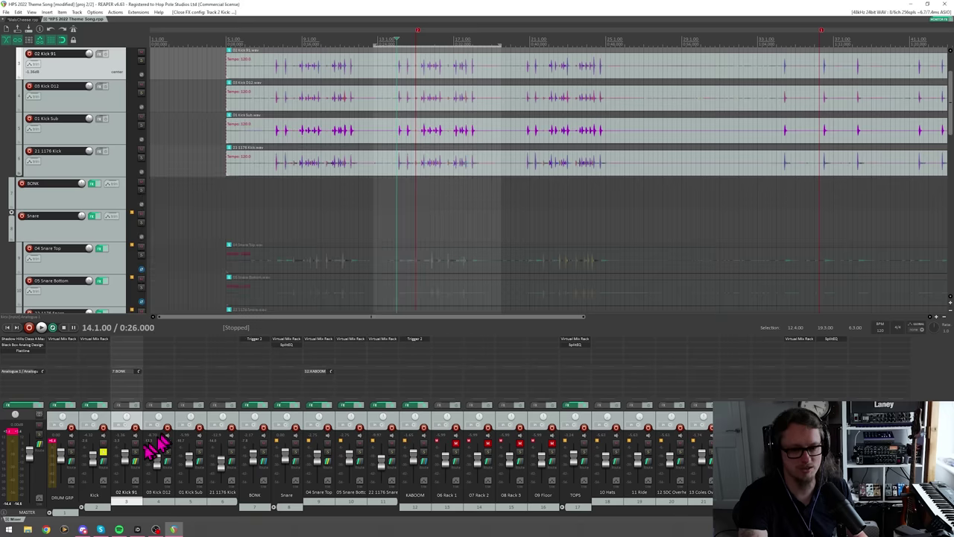
Solo the 02 Kick 91 track, mute BONK, and listen to the microphone from 14.1.00
left_click(136, 454)
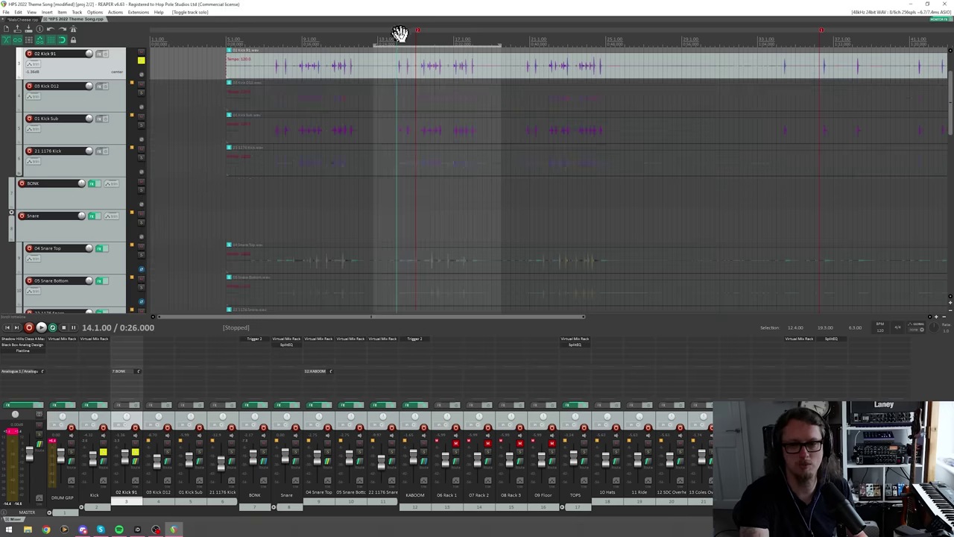
key("space")
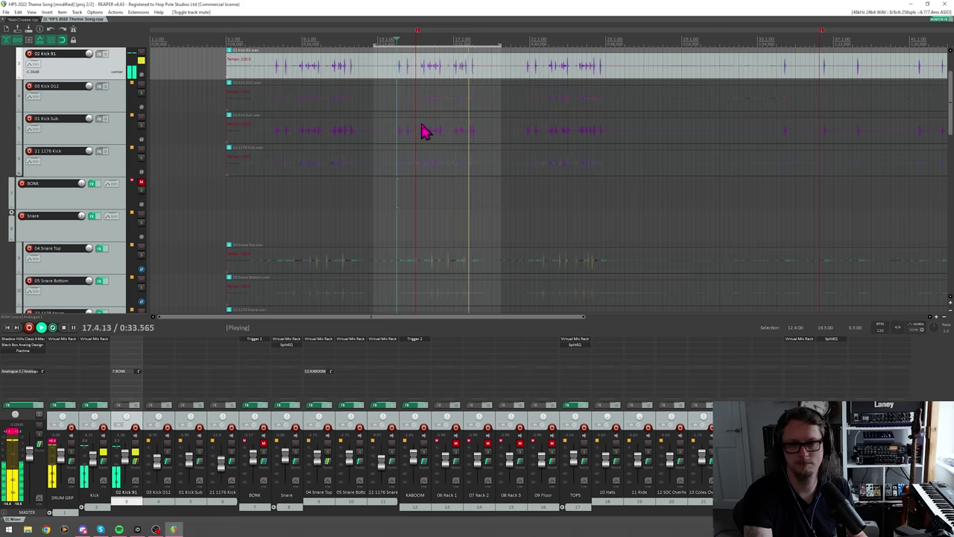
key("space")
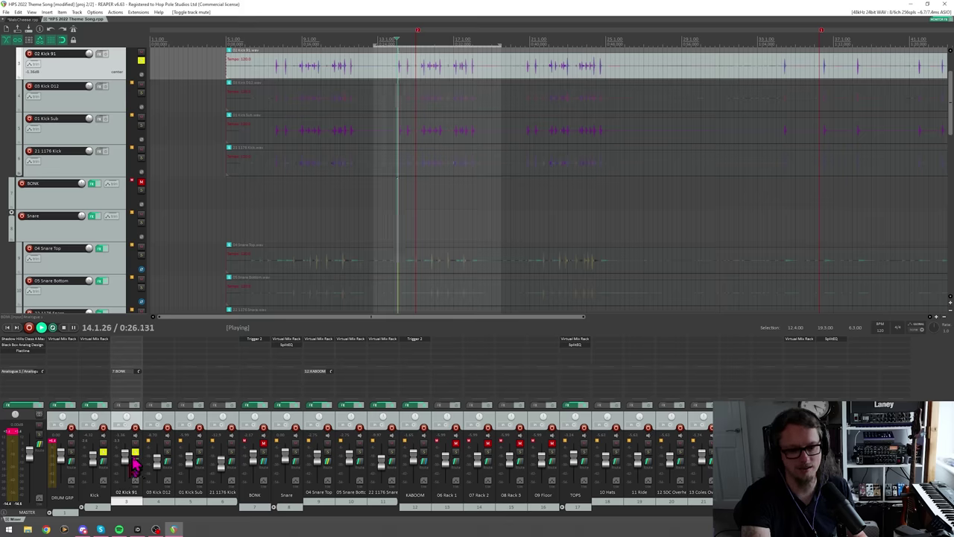
Solo only 03 Kick D12 within the Kick folder and listen to it from 14.1.00
left_click(169, 455)
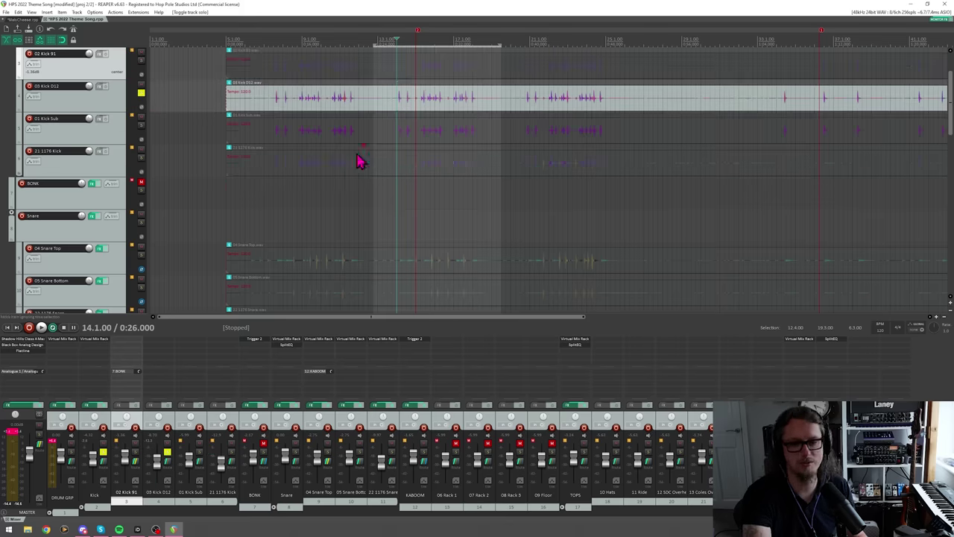
key("space")
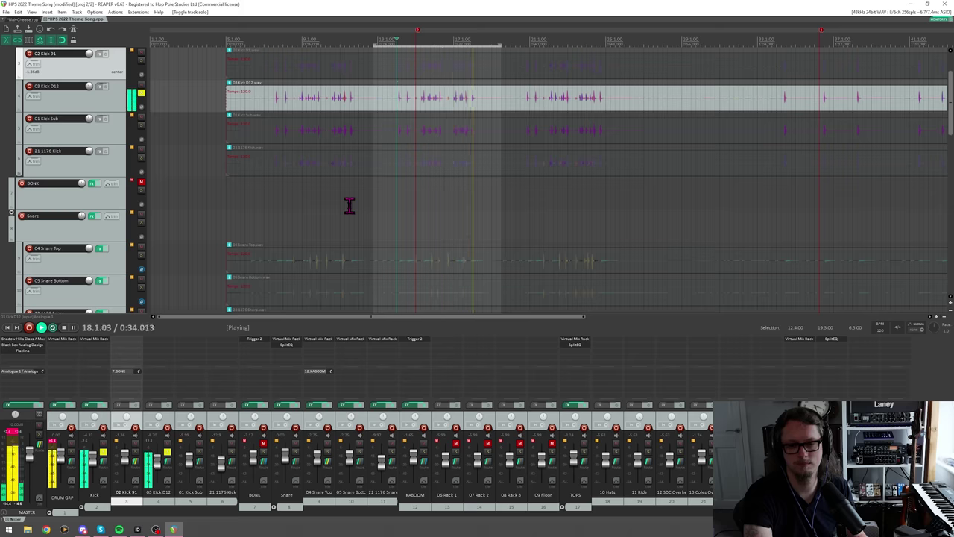
key("space")
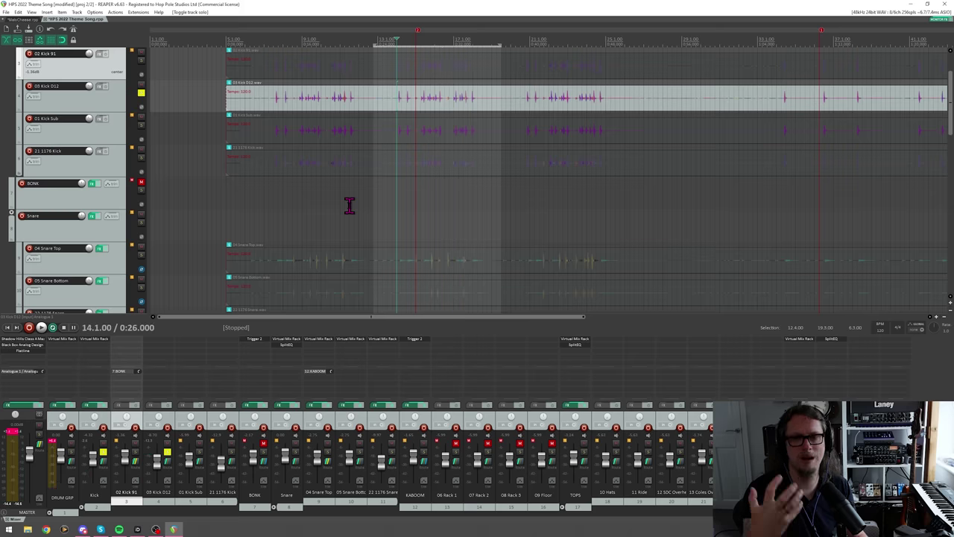
Audition 02 Kick 91 together with 03 Kick D12, and play all four soloed kick tracks from 14.1.00
left_click(134, 456, "ctrl")
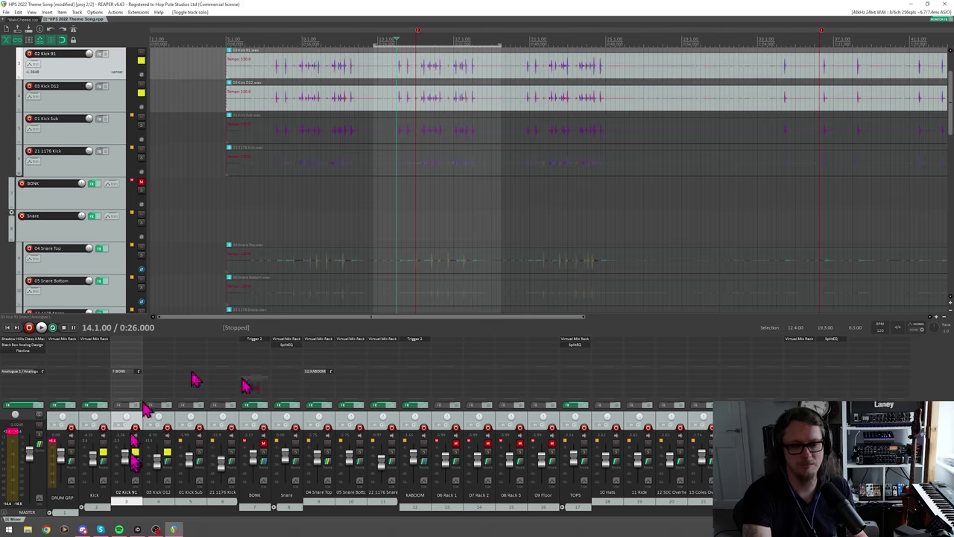
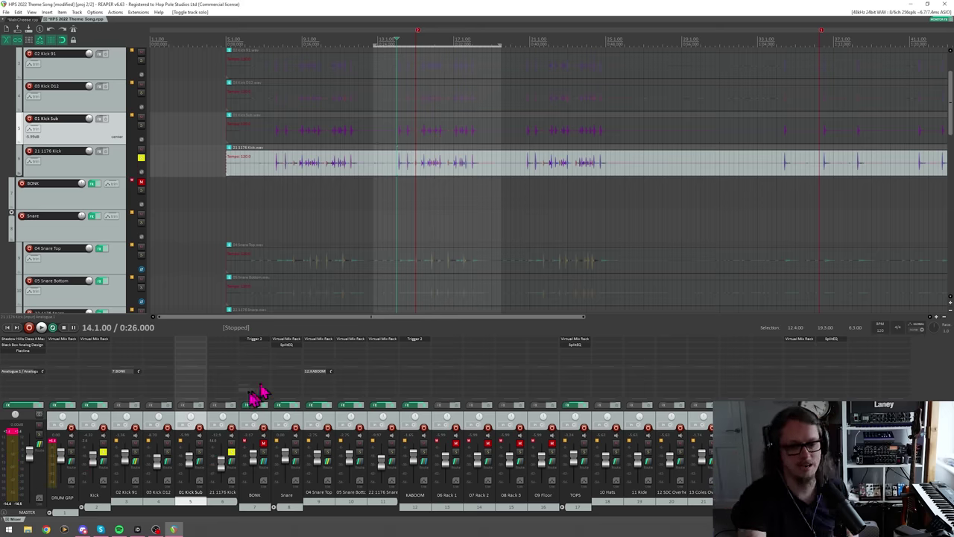
left_click_drag(199, 459, 141, 459)
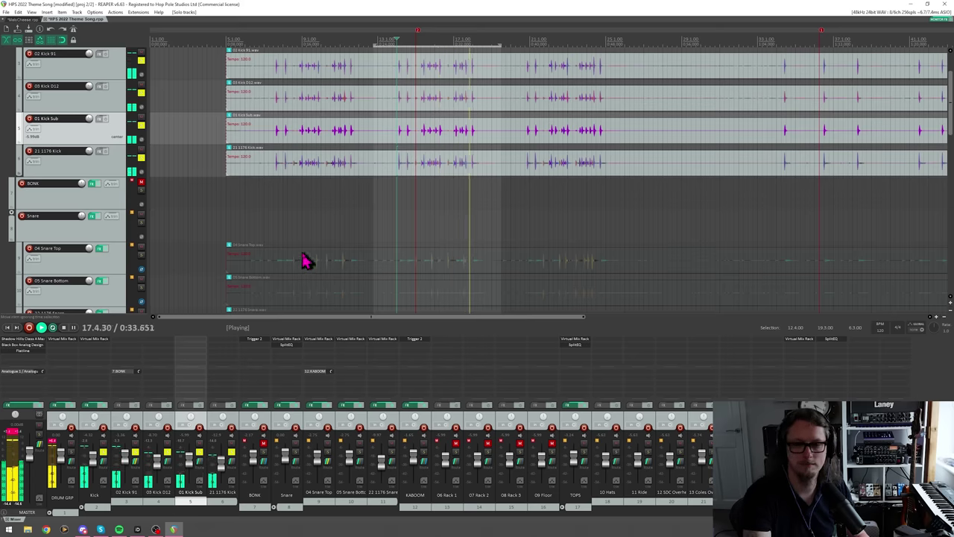
key("space")
Open the Kick folder's Virtual Mix Rack, adjust the gate's release during playback, and close the rack
left_click(105, 342)
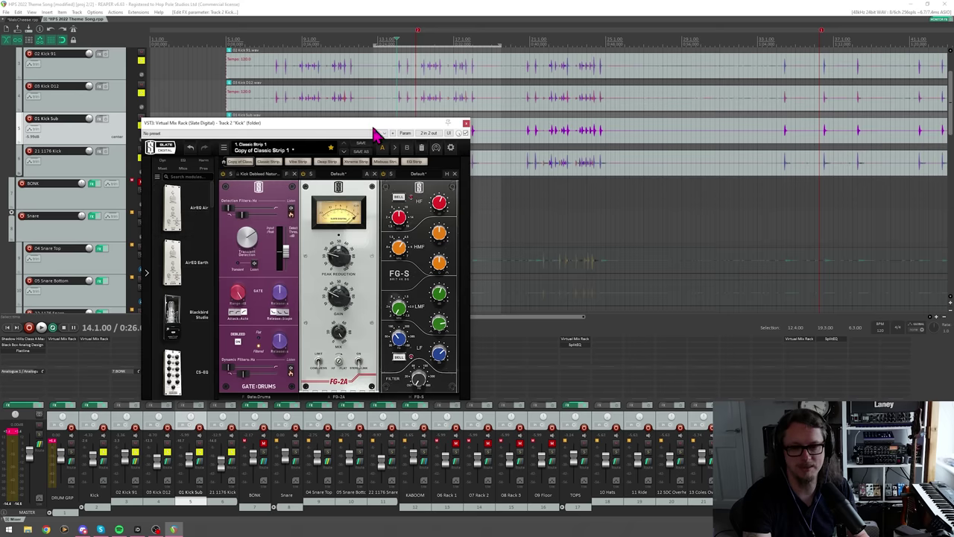
key("space")
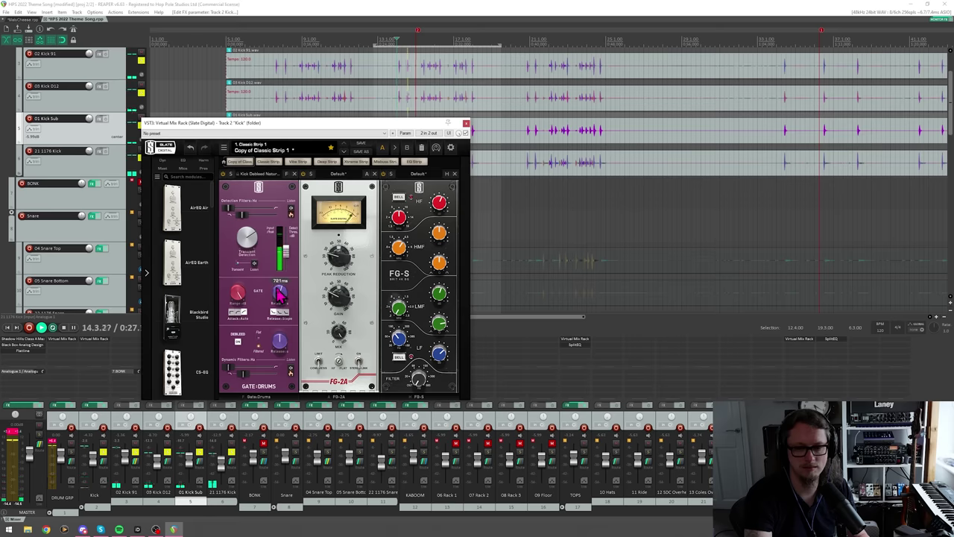
scroll(280, 295, "up", 5)
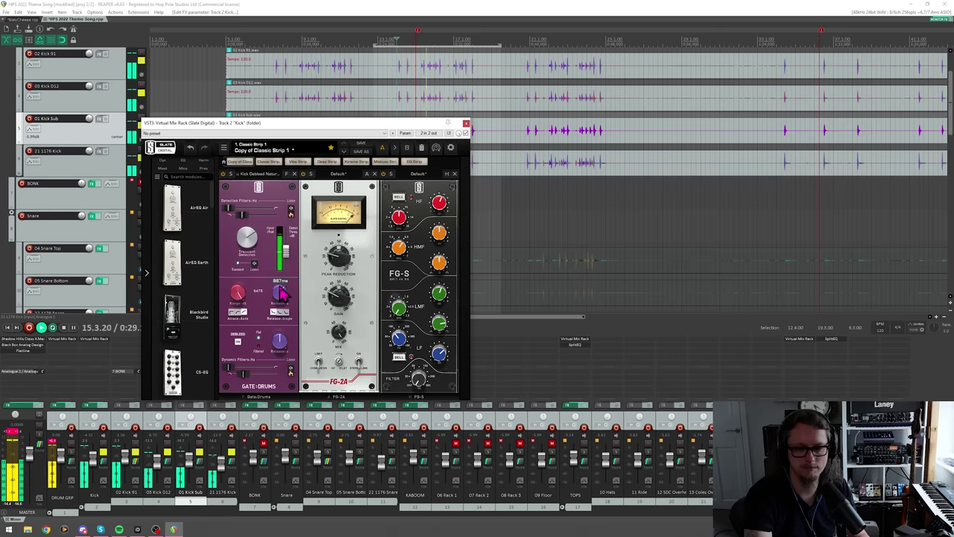
scroll(279, 295, "down", 1)
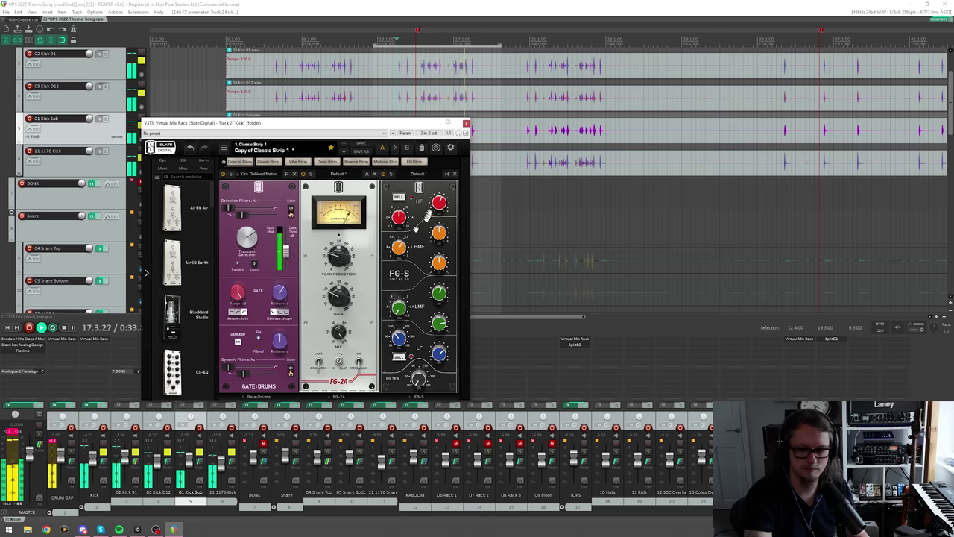
left_click(464, 124)
key("space")
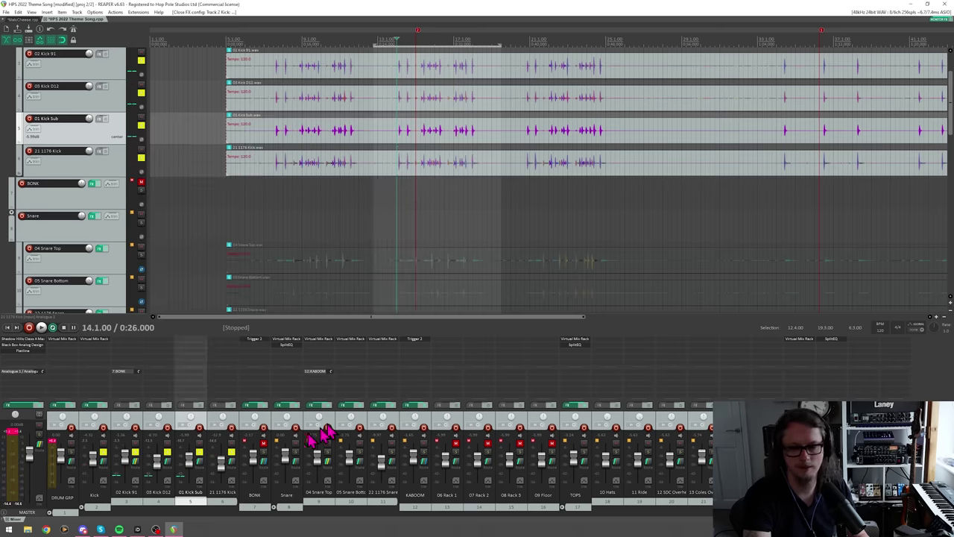
Clear the individual kick track solos, unmute and solo BONK, and open its Trigger 2 plugin
mouse_move(233, 460)
left_mouse_down()
mouse_move(142, 460)
mouse_move(221, 460)
left_mouse_up()
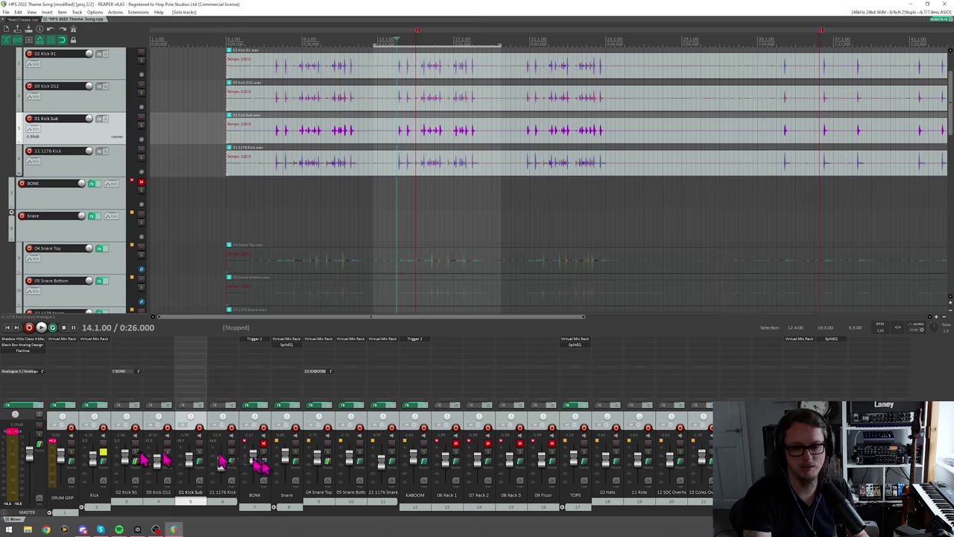
left_click(265, 457)
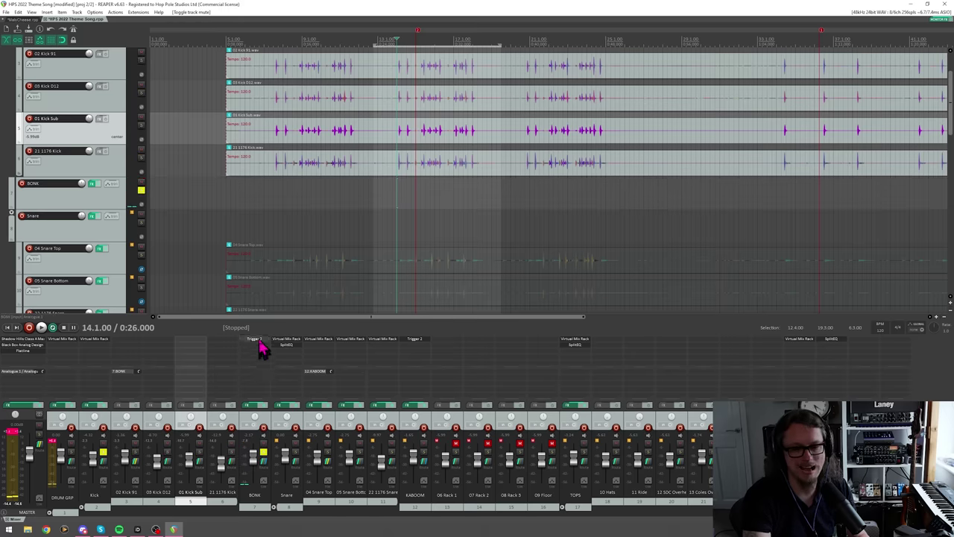
left_click(256, 340)
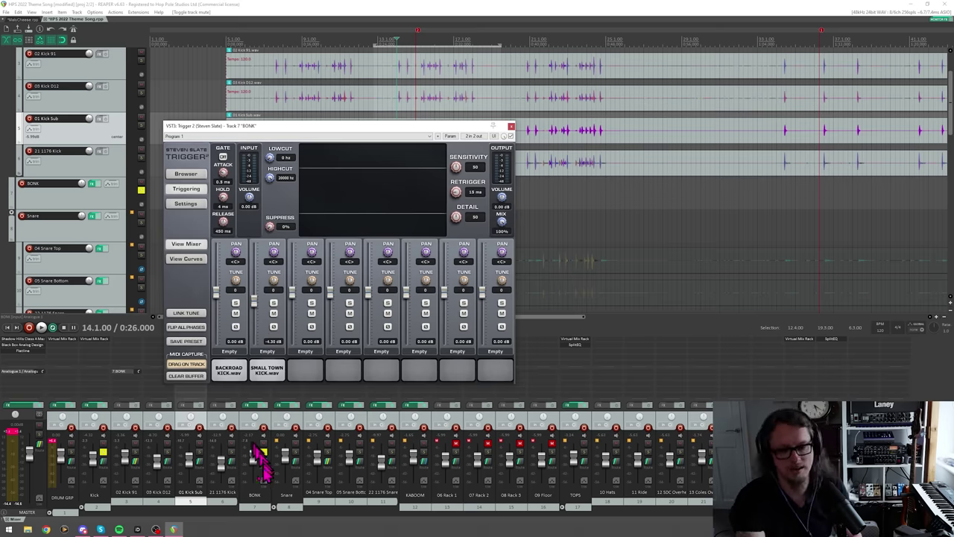
left_click(257, 504)
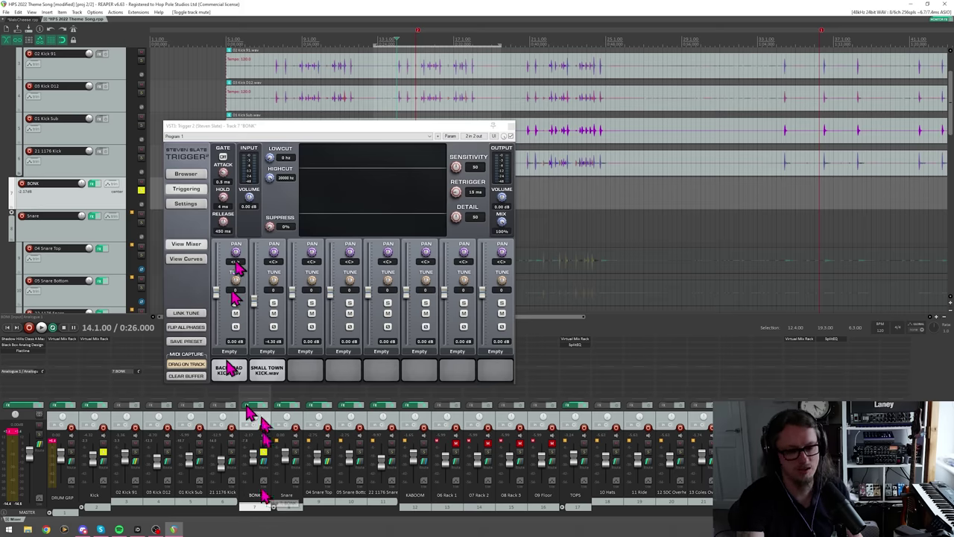
Remove the Kick folder's solo and listen to BONK's triggered kick samples from 14.1.00 in Trigger 2
left_click(102, 452)
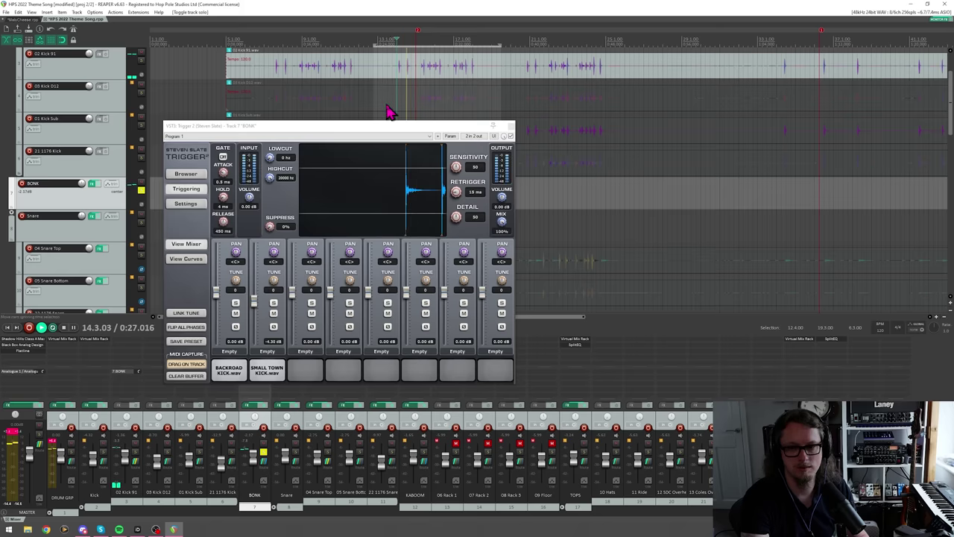
left_click(370, 134)
left_click_drag(369, 128, 371, 116)
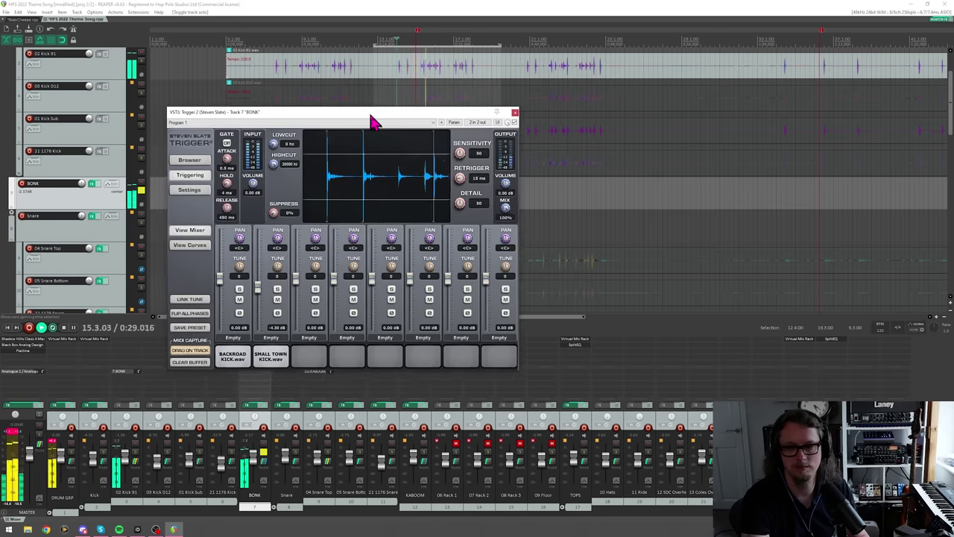
key("space")
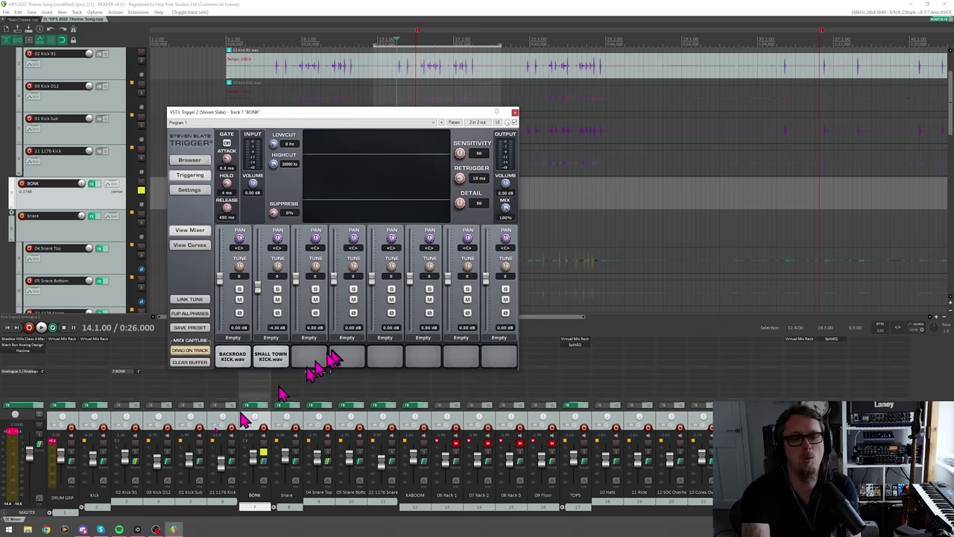
Solo the Kick folder, clear BONK's solo, and listen to the kick microphones from 14.1.00
left_click(108, 462)
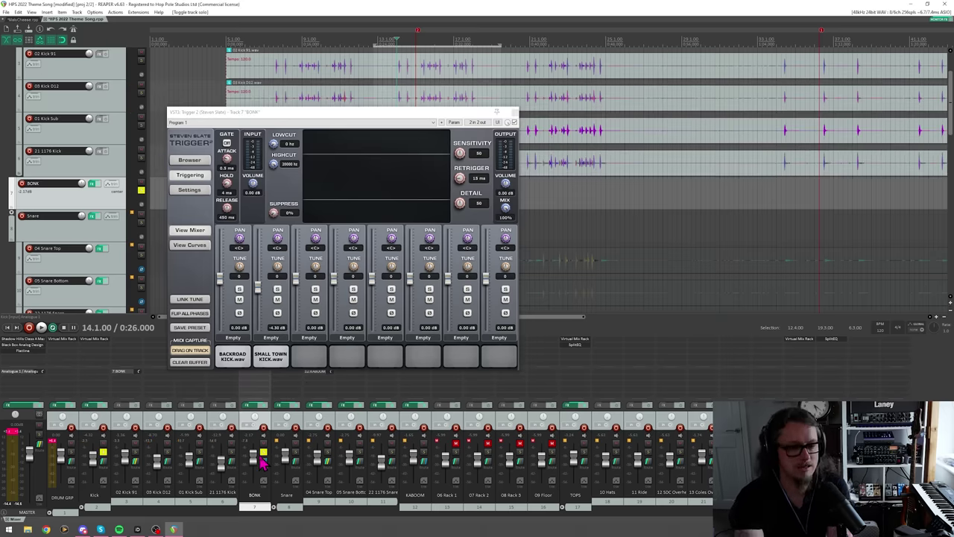
left_click(263, 462)
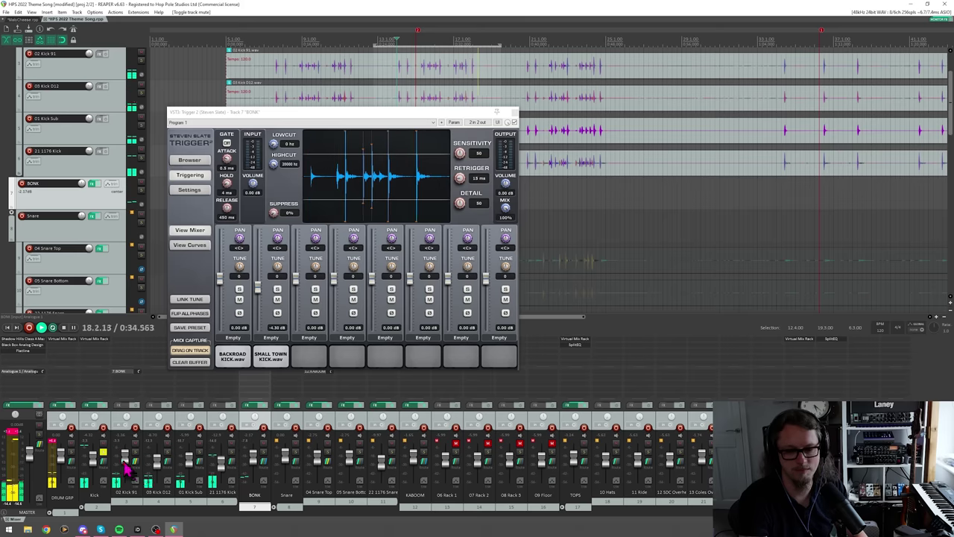
key("space")
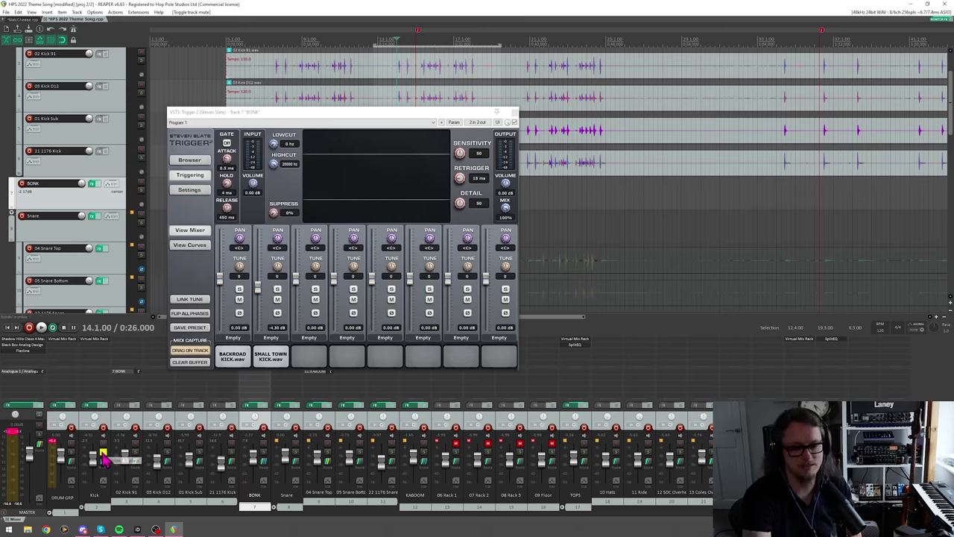
Clear the Kick folder's solo, listen to the whole drum mix, and close BONK's Trigger 2 plugin
left_click(104, 454)
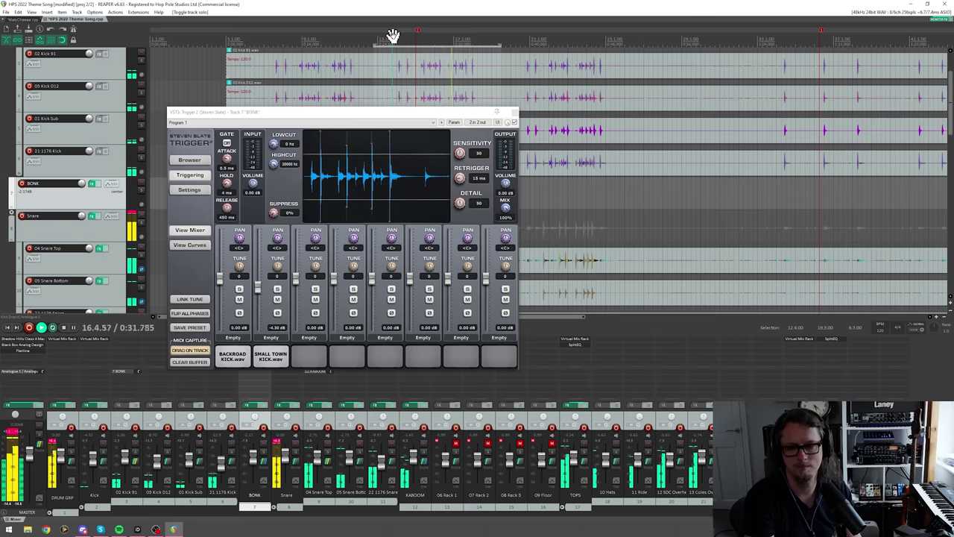
key("space")
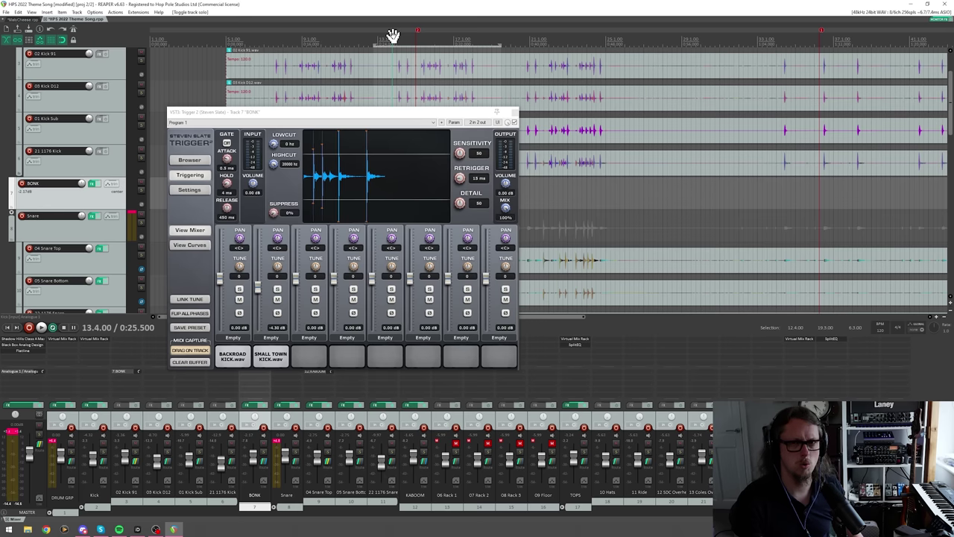
key("Escape")
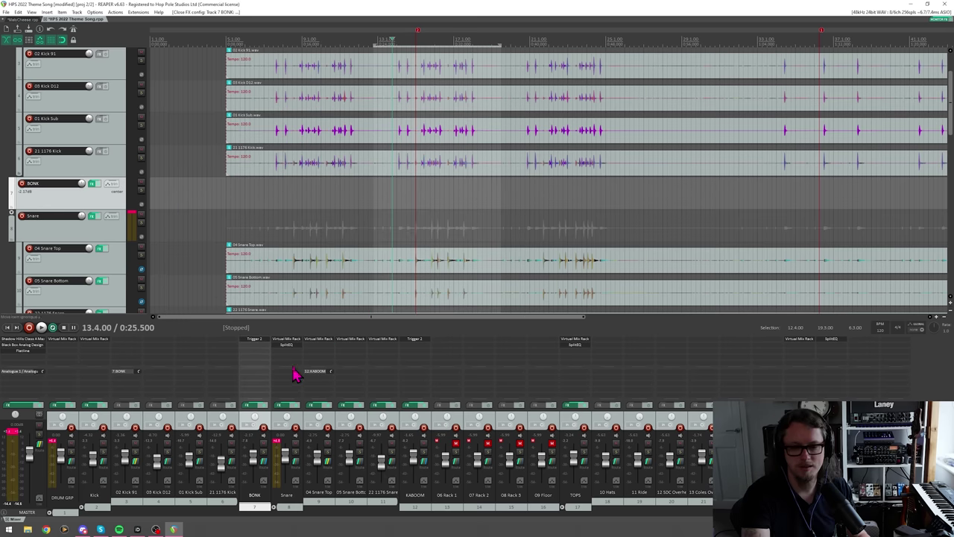
Solo the Snare folder, listen to its tracks from 13.4.00, and mute the KABOOM track
left_click(295, 453)
key("space")
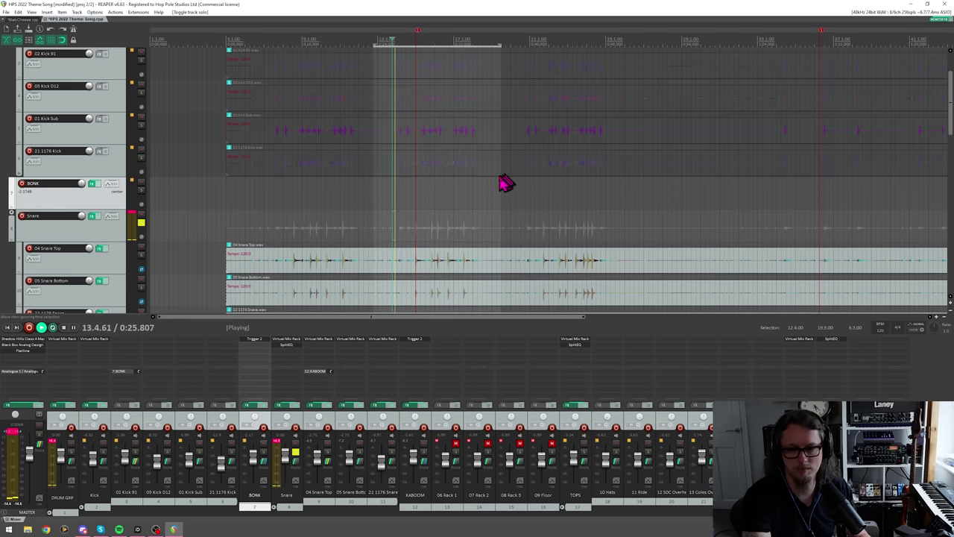
scroll(951, 130, "down", 2)
scroll(951, 131, "down", 1)
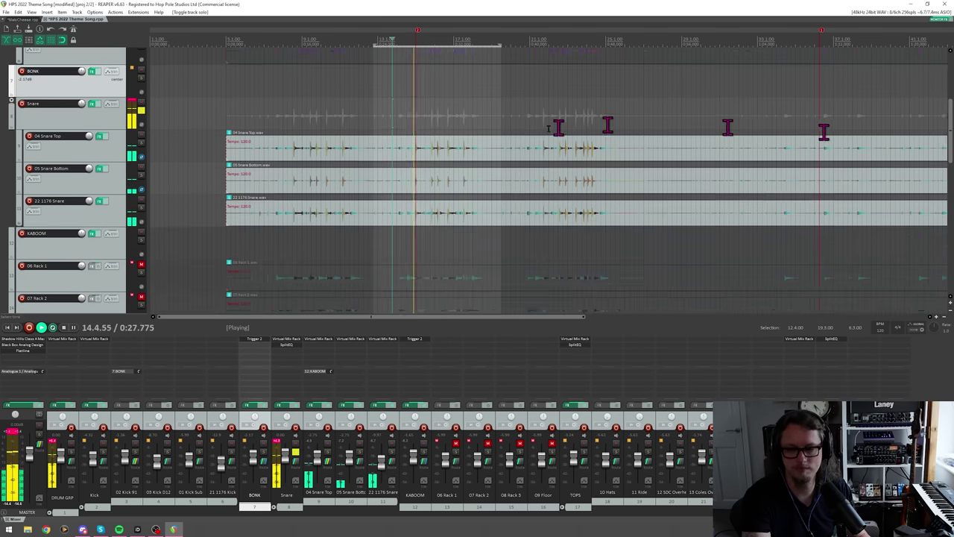
scroll(544, 149, "up", 3)
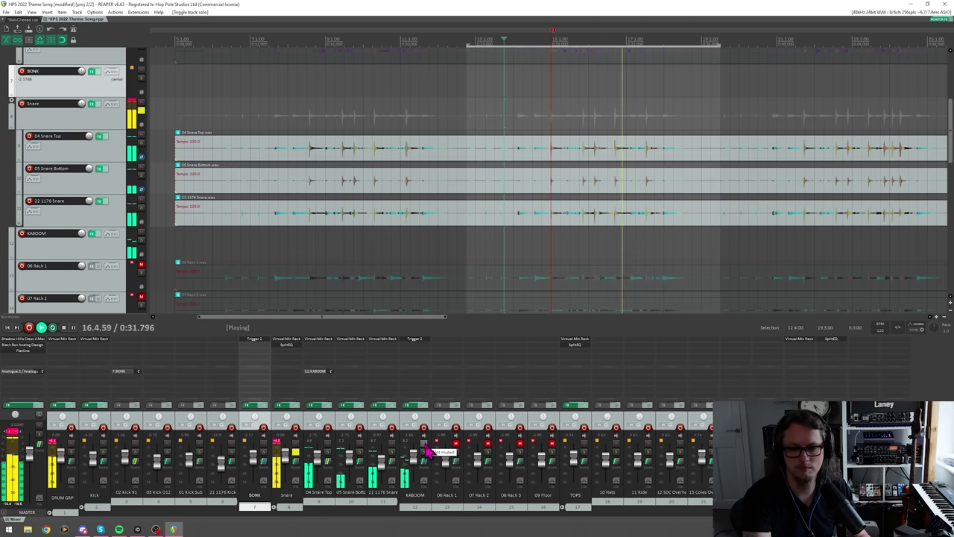
left_click(427, 447)
key("space")
Solo 04 Snare Top within the Snare folder and listen to it from 14.4.00
scroll(544, 111, "up", 3)
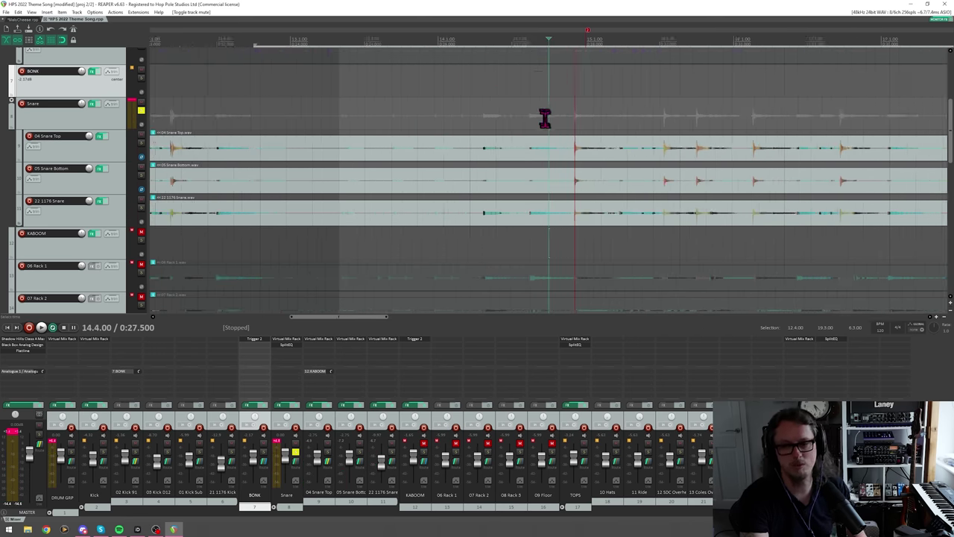
scroll(545, 117, "down", 3)
left_click(327, 451)
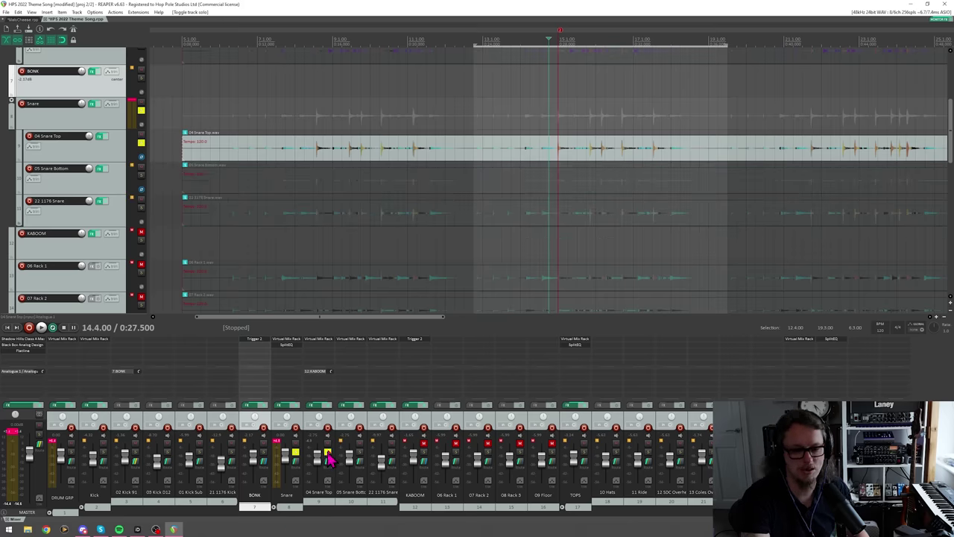
key("space")
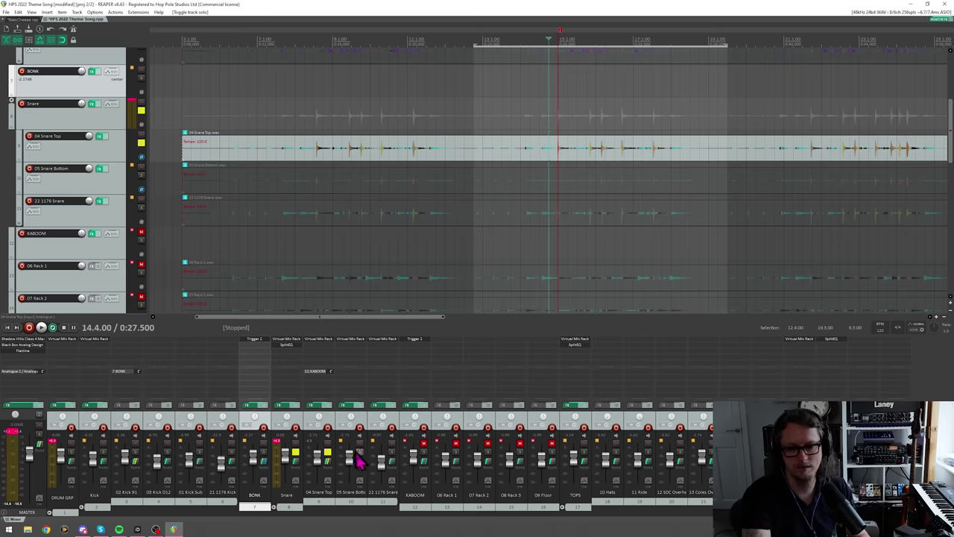
Solo 05 Snare Bottom in place of 04 Snare Top and listen to it from 14.4.00
left_click(355, 456, "ctrl")
left_click(325, 453, "ctrl")
key("space")
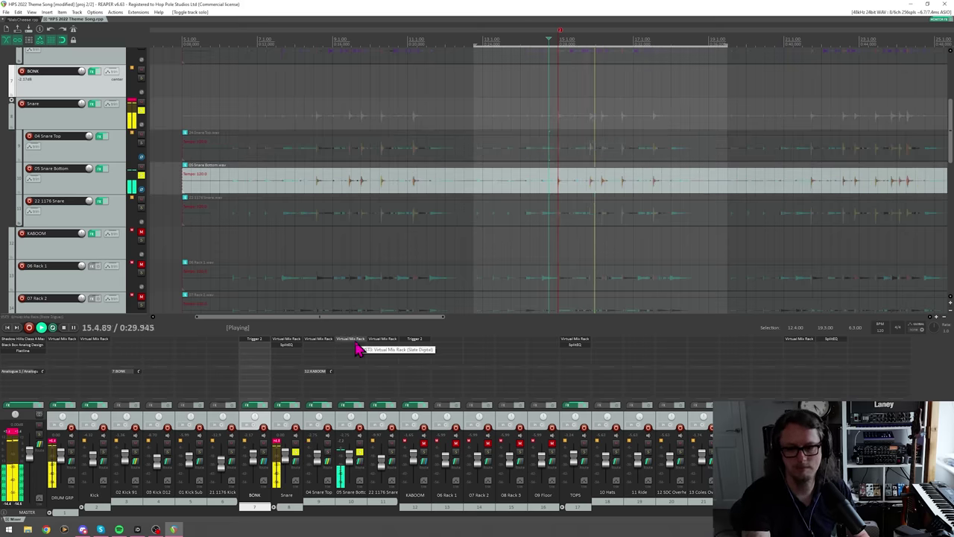
key("space")
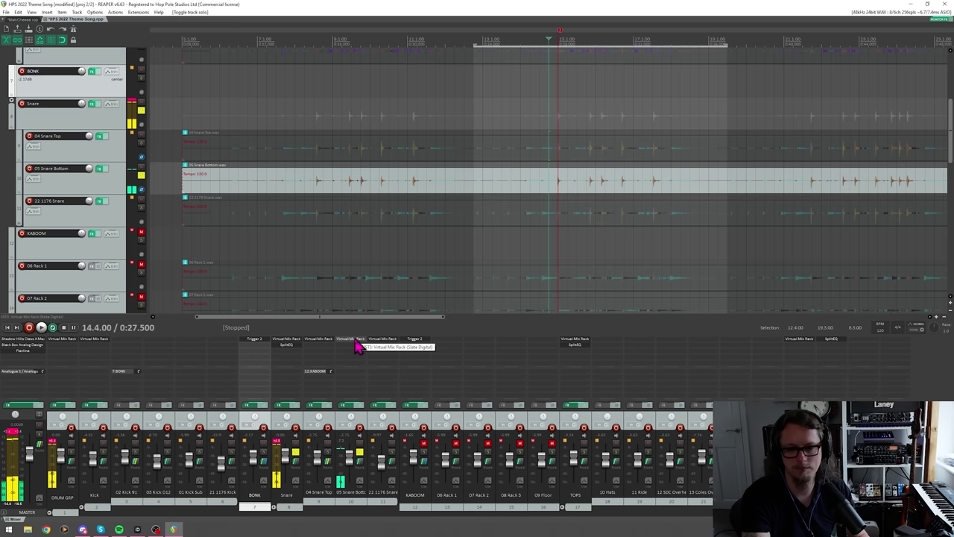
Open the Virtual Mix Racks of 05 Snare Bottom and 04 Snare Top side by side, compare their modules, and close both
left_click(357, 344)
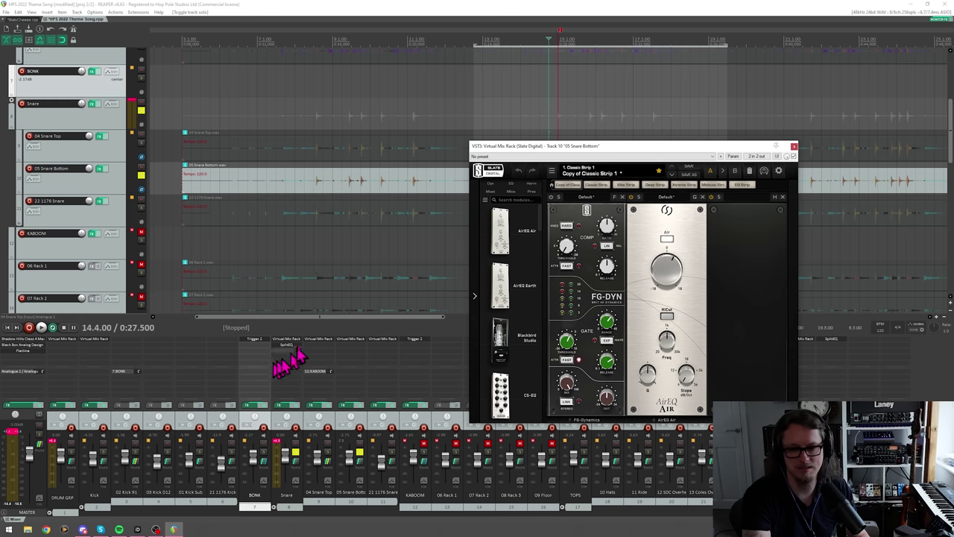
left_click(316, 345)
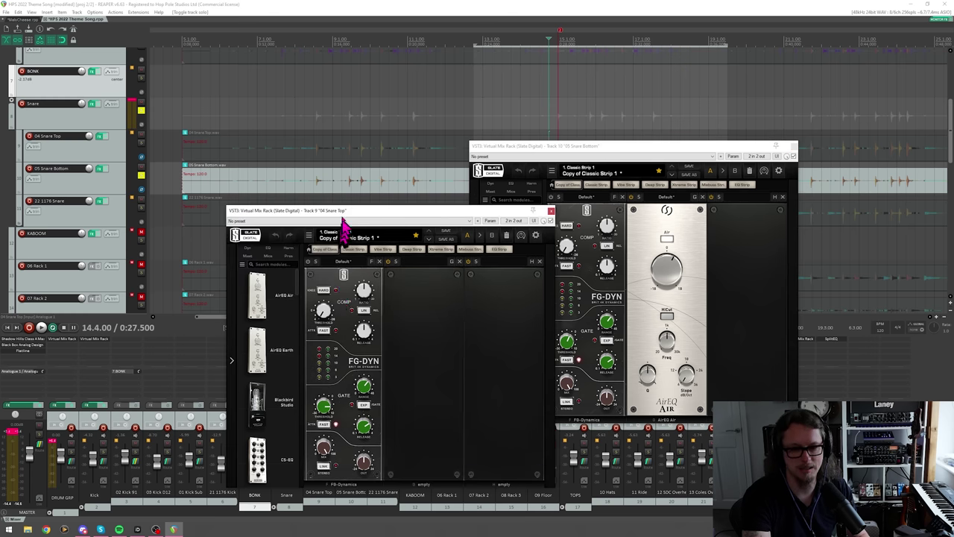
left_click_drag(343, 211, 235, 160)
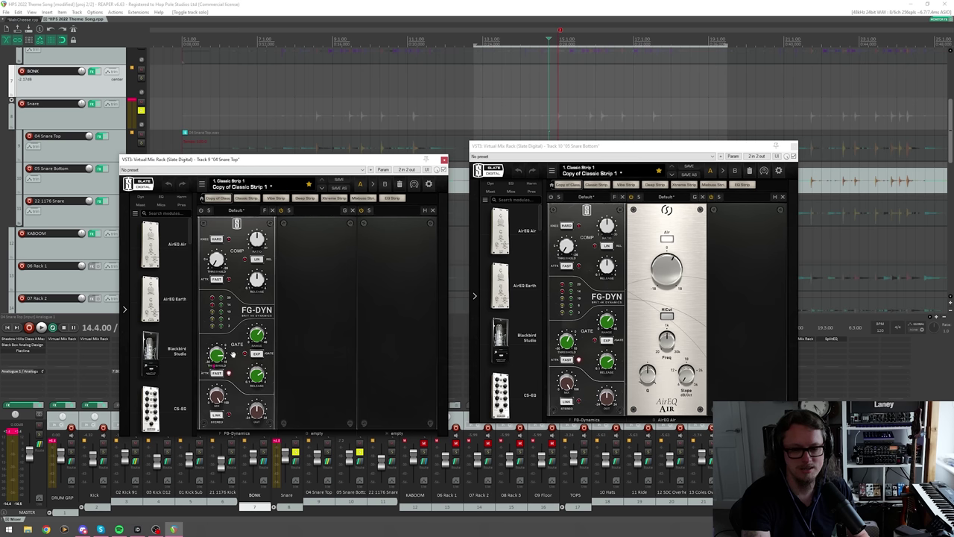
left_click(442, 159)
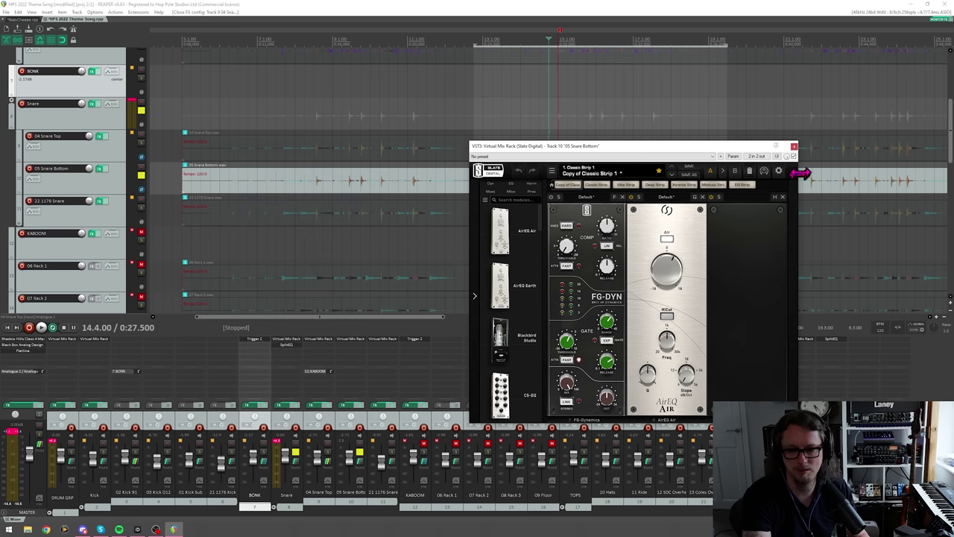
left_click(794, 147)
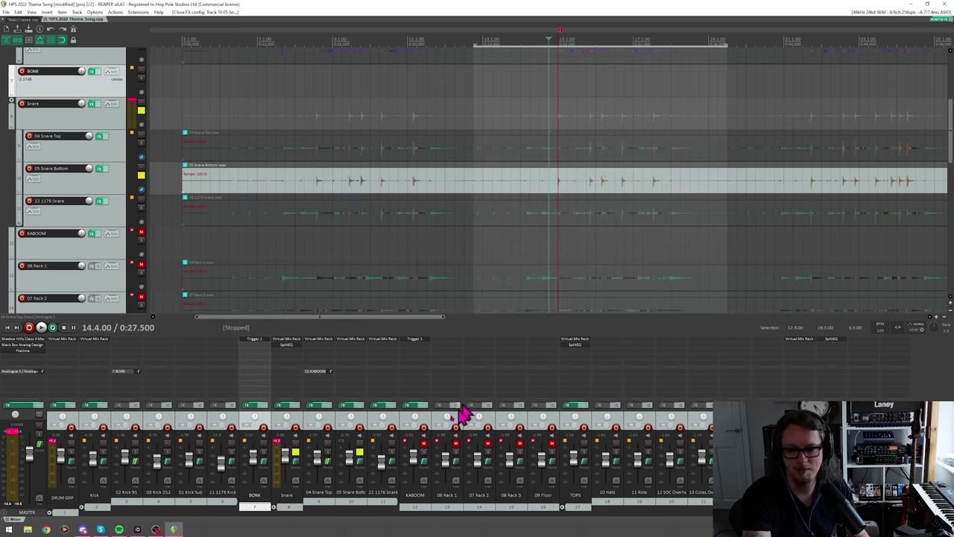
Solo 22 1176 Snare in place of 05 Snare Bottom, listen from 14.4.00, and inspect its Virtual Mix Rack
left_click(394, 458)
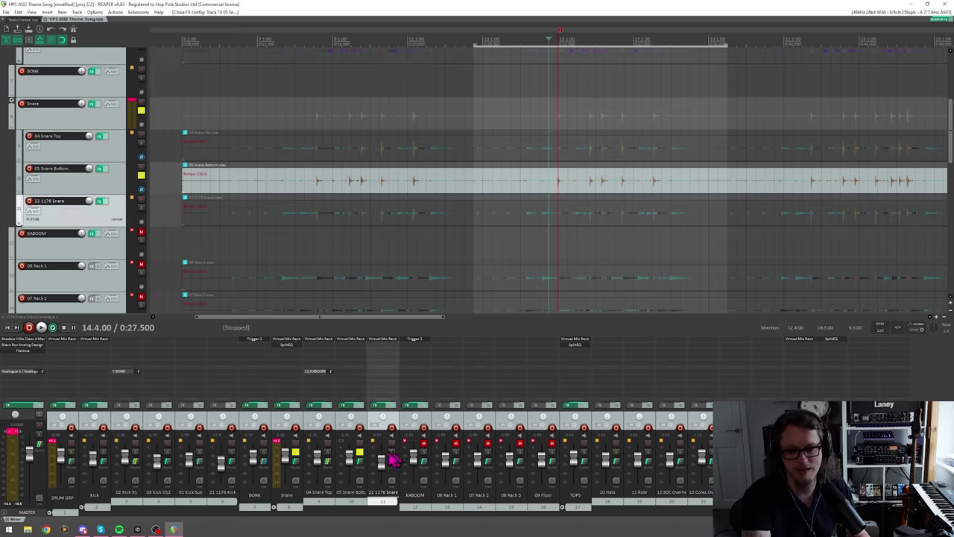
left_click(389, 453)
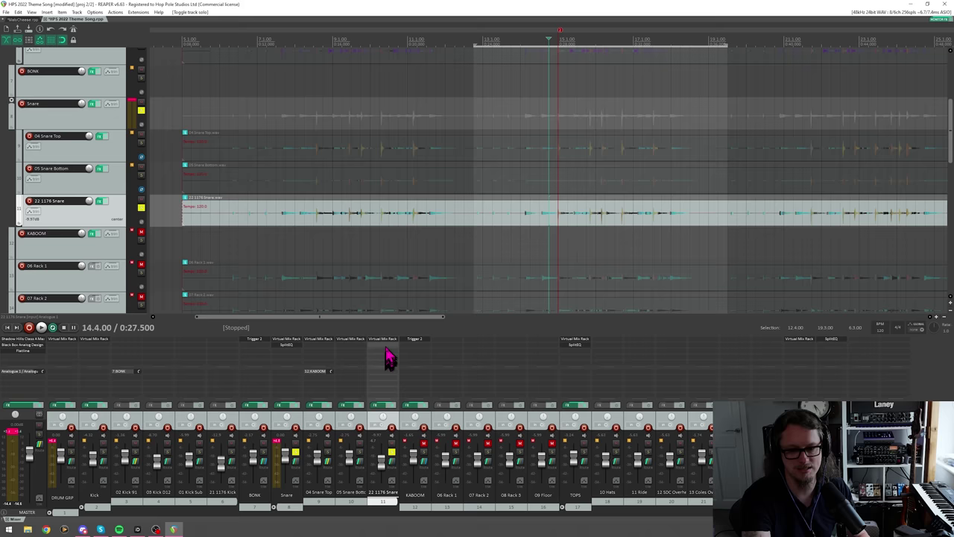
key("space")
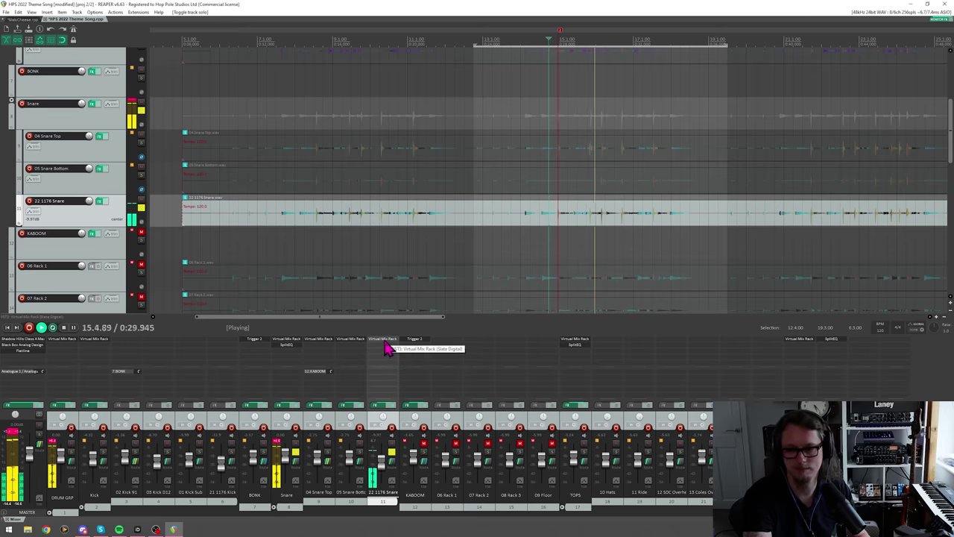
key("space")
left_click(385, 341)
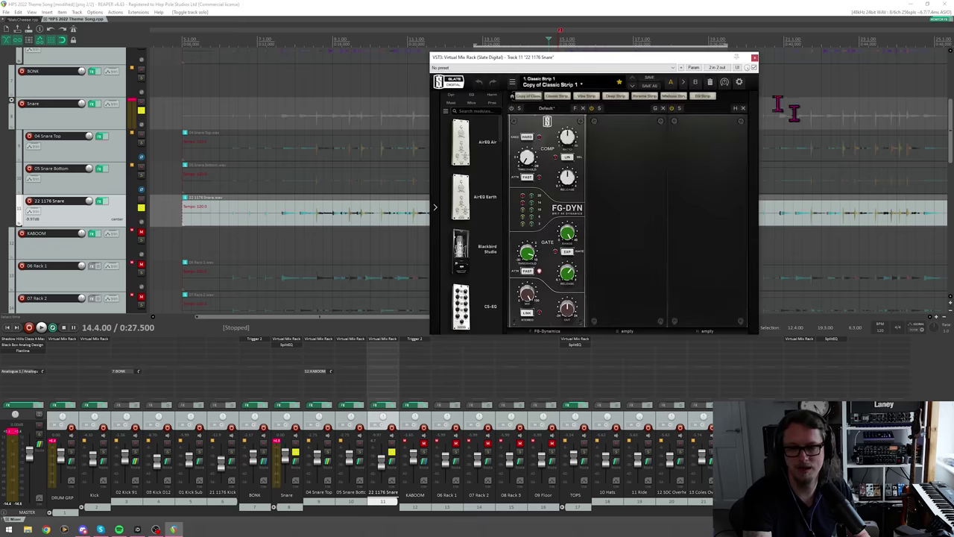
left_click(755, 59)
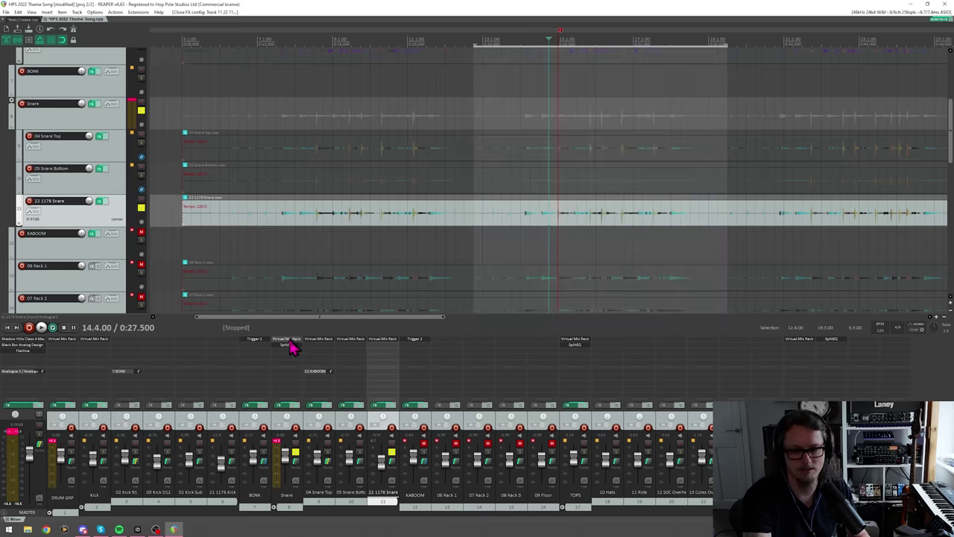
Unsolo 22 1176 Snare to hear the whole Snare folder from 14.4.00, and inspect the folder's Virtual Mix Rack
left_click(392, 451)
key("space")
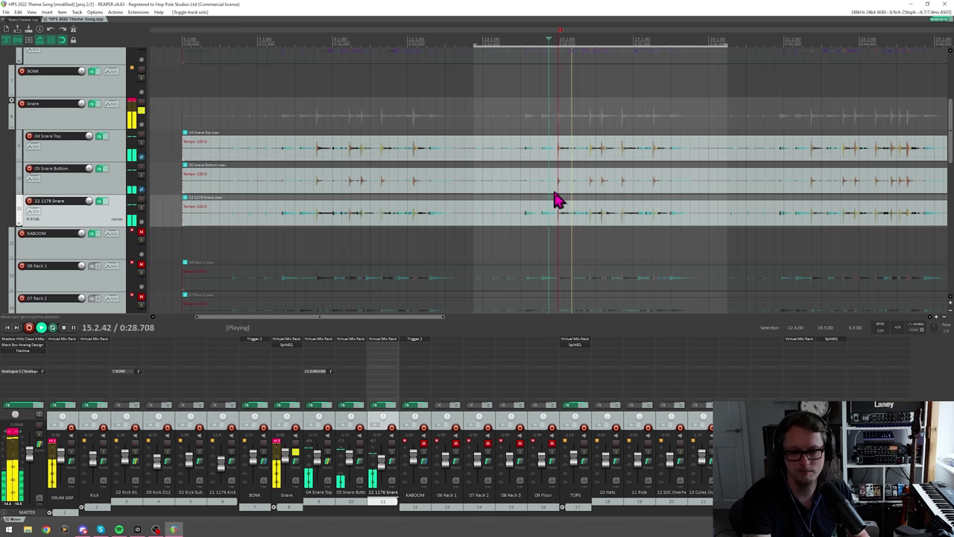
key("space")
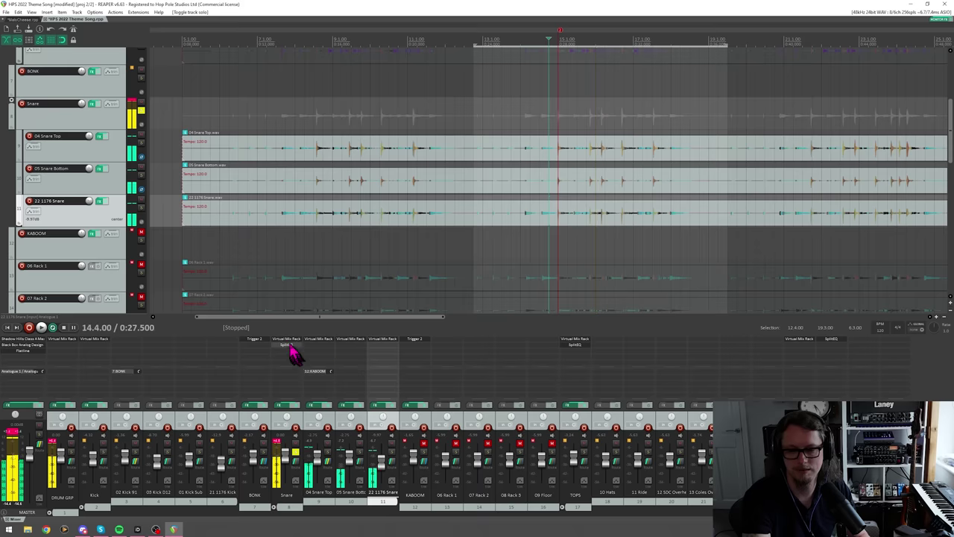
left_click(289, 342)
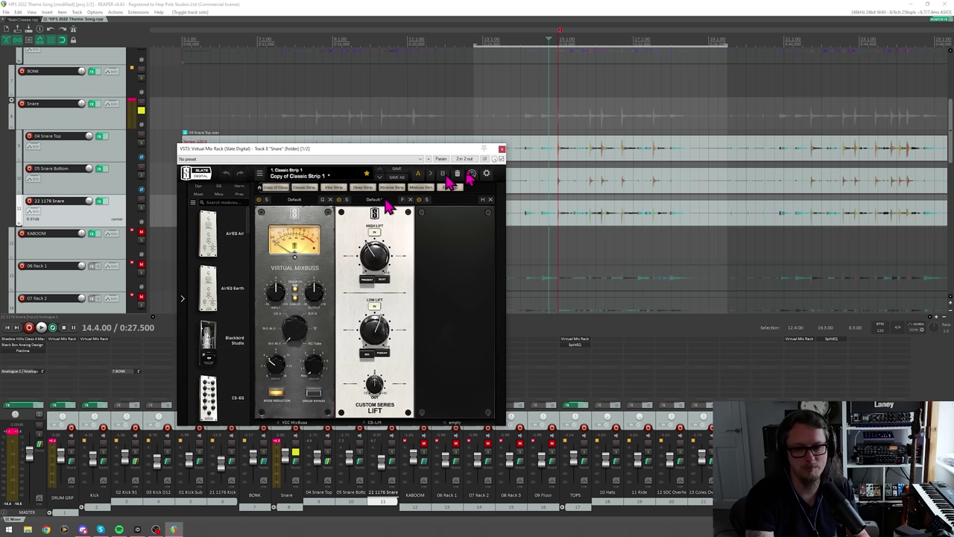
left_click(501, 148)
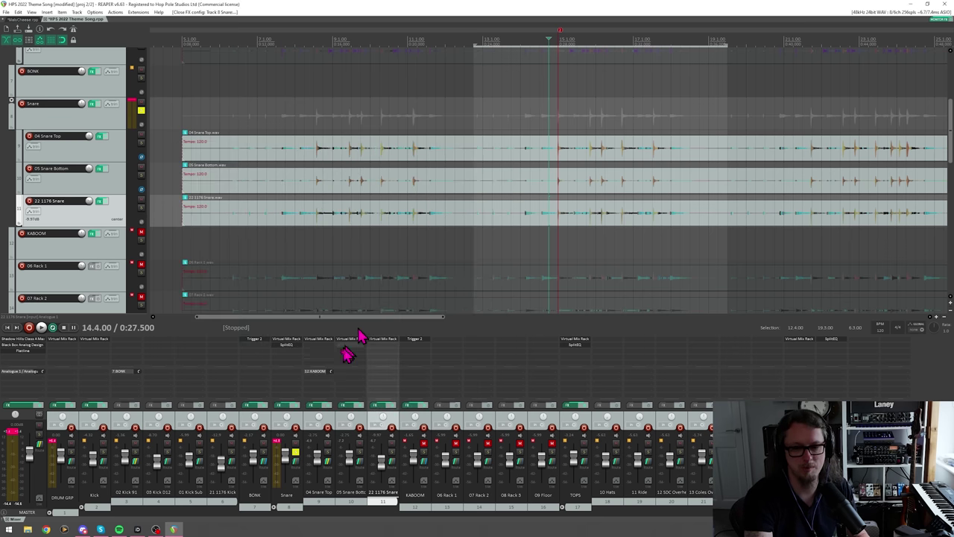
Open SplitEQ on the Snare folder and audition its transient and tonal parts separately from 14.4.00
left_click(286, 346)
left_click_drag(315, 117, 299, 122)
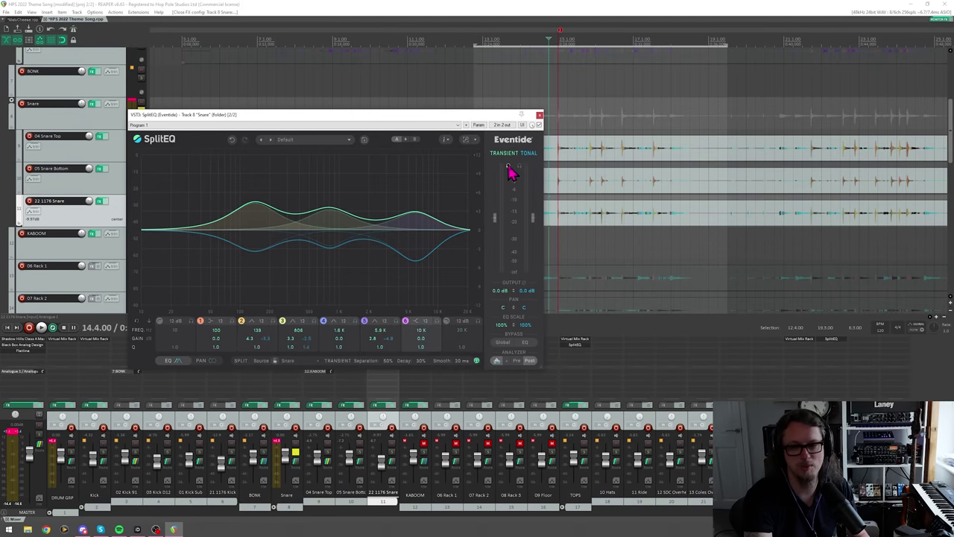
key("space")
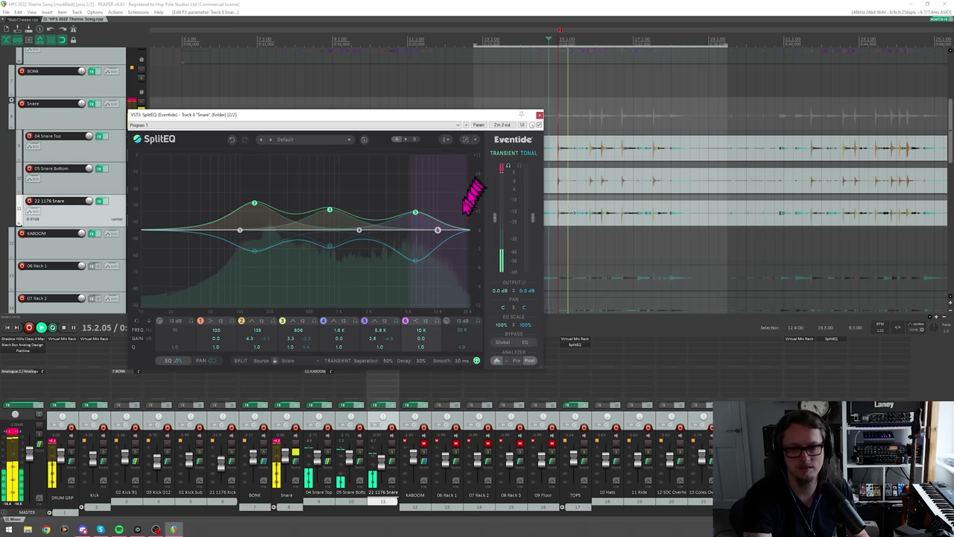
key("space")
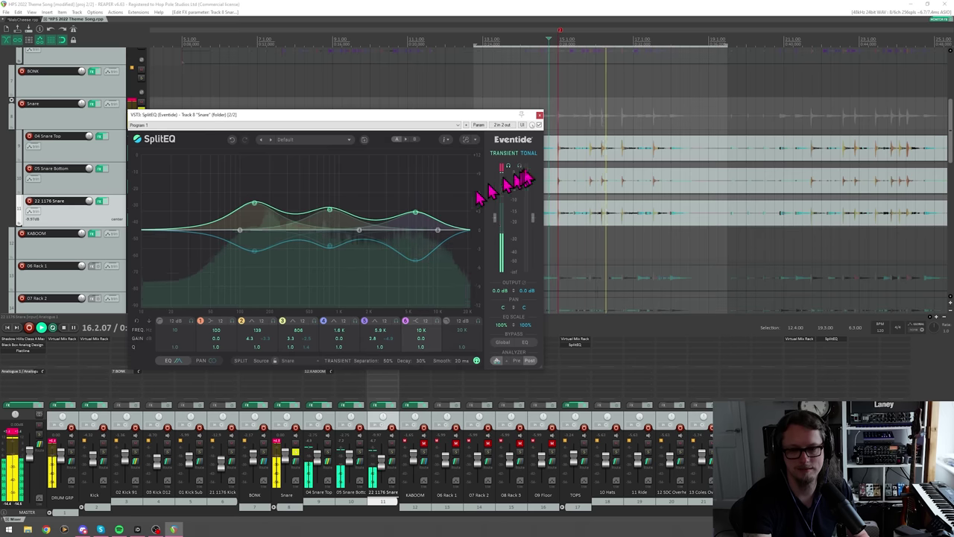
left_click(521, 176)
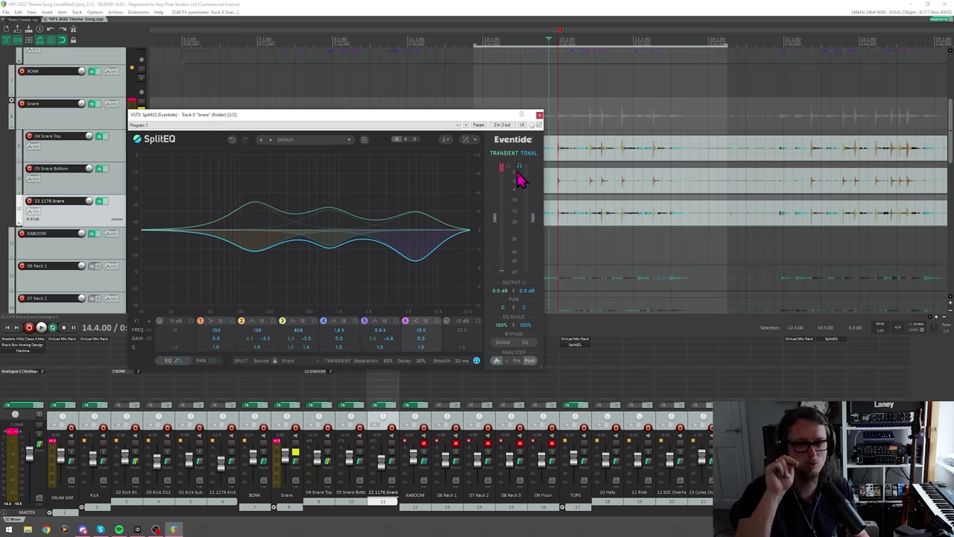
key("space")
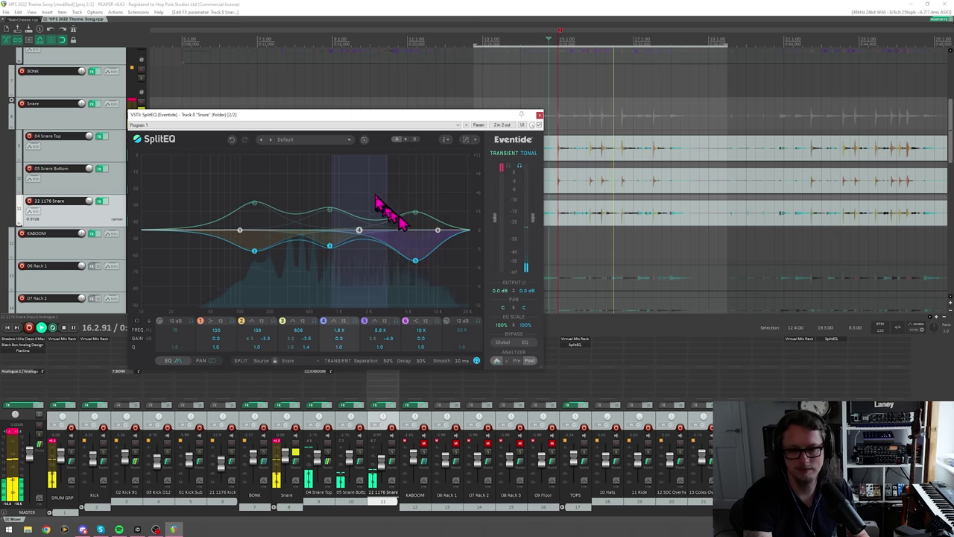
key("space")
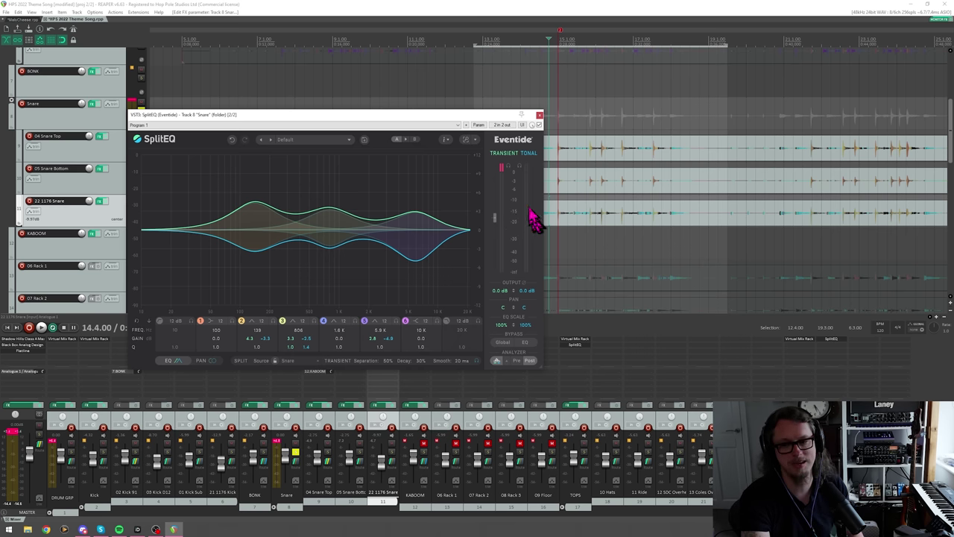
Lower the tonal output of the Snare folder's SplitEQ to -3.0 dB while listening from 14.4.00
key("space")
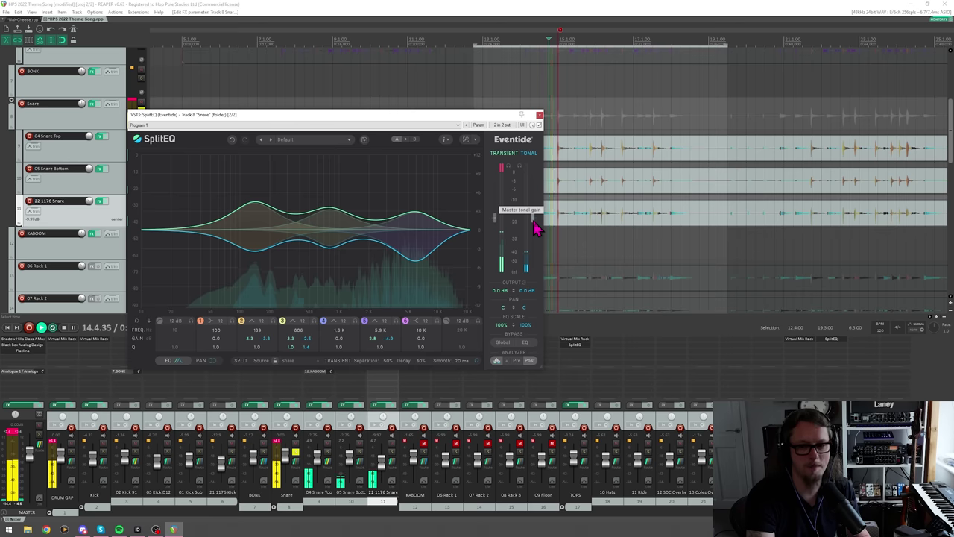
mouse_move(533, 223)
left_mouse_down()
mouse_move(533, 208)
mouse_move(536, 232)
left_mouse_up()
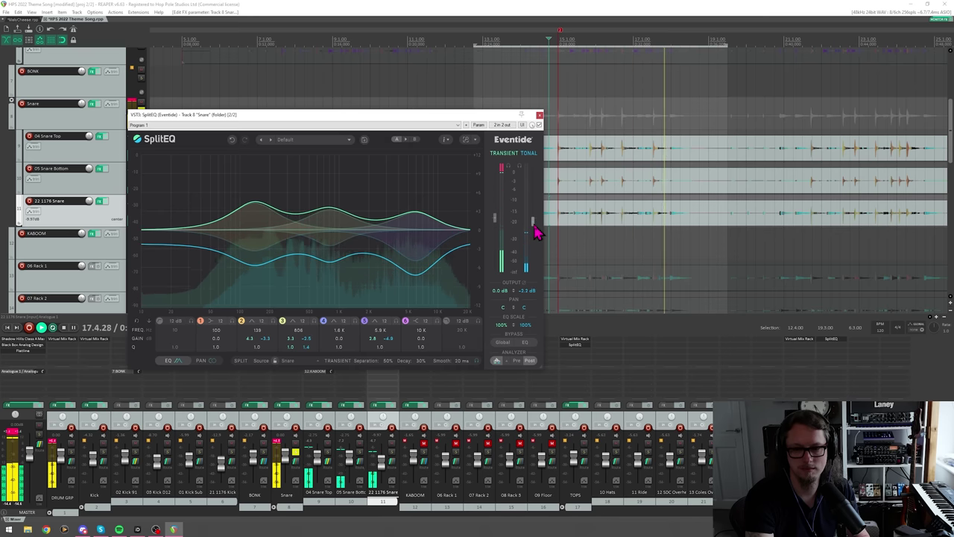
key("space")
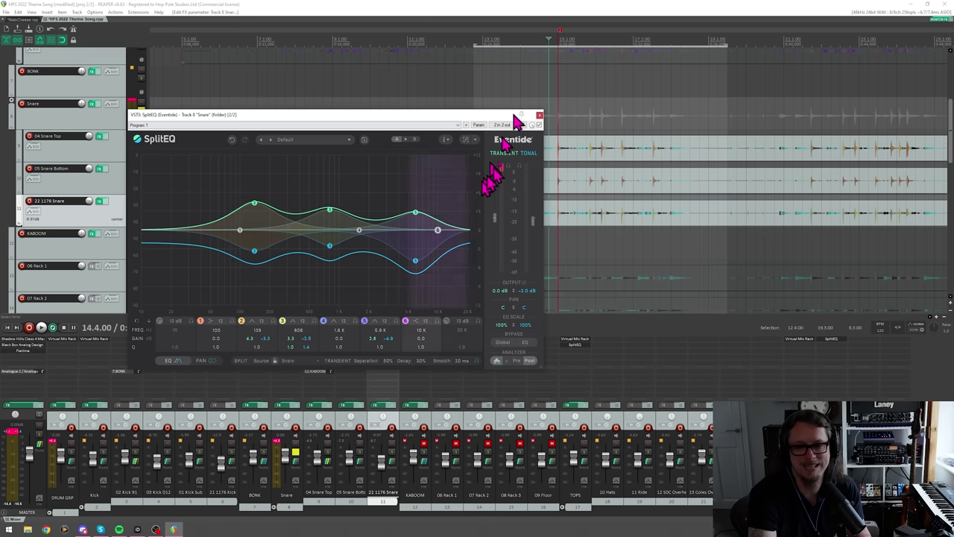
Unsolo the Snare folder and set its SplitEQ tonal output to -1.6 dB while playing the full drum mix from 14.1.00
left_click(522, 43)
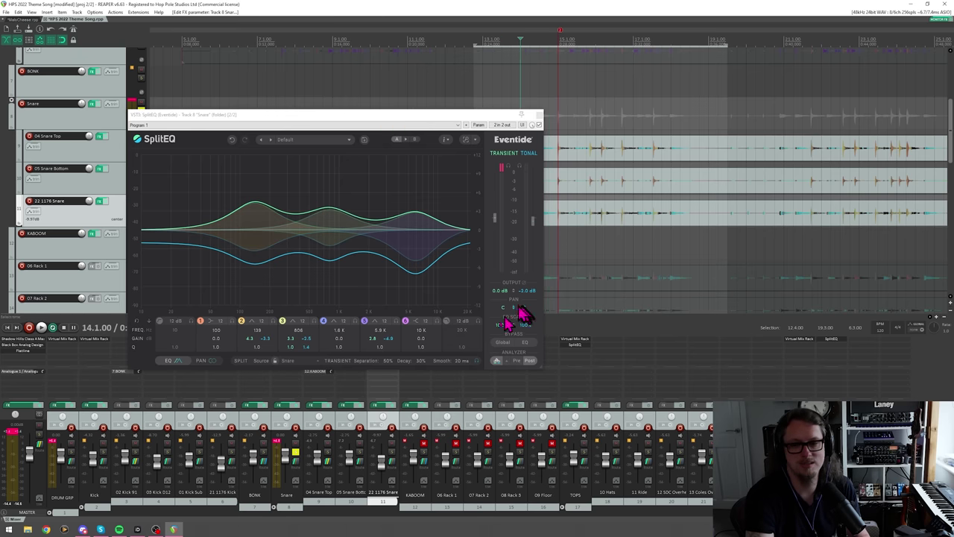
left_click(295, 452)
key("space")
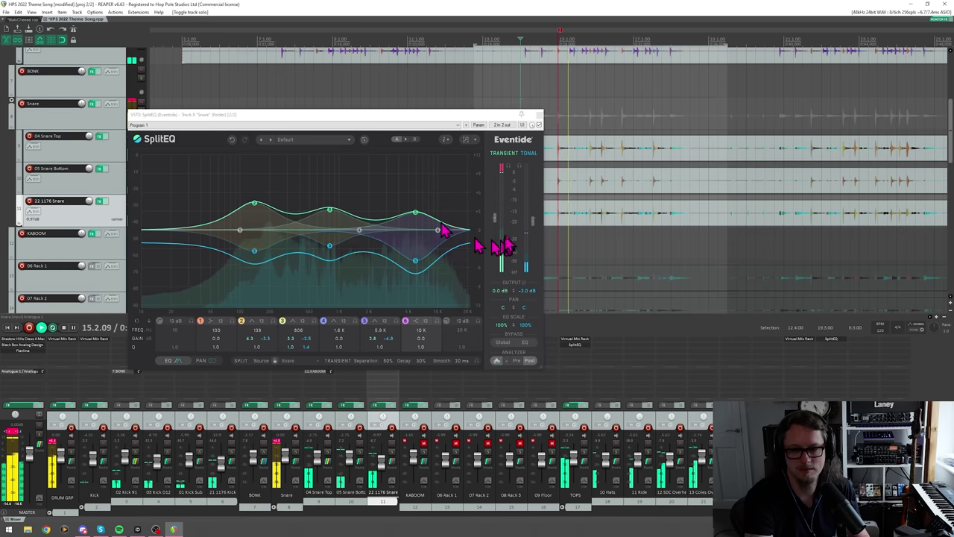
left_click(535, 229)
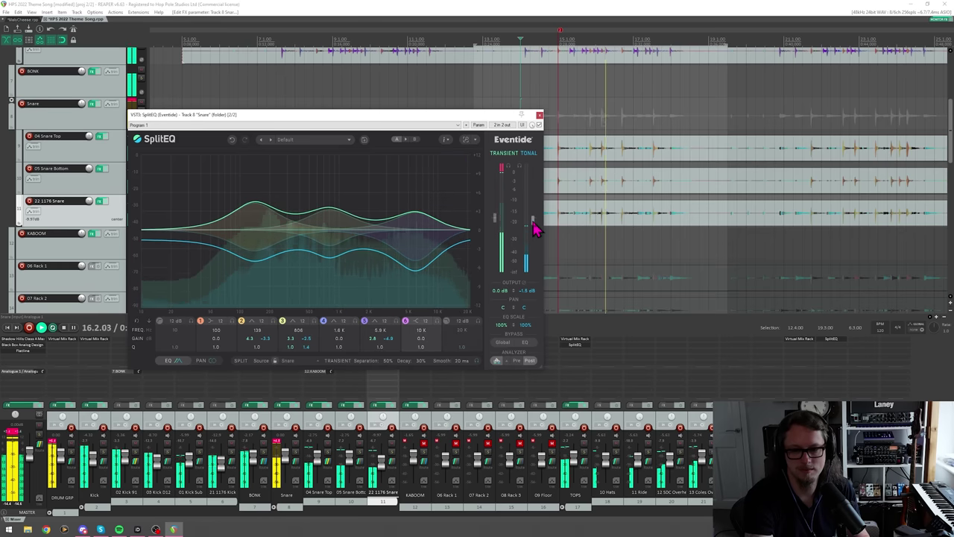
left_click(539, 117)
key("space")
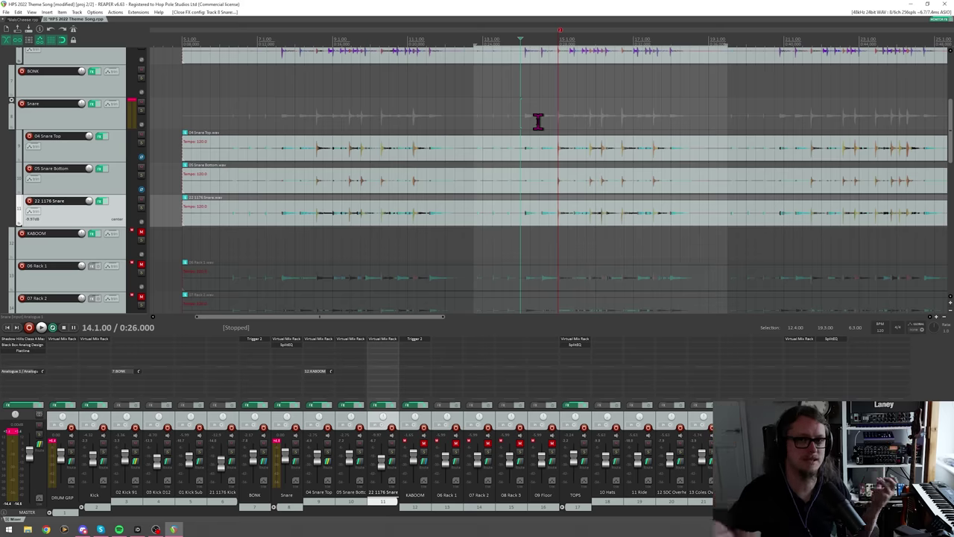
Solo and unmute the KABOOM track, open its Trigger 2, and listen to the triggered Savage Snare samples from 14.1.00
left_click(423, 452)
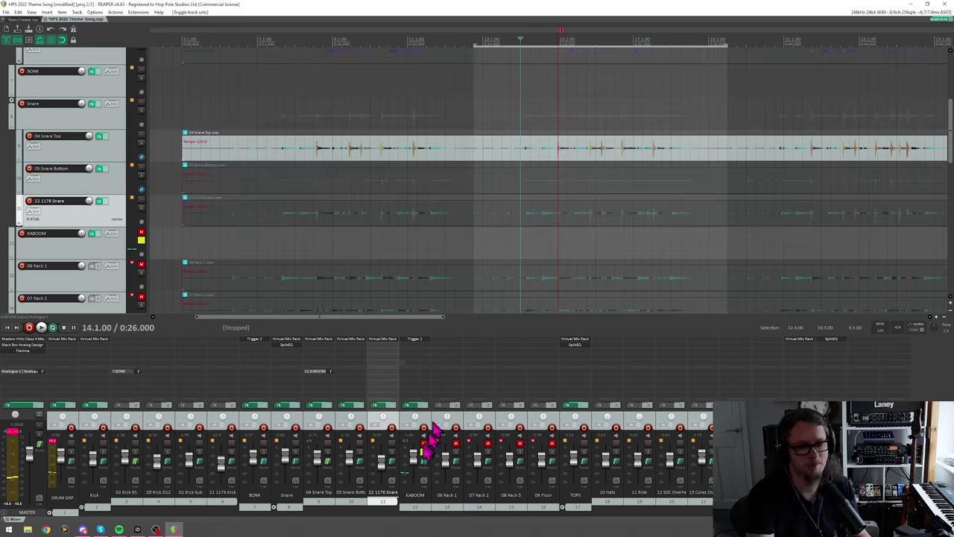
left_click(414, 340)
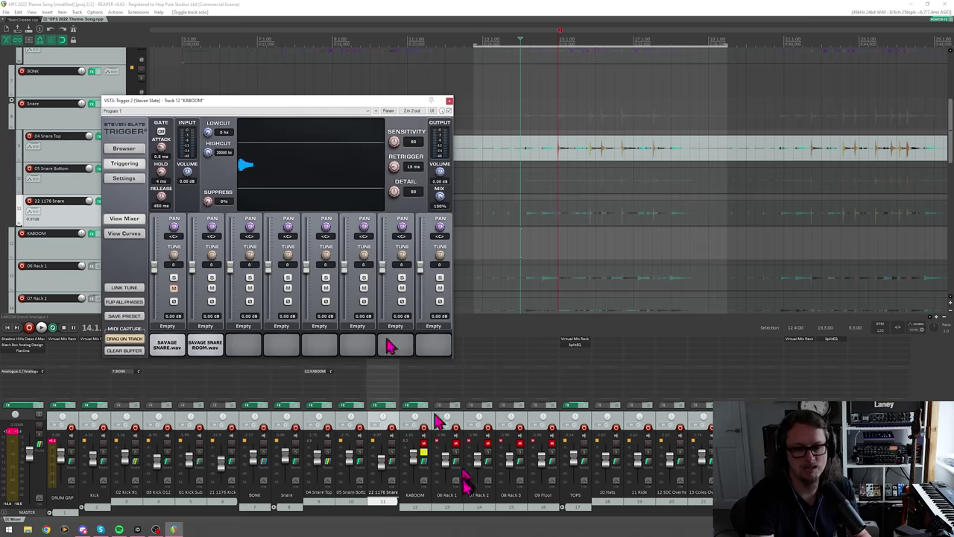
left_click(422, 444)
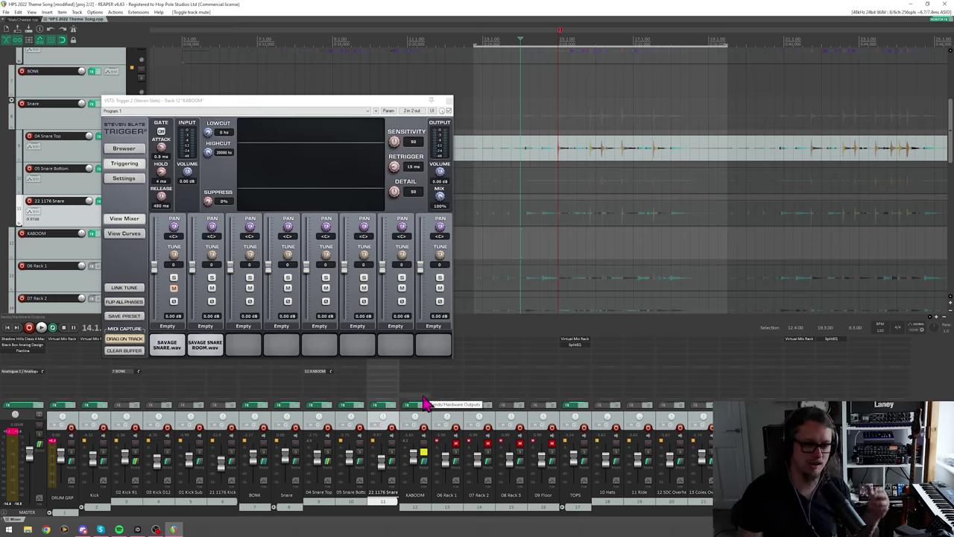
key("space")
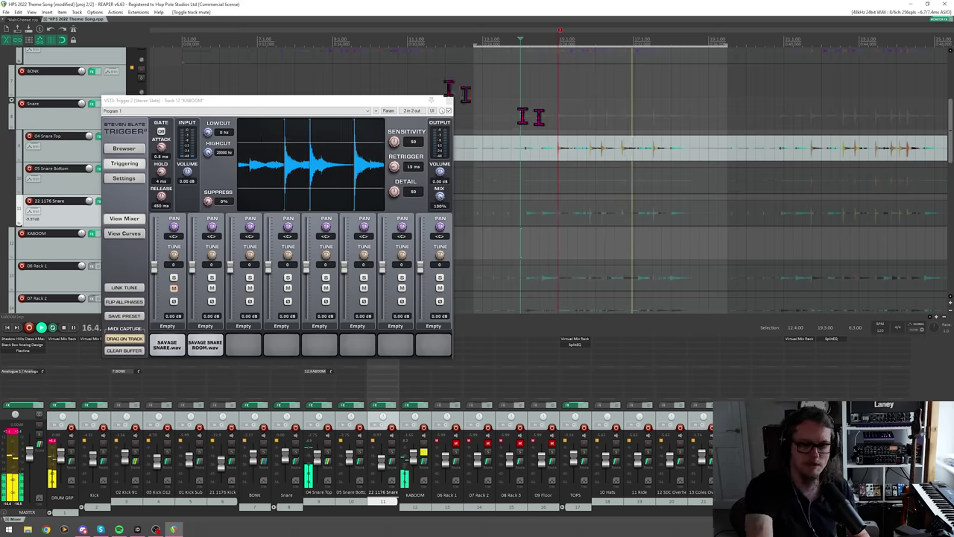
key("space")
left_click(166, 345)
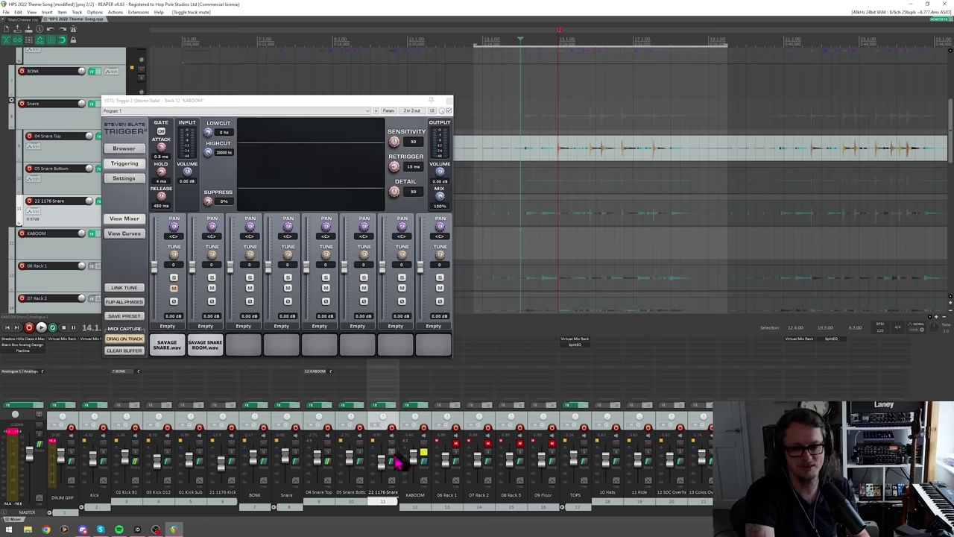
Solo the Snare folder and its tracks together with KABOOM, listen from 14.1.00, then clear the solos and close Trigger 2
left_click_drag(392, 453, 295, 453)
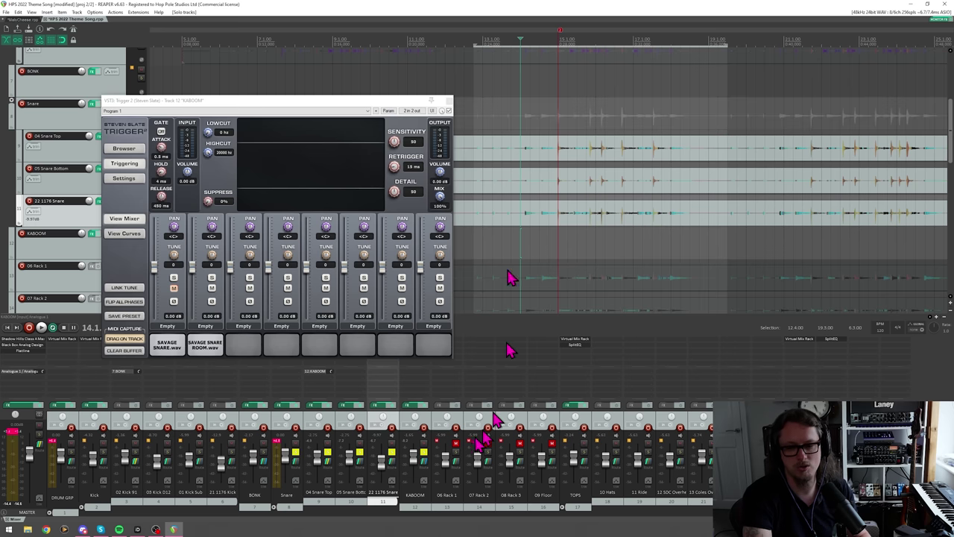
key("space")
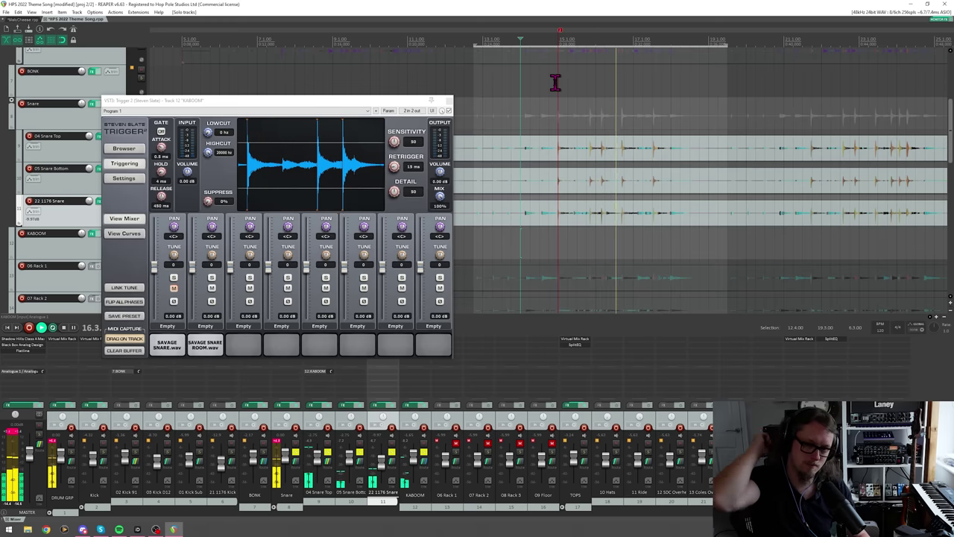
key("space")
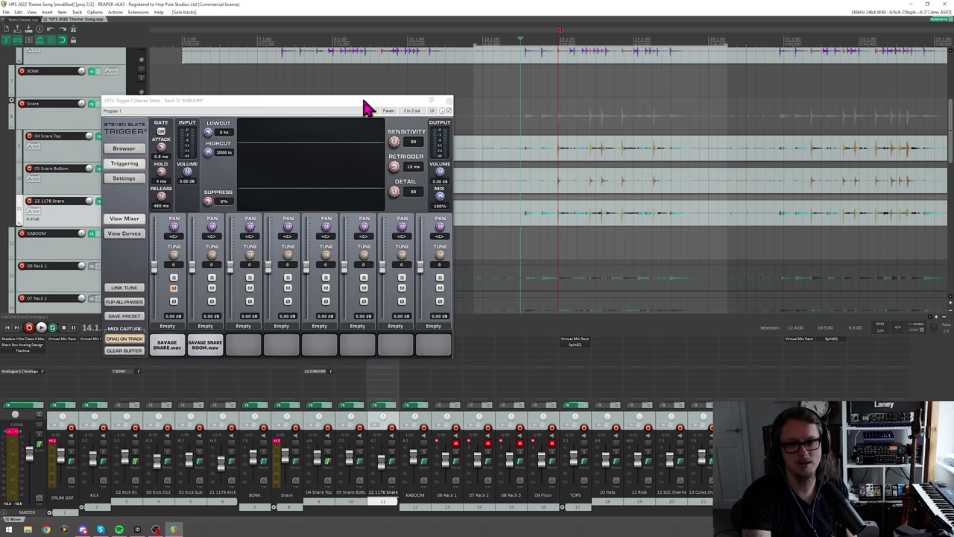
left_click_drag(366, 106, 375, 141)
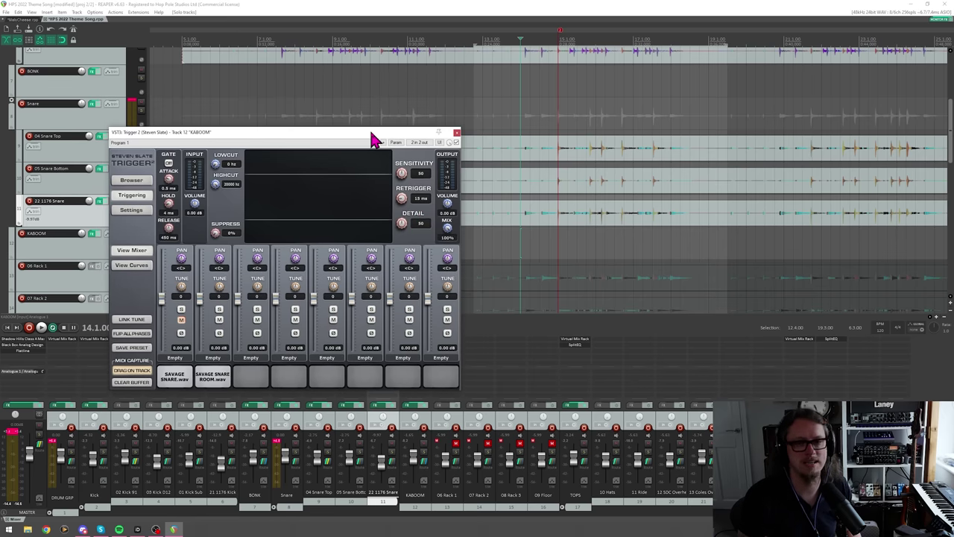
left_click(457, 132)
Play the full drum mix with KABOOM from 14.1.00 and reset the master track's peak meter
key("space")
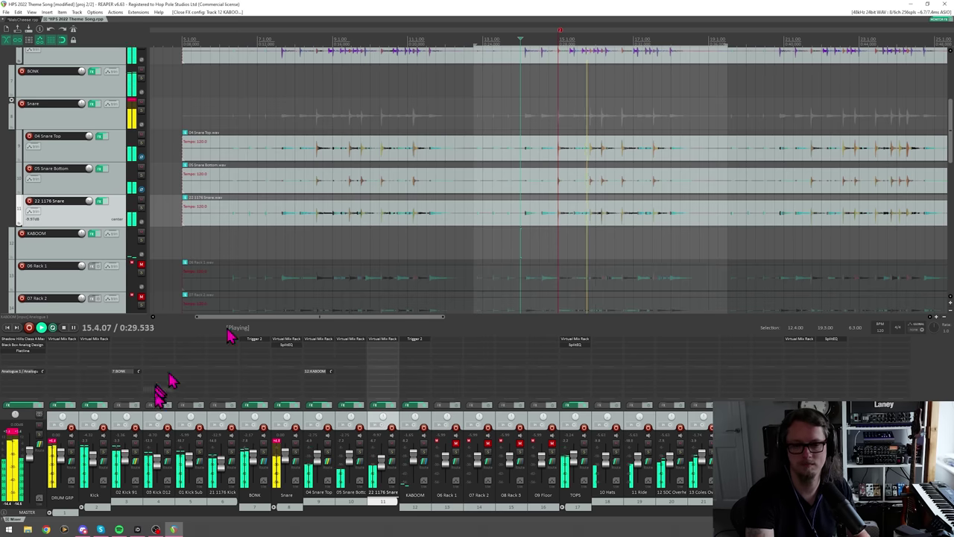
left_click(13, 431)
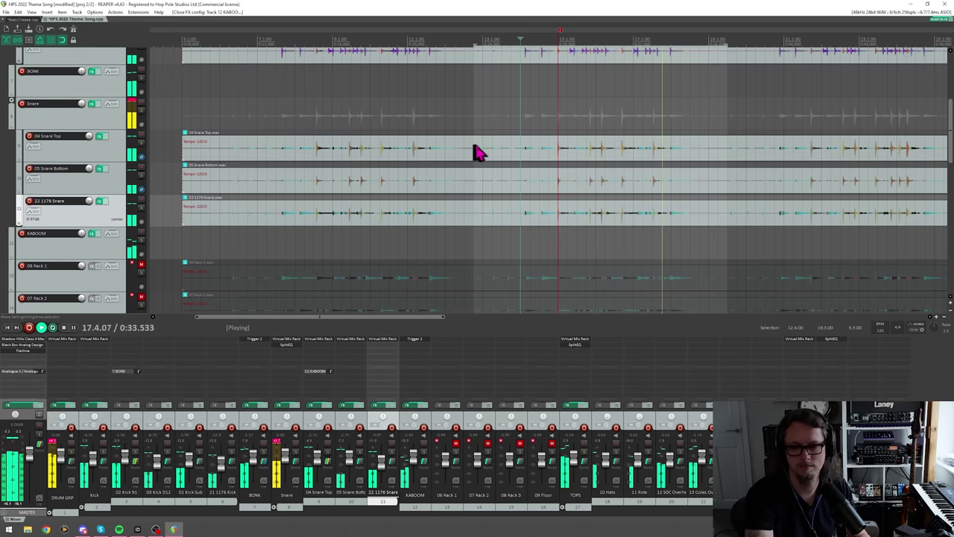
key("space")
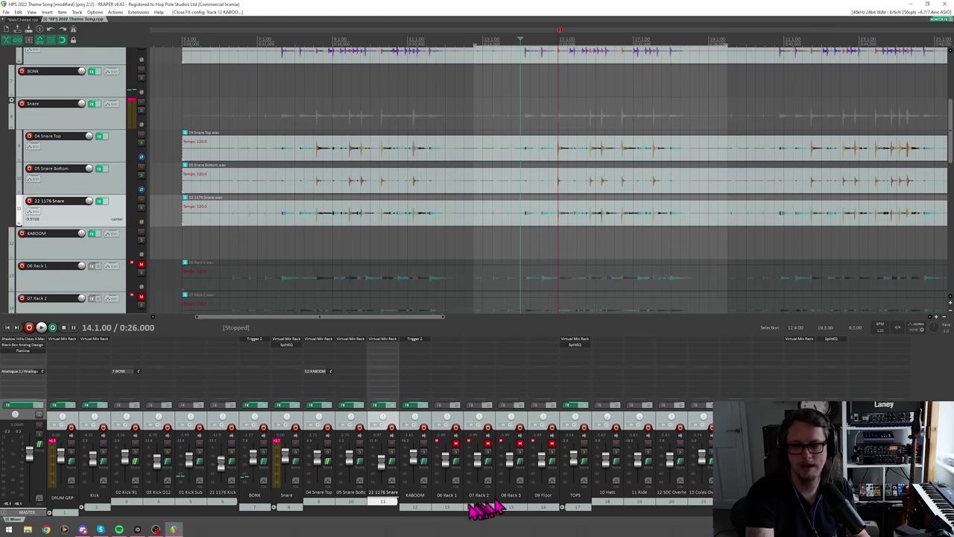
Switch to the open MalyCheese project
left_click(30, 19)
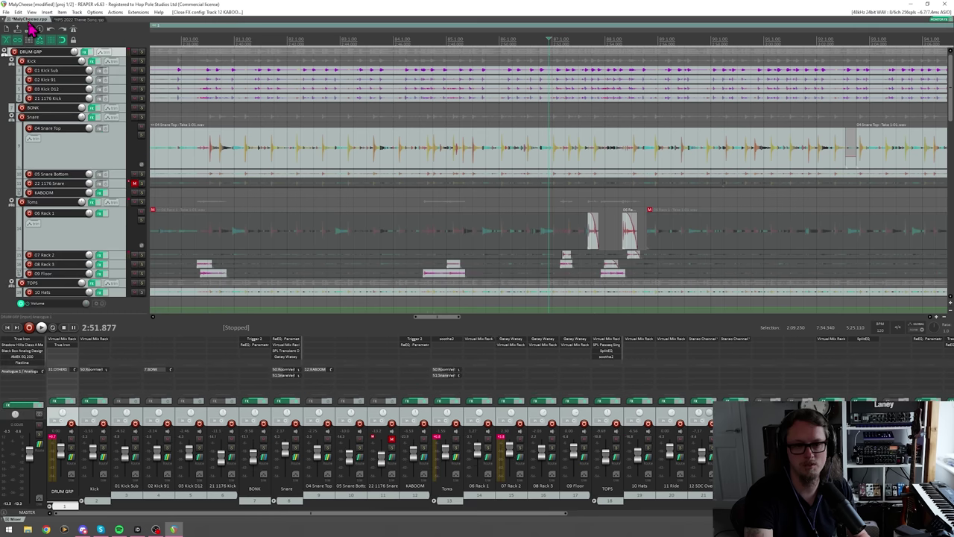
Solo the Toms folder and listen to the tom fill from 2:51.877
left_click_drag(486, 520, 509, 517)
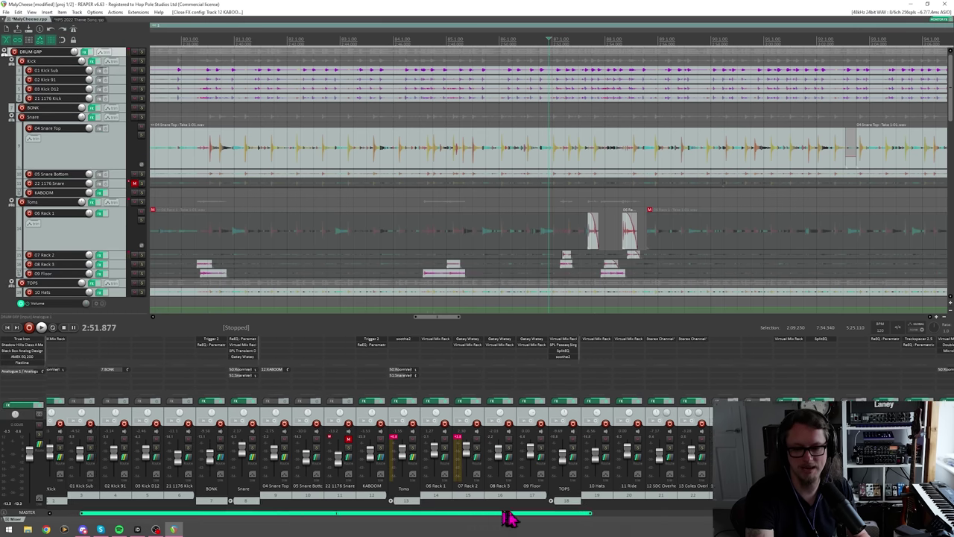
left_click(405, 448)
scroll(617, 194, "up", 3)
key("space")
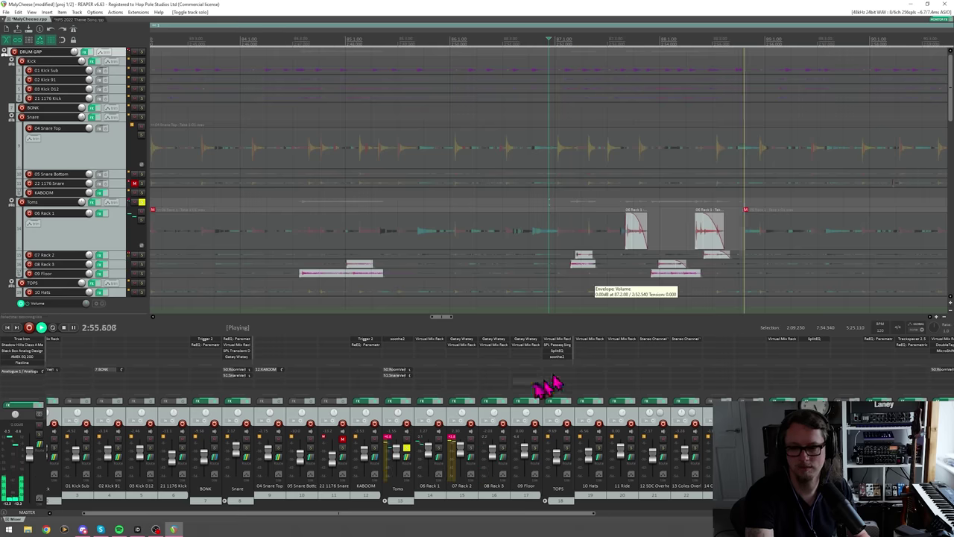
key("space")
Adjust the fade-outs of the 08 Rack 3 and 07 Rack 2 items just after 87.1.00 and listen to the soloed toms
left_click(592, 261)
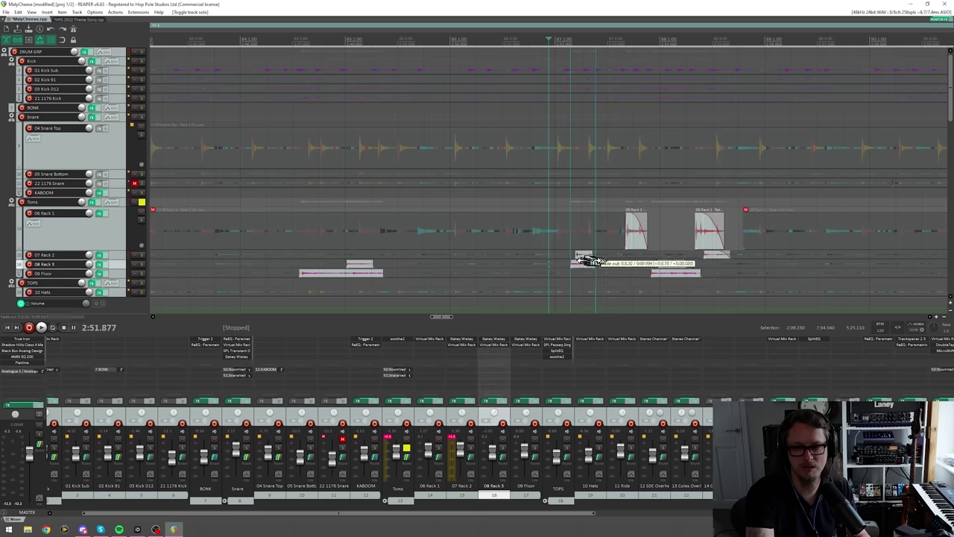
left_click(588, 254)
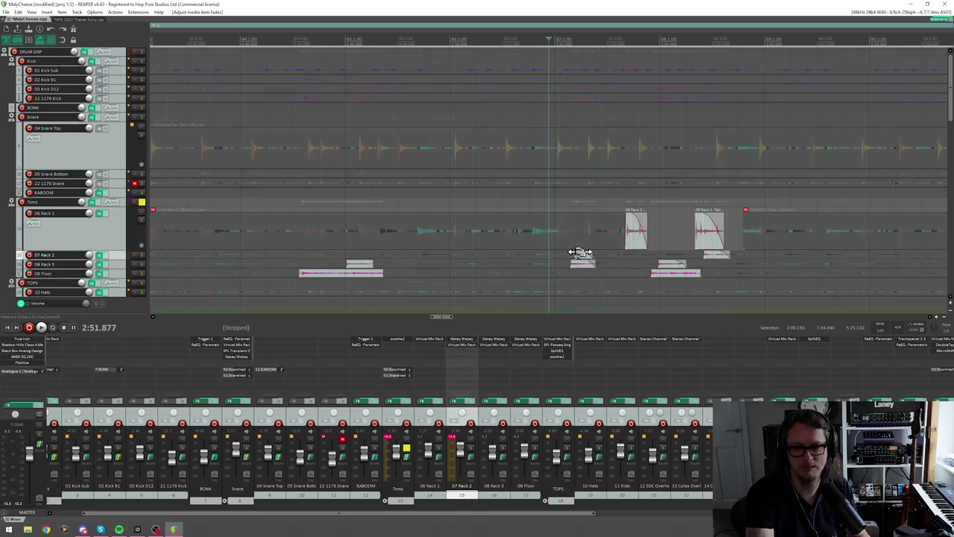
key("space")
key("space")
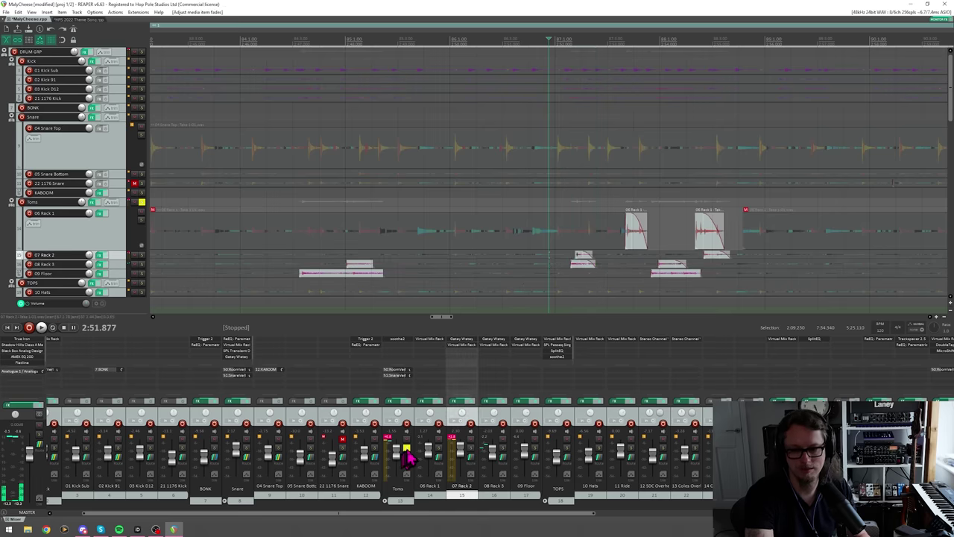
Clear the Toms solo and listen to the fill within the full drum mix from 2:51.877
key("s")
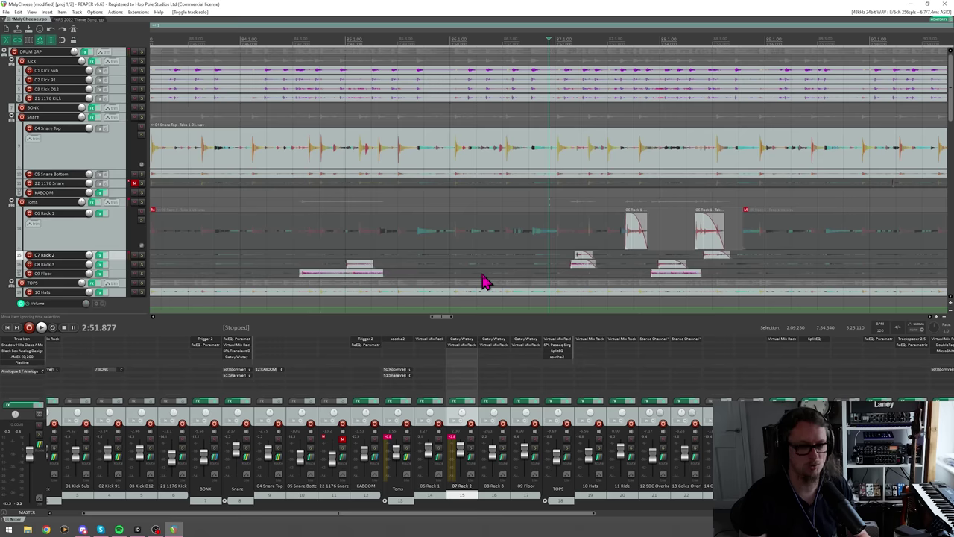
key("space")
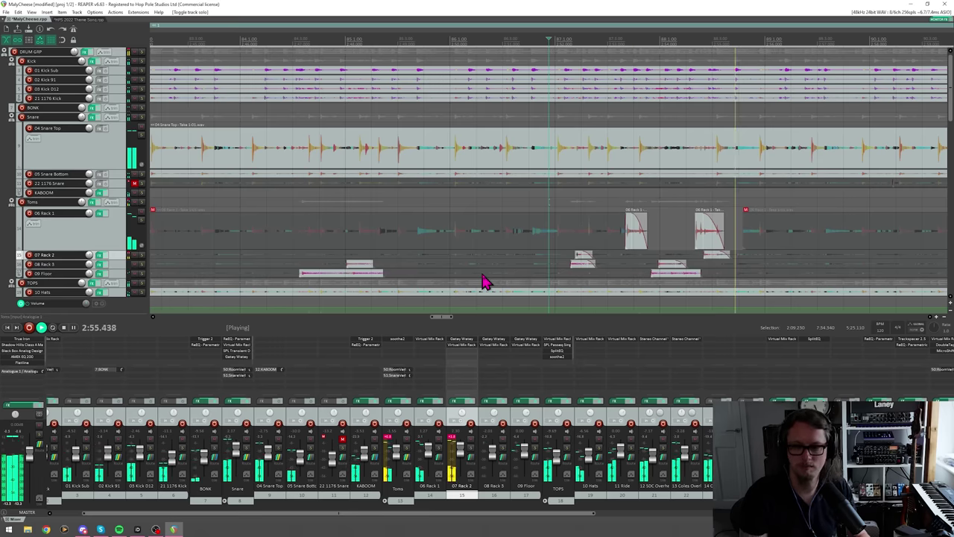
key("space")
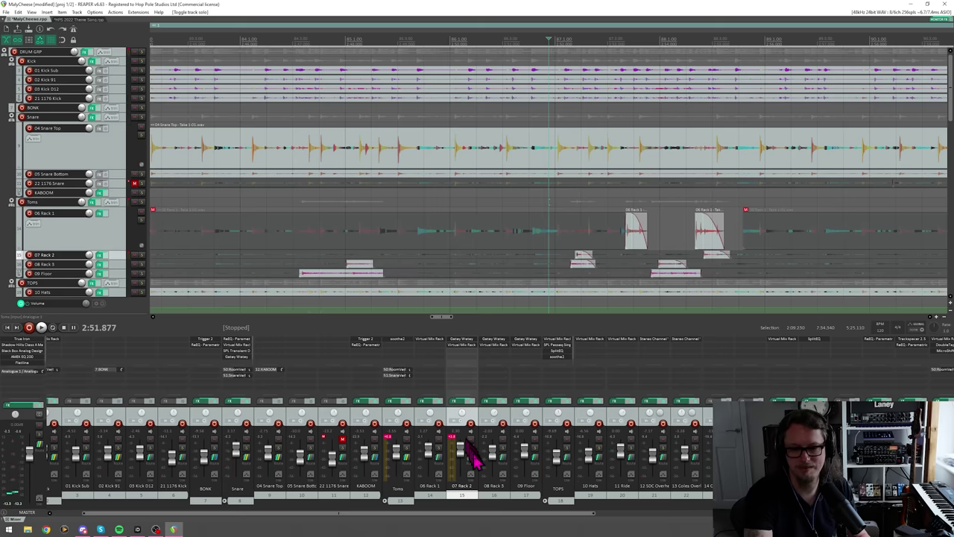
Review the Gatey Watey settings on 07 Rack 2 and 08 Rack 3, then close both plugin windows
left_click(462, 339)
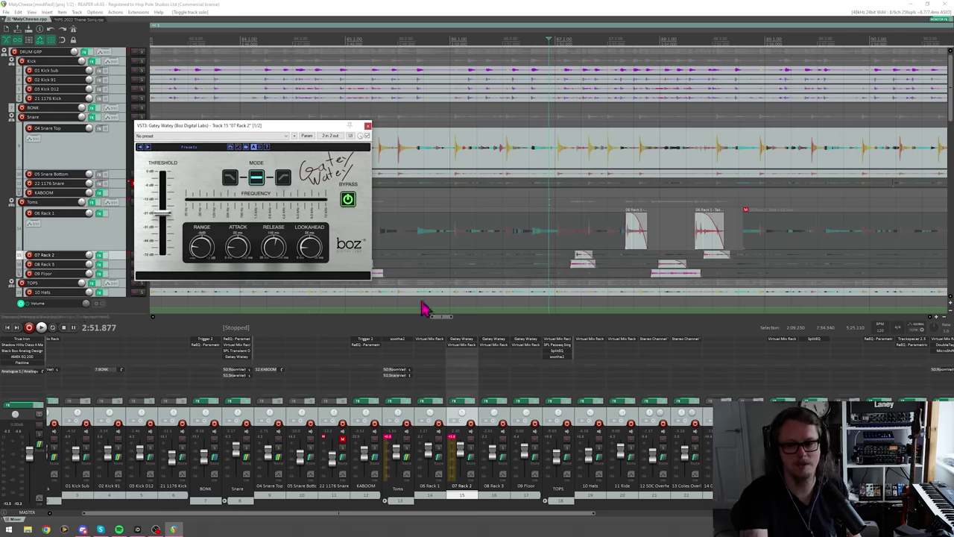
left_click(494, 339)
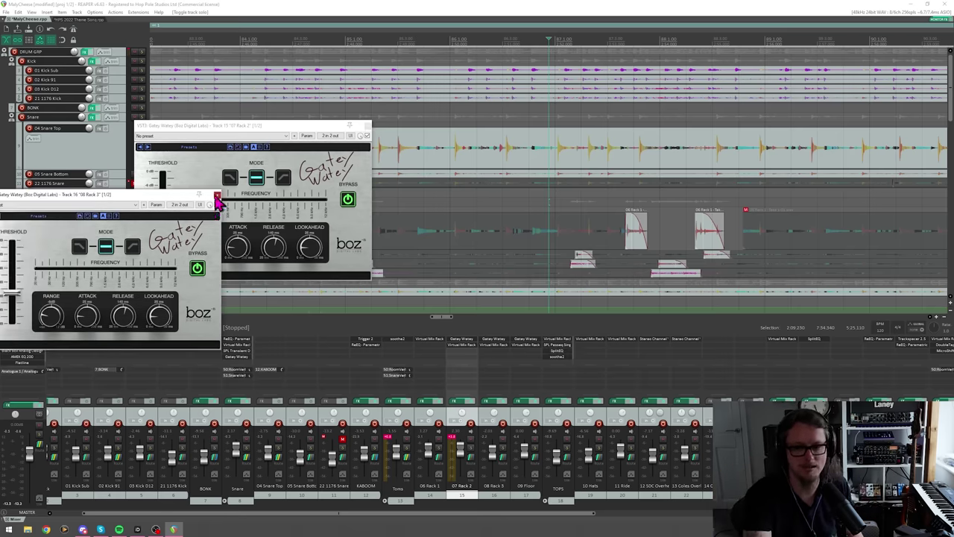
left_click(217, 198)
left_click(366, 124)
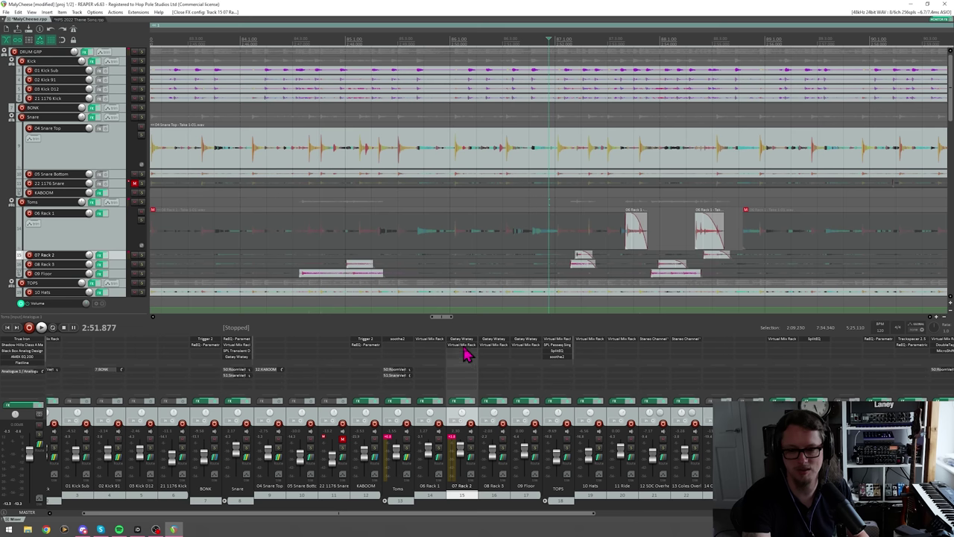
Open the Virtual Mix Rack on 07 Rack 2 and listen to the full mix from 2:51.877
left_click(463, 347)
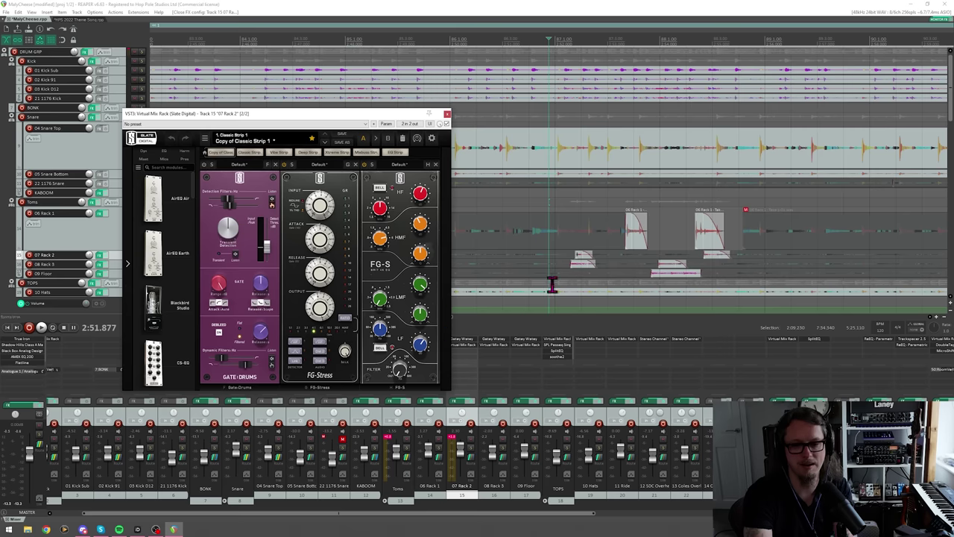
key("space")
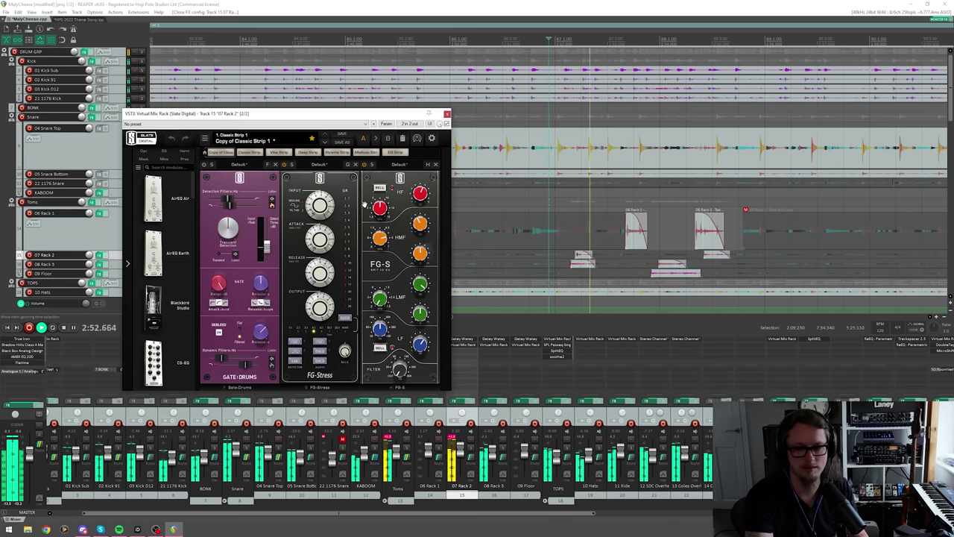
key("space")
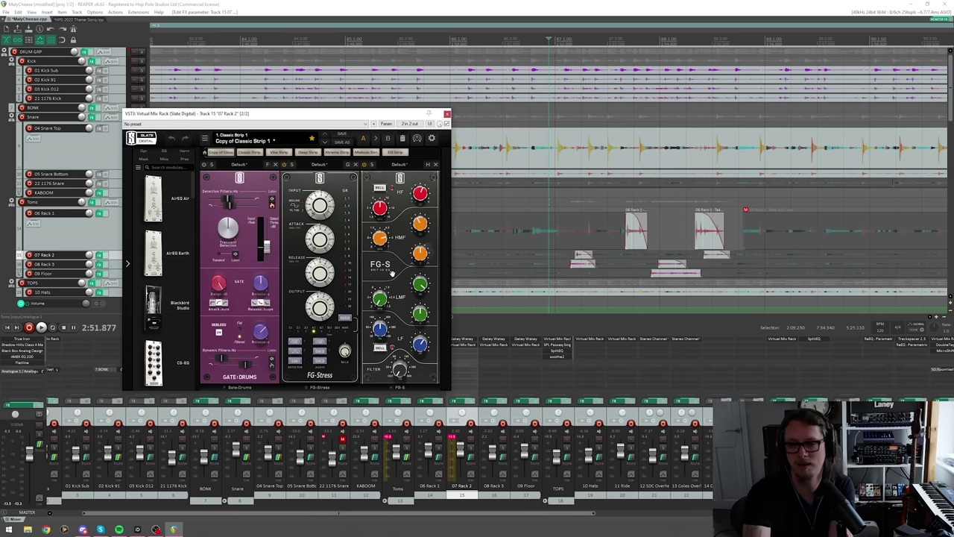
Review the Virtual Mix Rack settings on 08 Rack 3 and 09 Floor, closing the floor tom's window
left_click(495, 346)
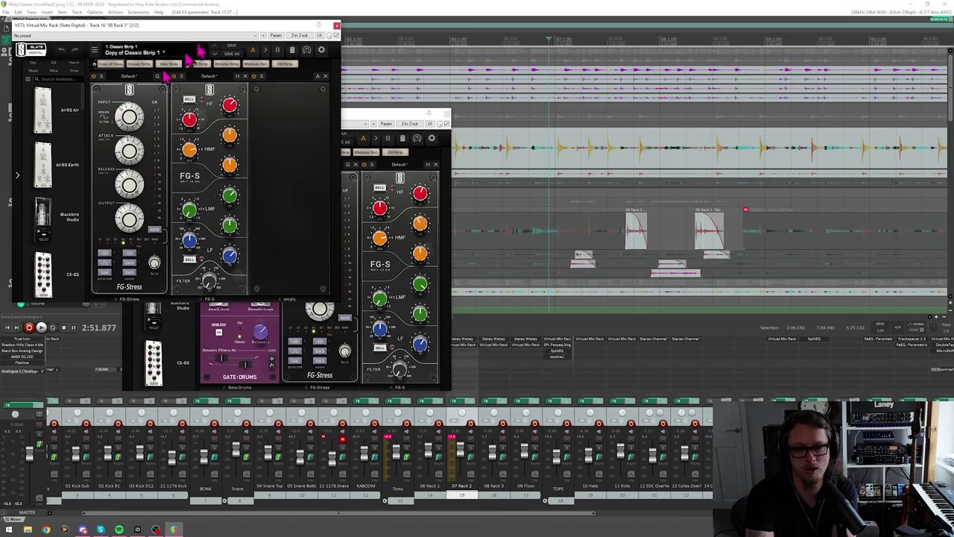
left_click_drag(211, 30, 281, 70)
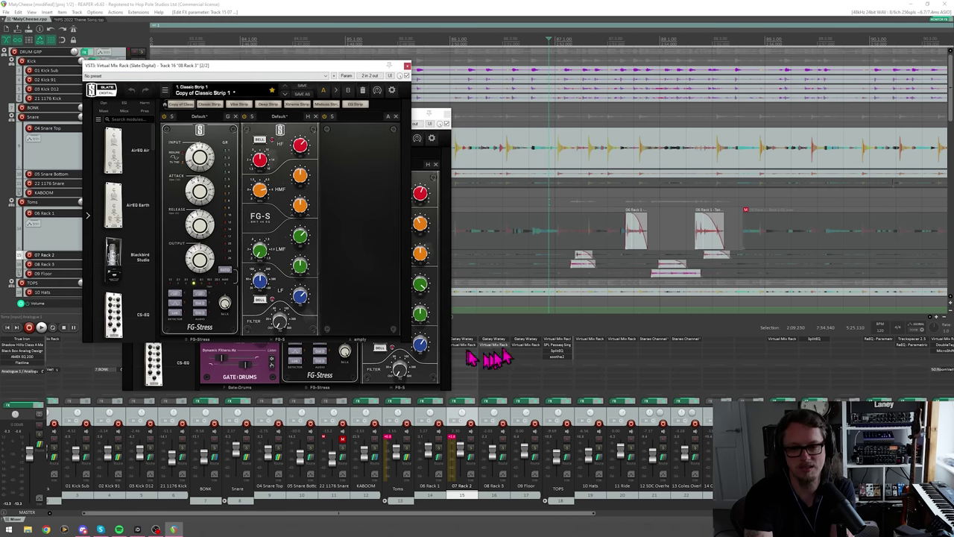
left_click(524, 350)
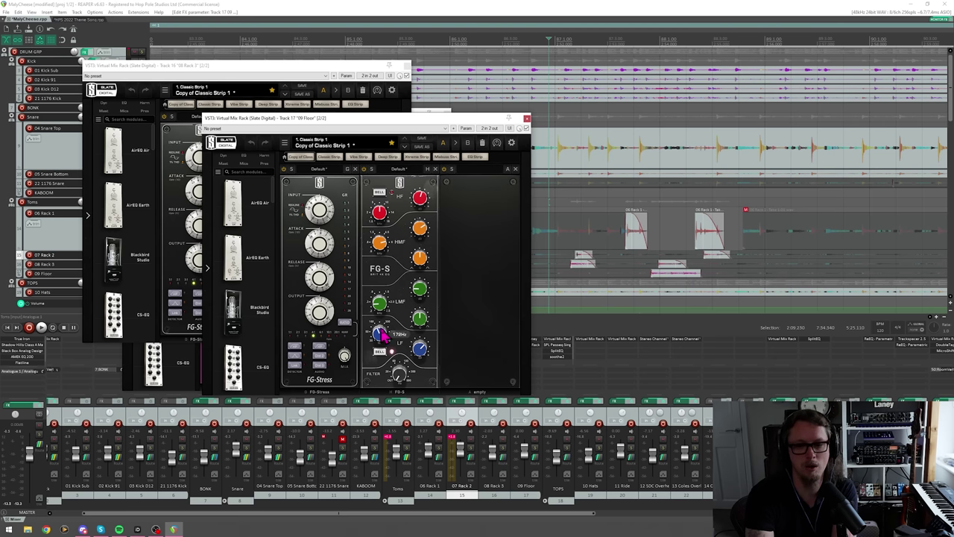
left_click(525, 120)
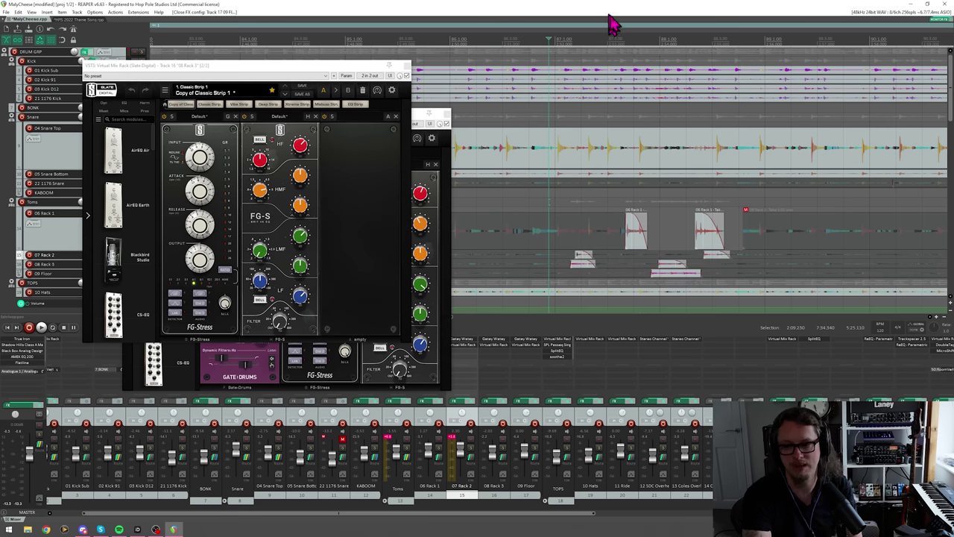
Play the tom fill from 2:53.246 and close the Virtual Mix Rack windows of 08 Rack 3 and 07 Rack 2
key("space")
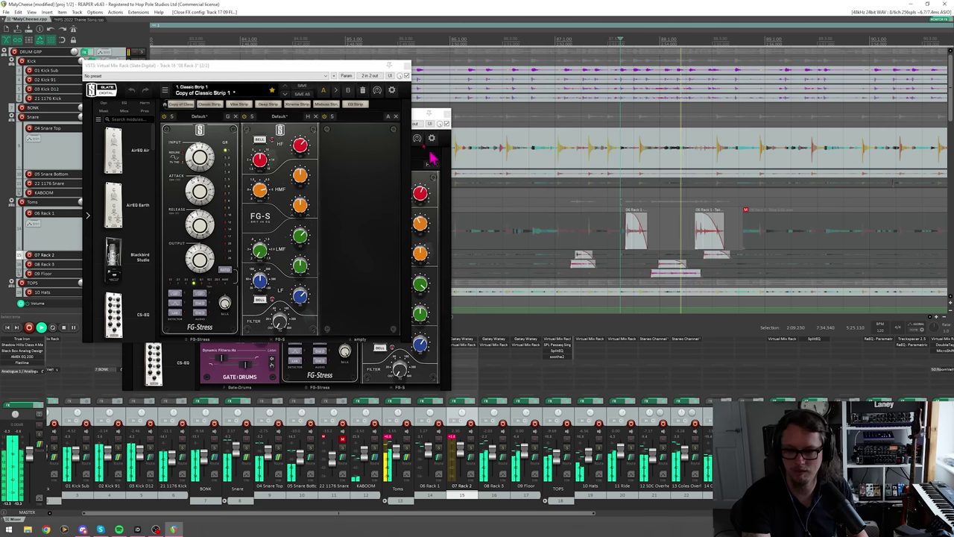
left_click(405, 65)
left_click(446, 113)
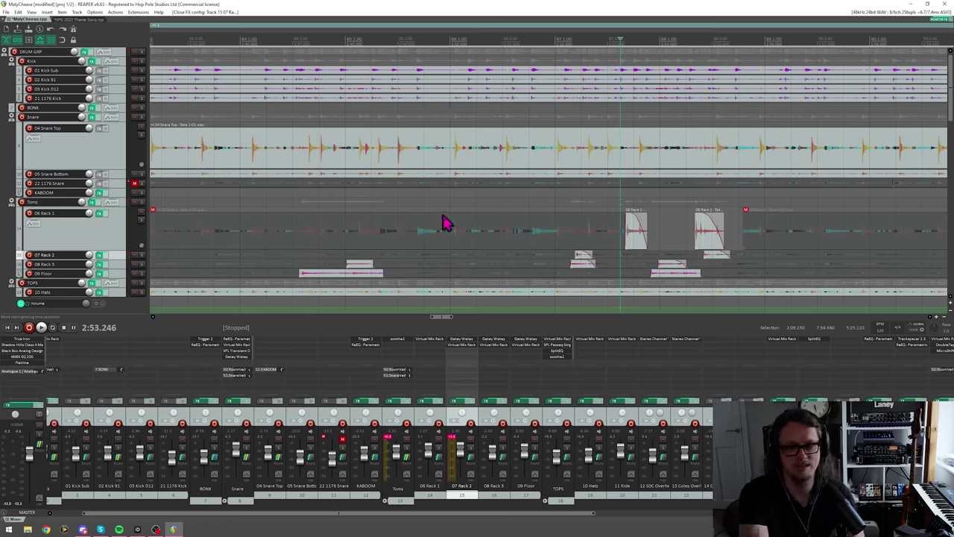
Open soothe2 on the Toms folder, watch its reduction while playing from 2:51.939, and close the plugin
left_click(404, 348)
left_click_drag(168, 37, 250, 130)
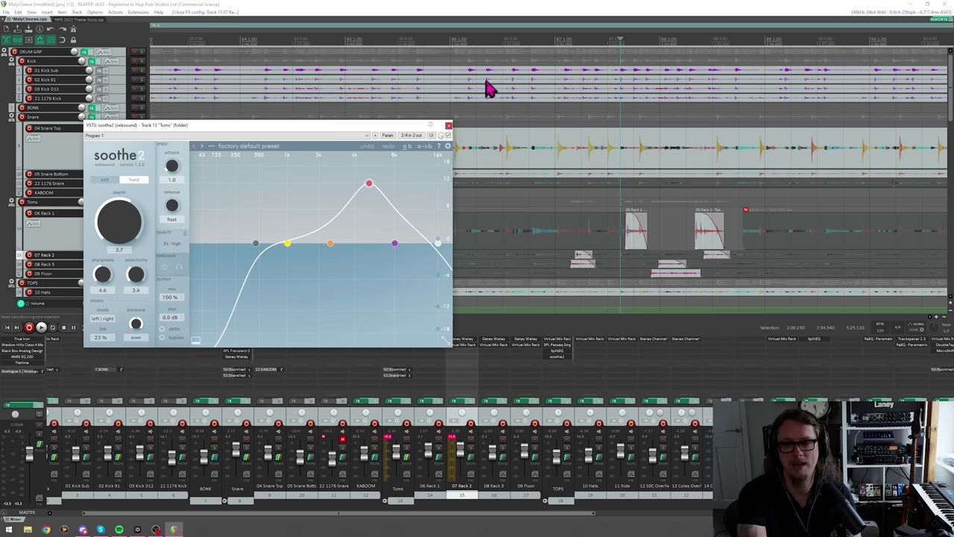
left_click(551, 47)
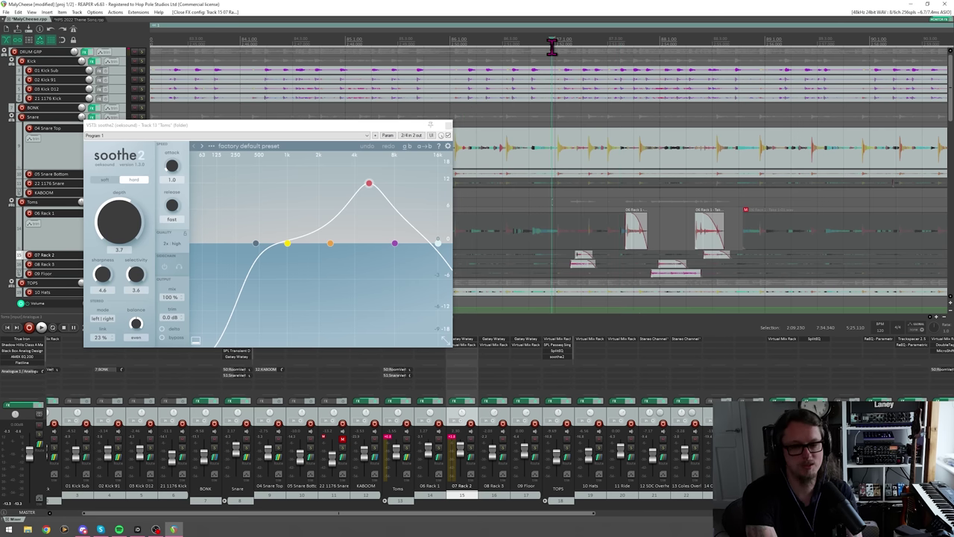
key("space")
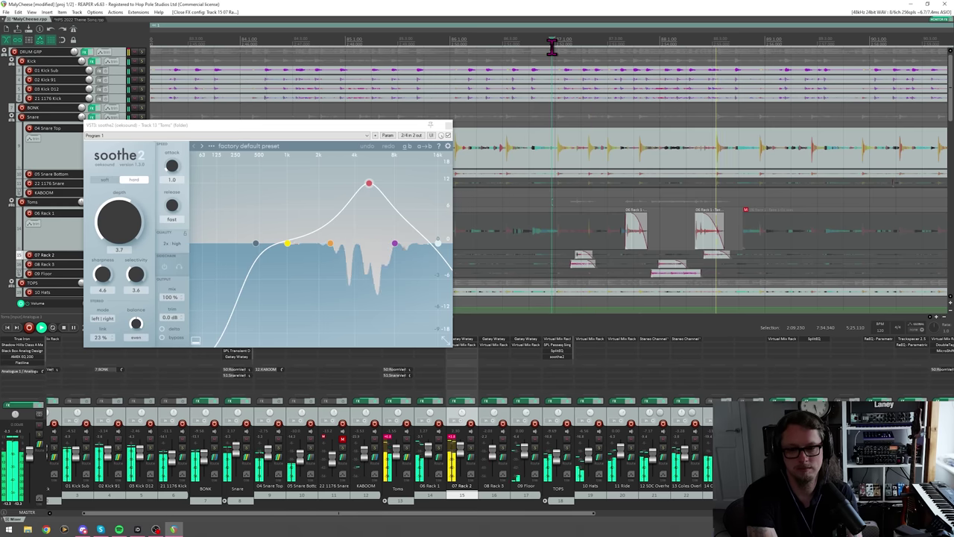
key("space")
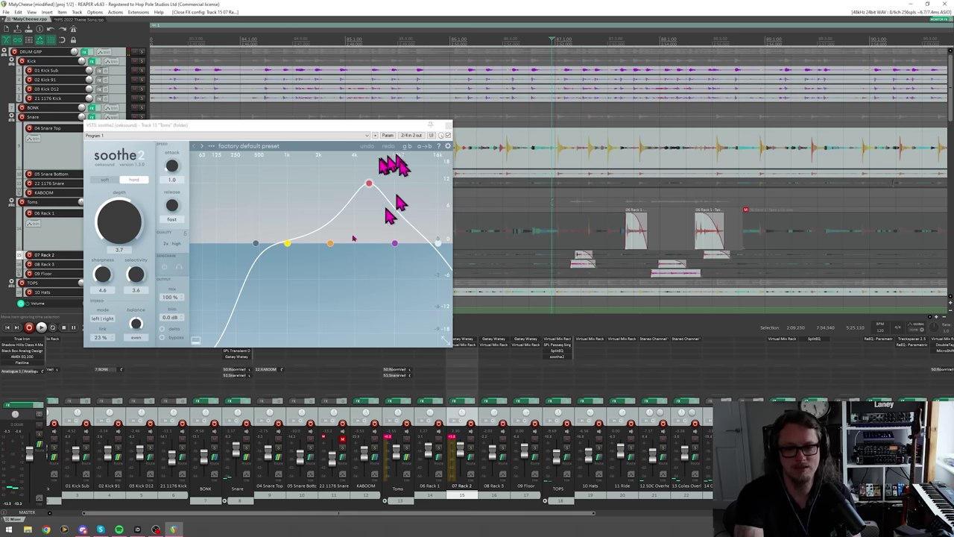
left_click(448, 125)
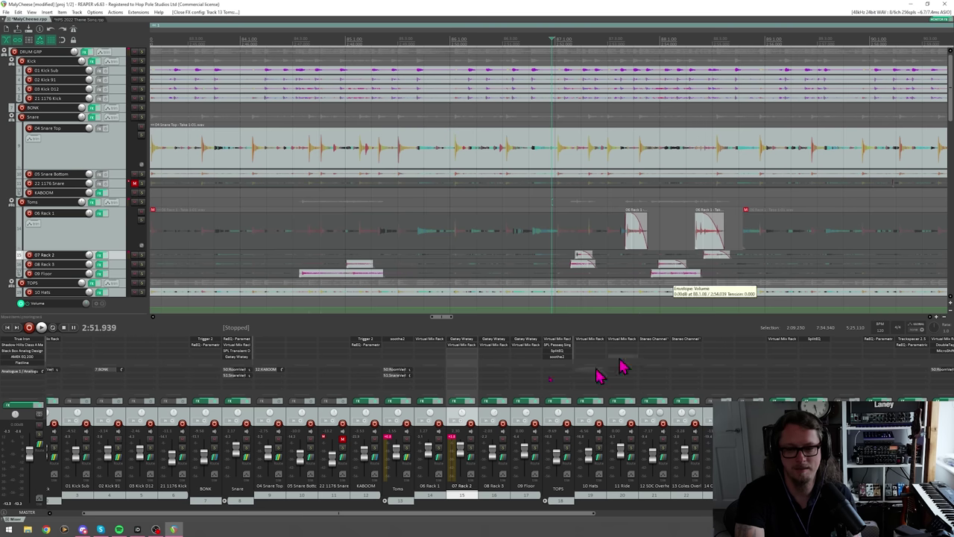
Switch back to the HPS 2022 Theme Song project and solo the TOPS folder
left_click(89, 20)
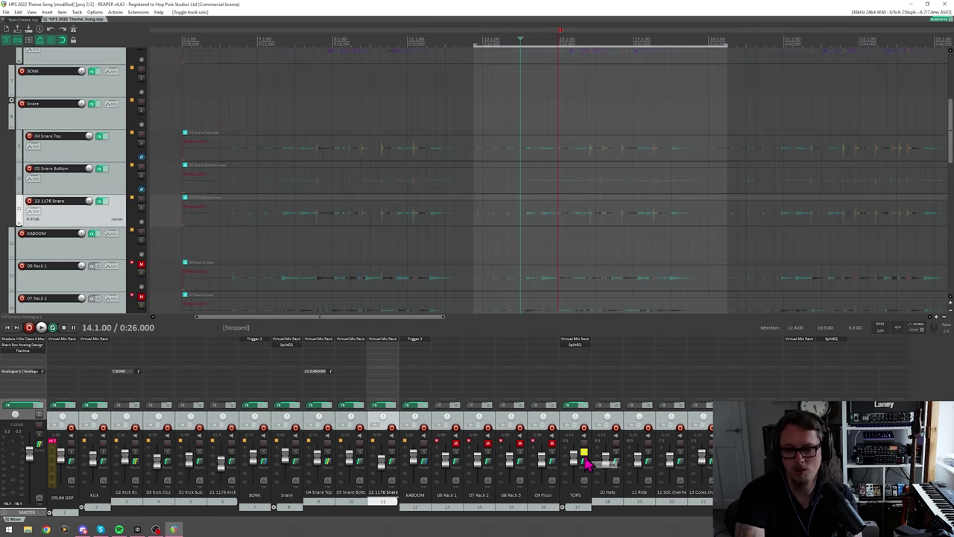
left_click(584, 452)
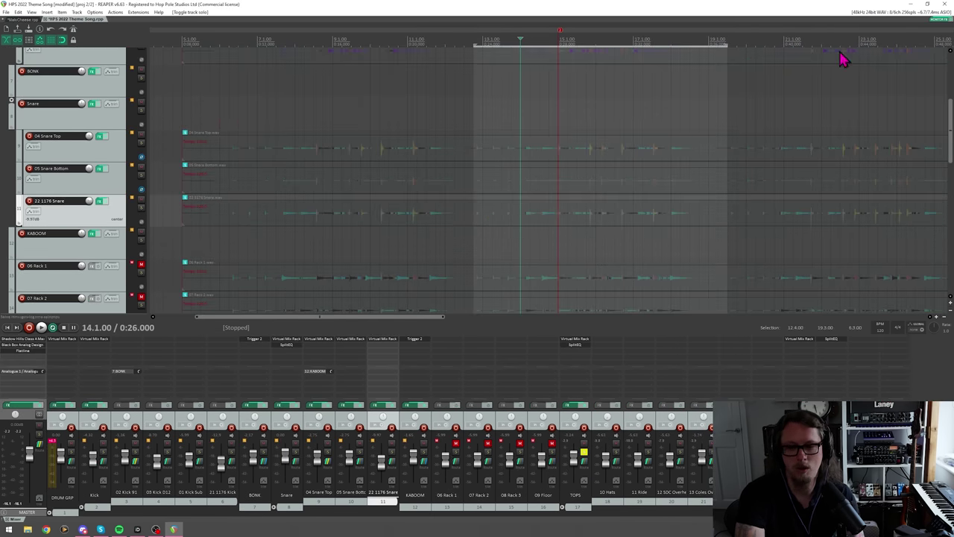
left_click_drag(952, 132, 944, 219)
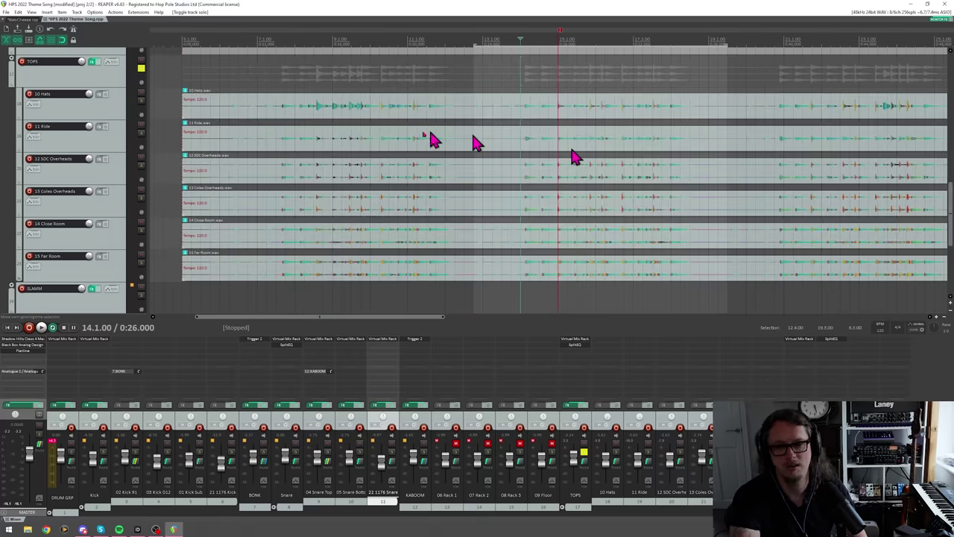
Solo 10 Hats and 11 Ride within TOPS, listen from 14.1.00, and clear both solos
left_click(515, 115)
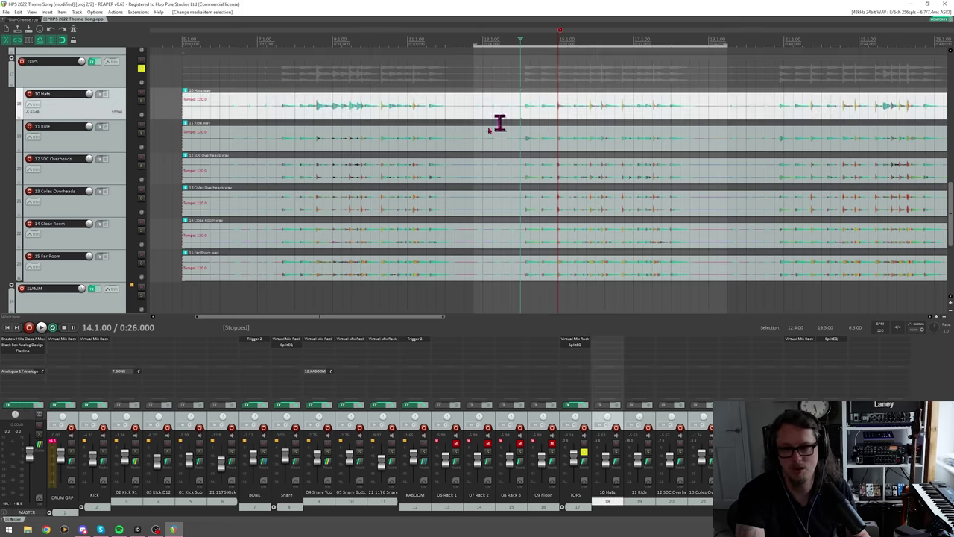
left_click_drag(141, 101, 142, 134)
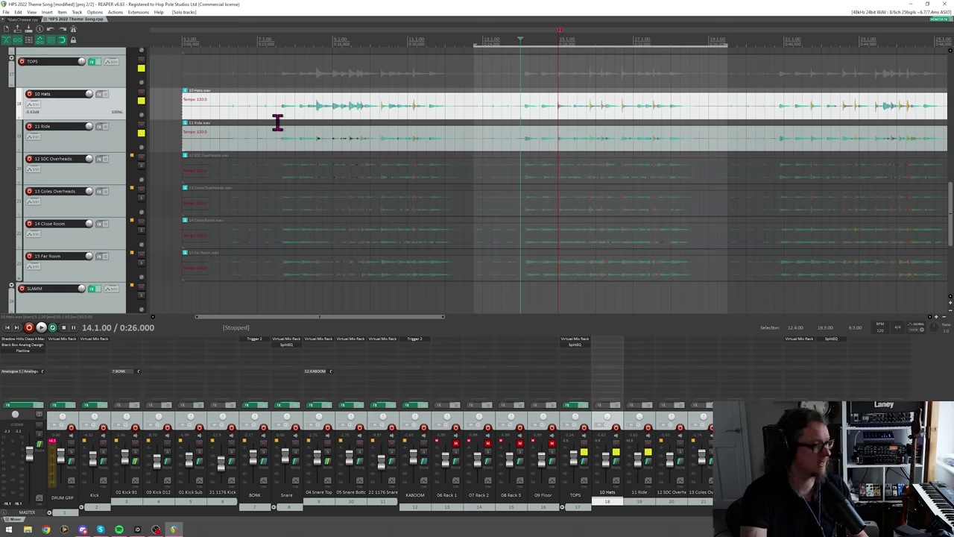
key("space")
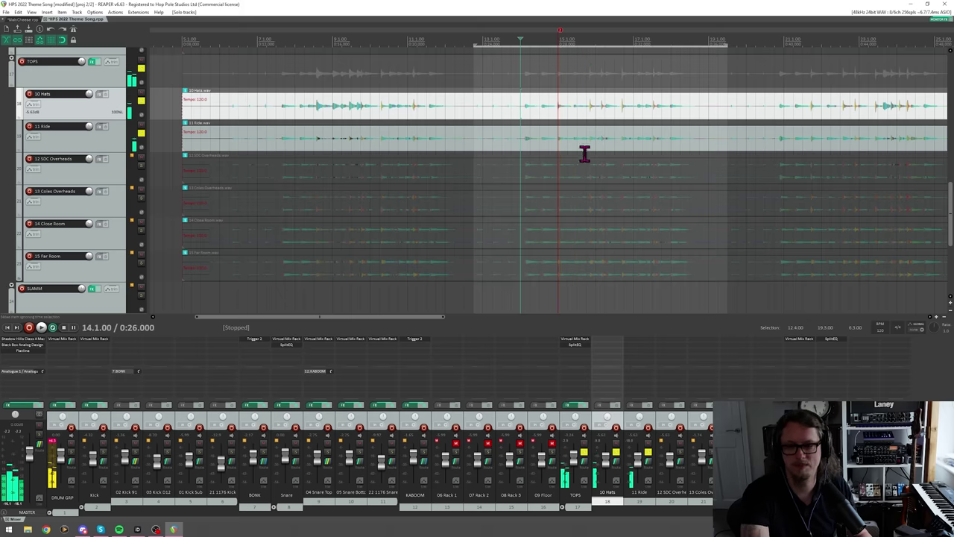
key("space")
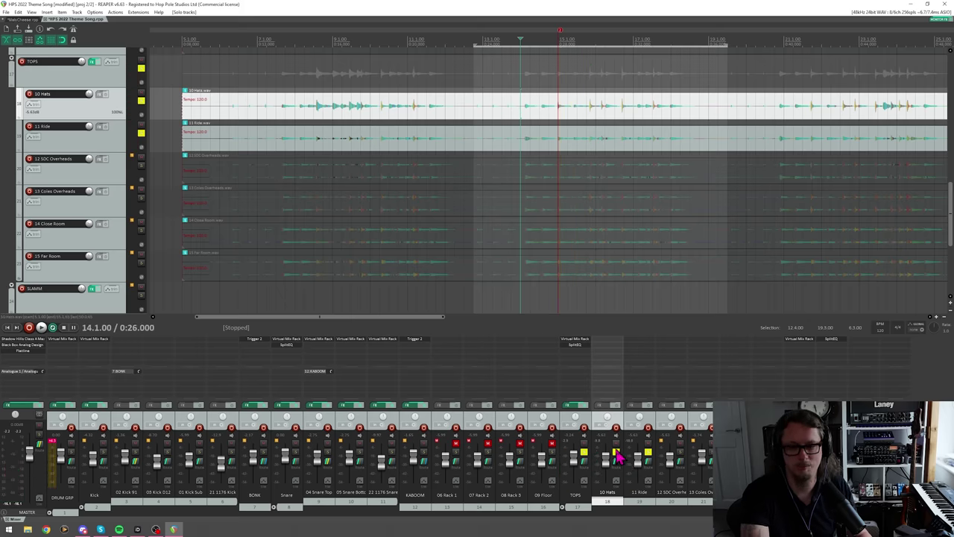
left_click_drag(619, 453, 648, 452)
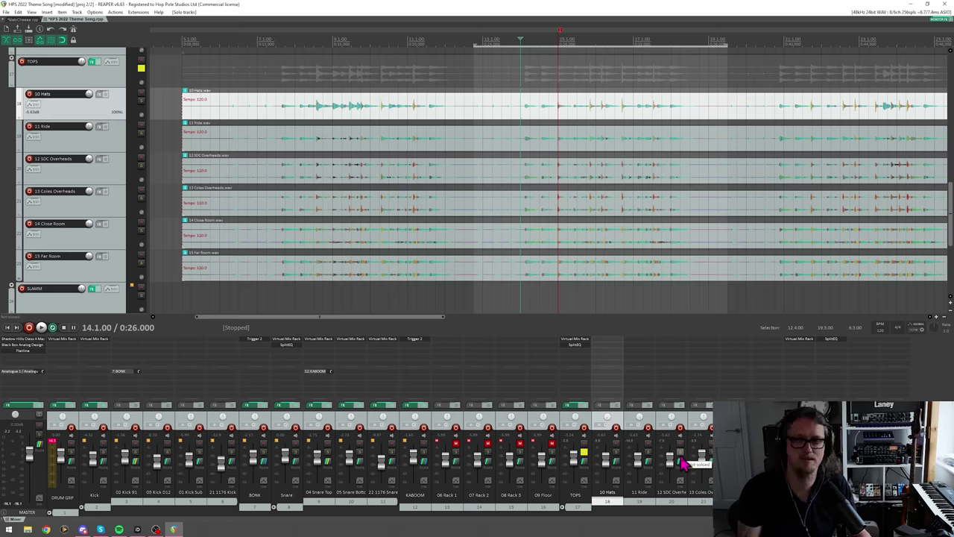
Solo only 12 SDC Overheads within the TOPS folder and listen to it from 14.1.00
left_click_drag(681, 455, 696, 455)
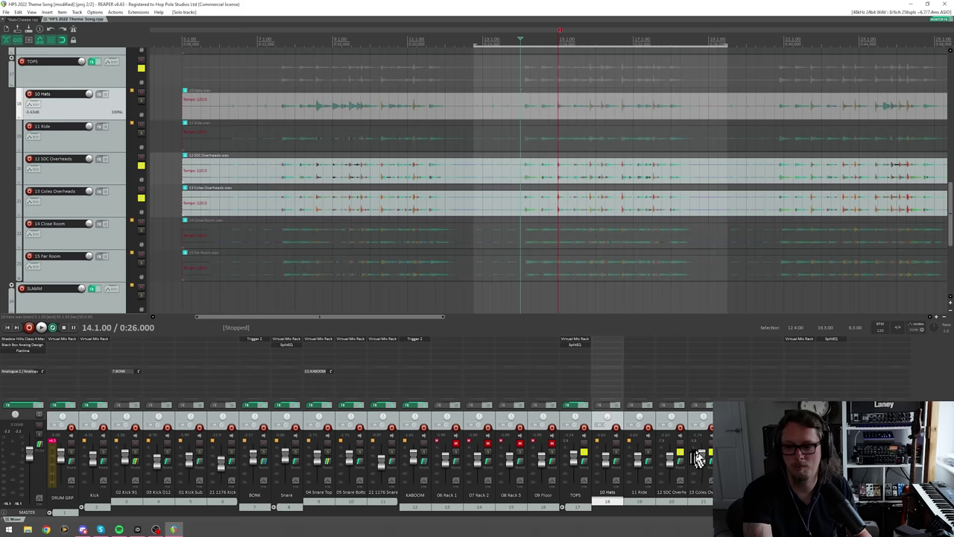
left_click(701, 452)
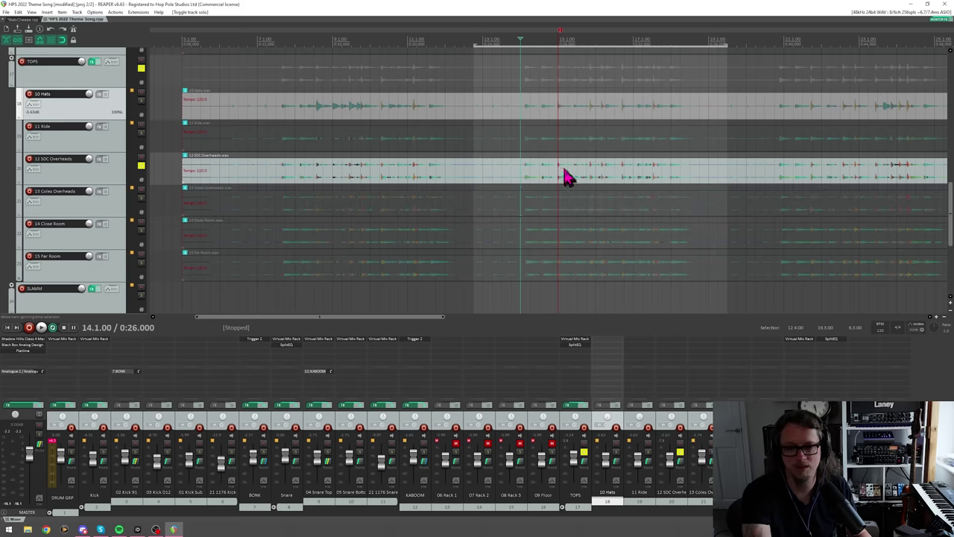
key("space")
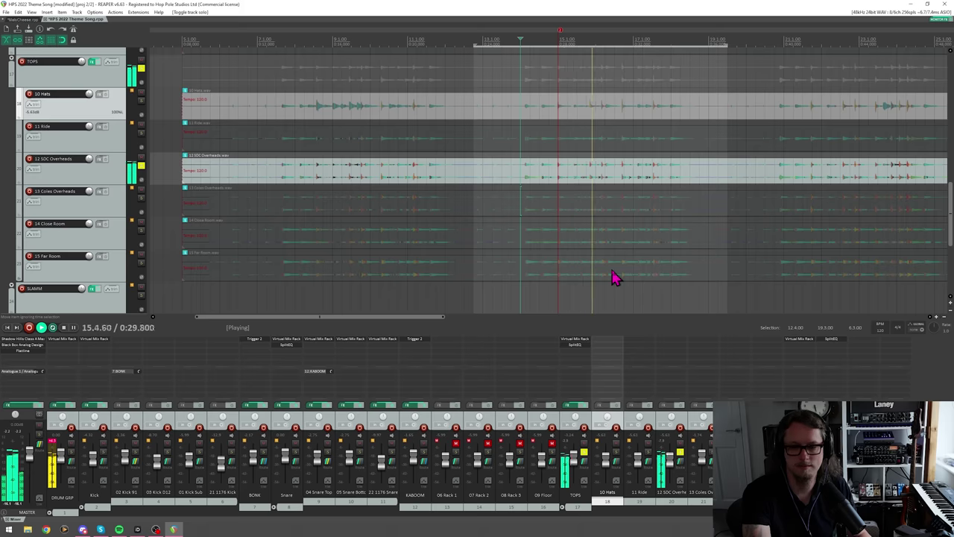
key("space")
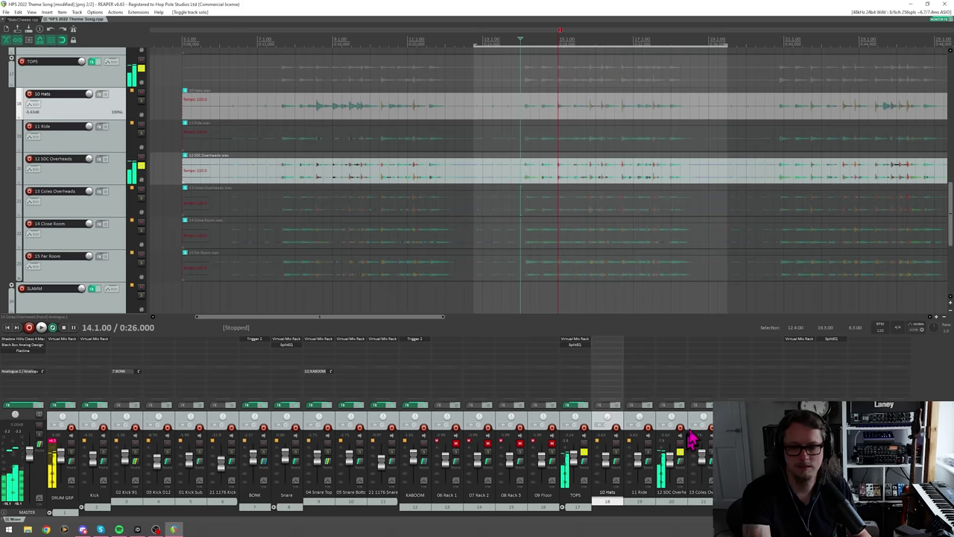
Move the solo from 12 SDC Overheads to 13 Coles Overheads and listen from 14.1.00
left_click(684, 462)
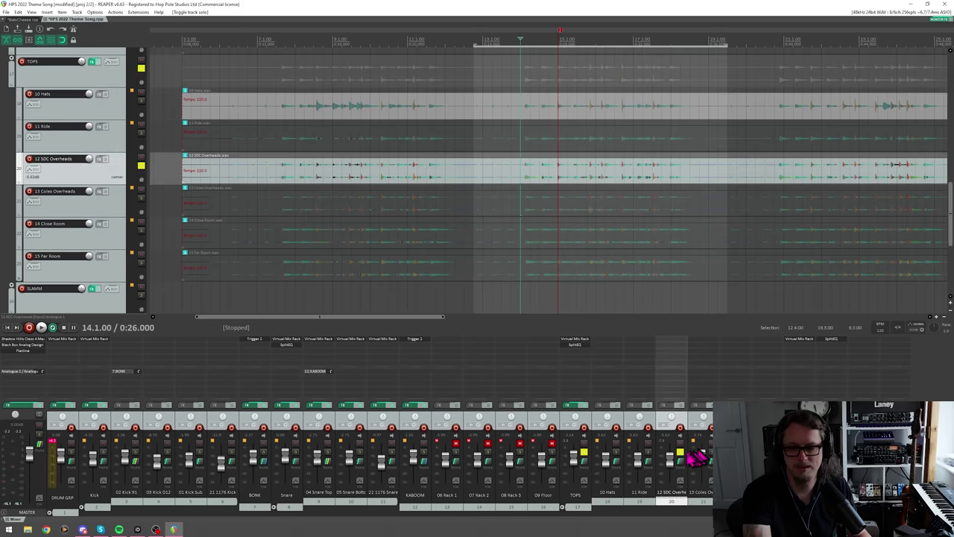
key("ctrl+a")
left_click(570, 200)
key("space")
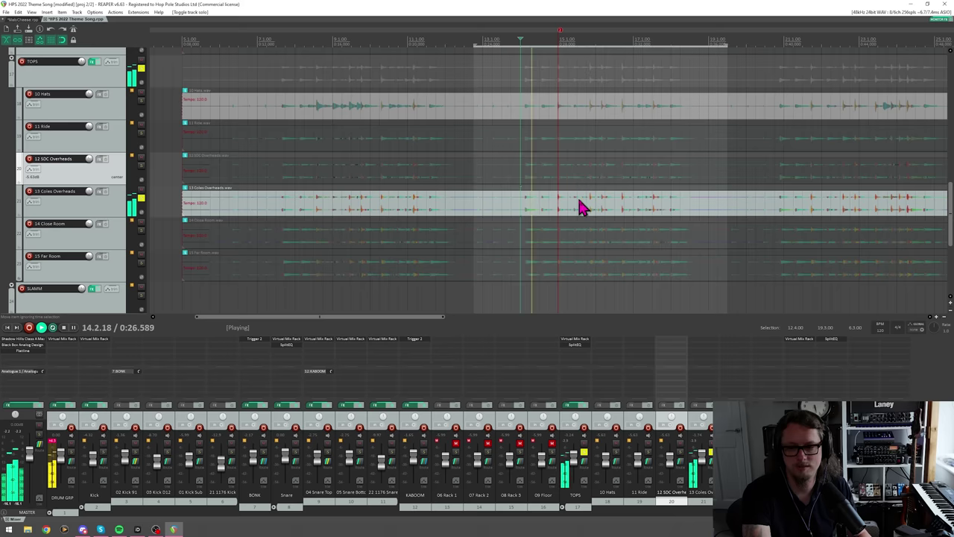
left_click_drag(398, 319, 409, 313)
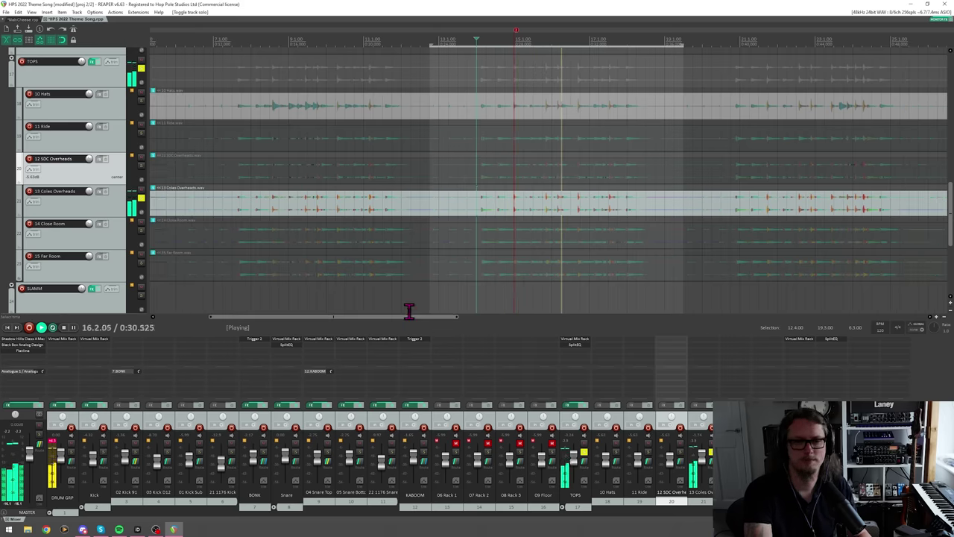
key("space")
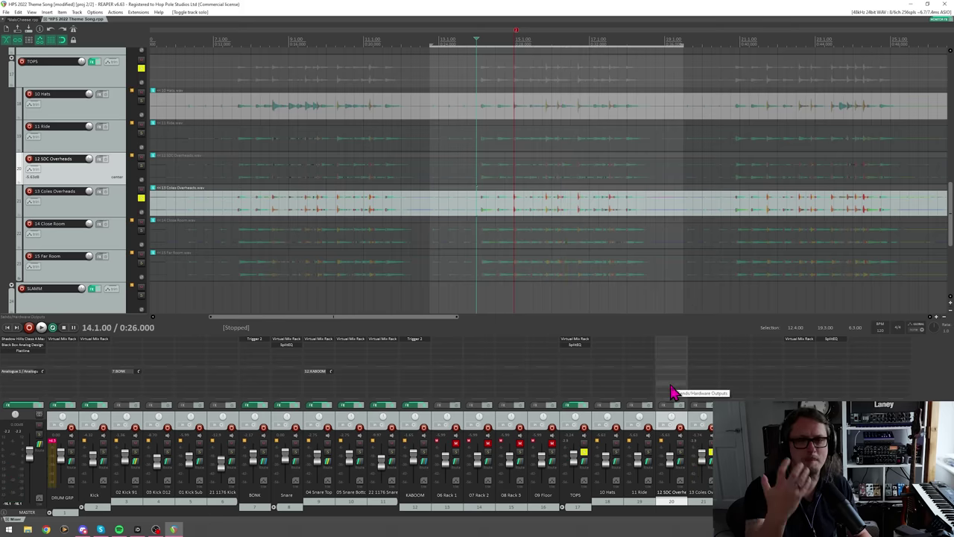
Audition the room mics from 14.1.00, soloing 14 Close Room first and 15 Far Room second
key("ctrl+a")
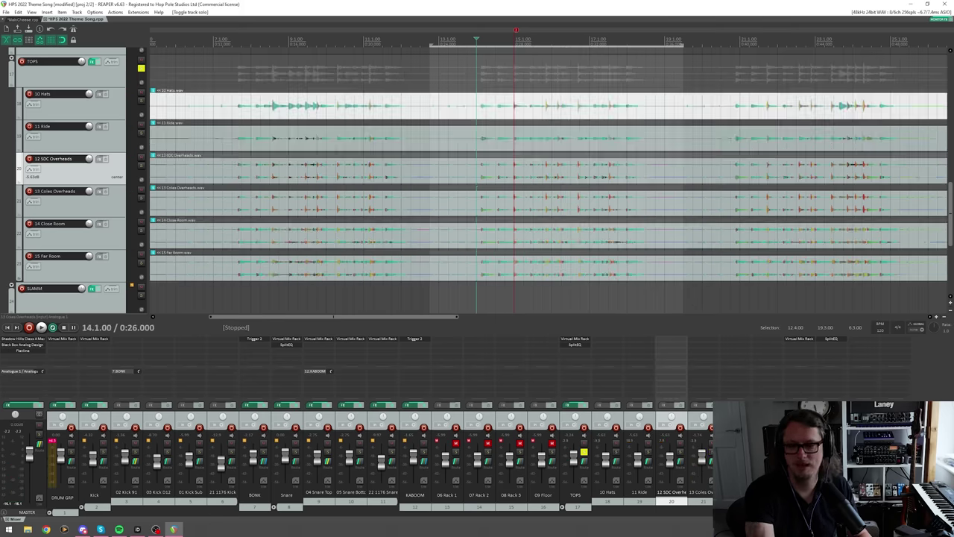
key("ctrl+z")
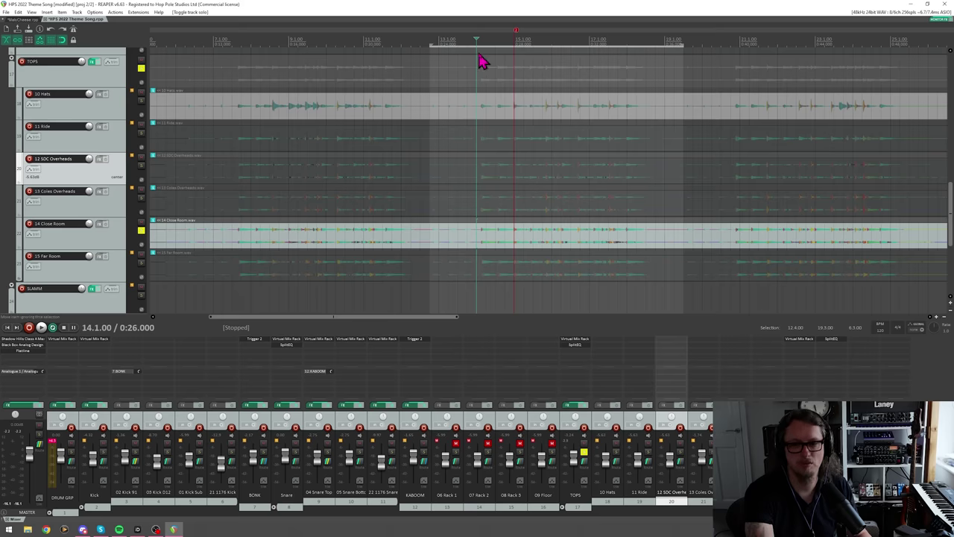
key("space")
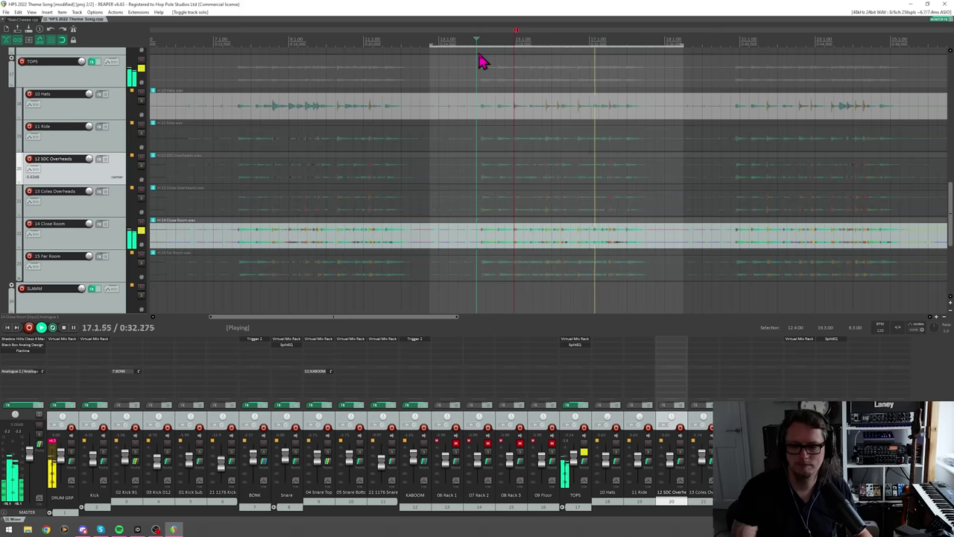
key("space")
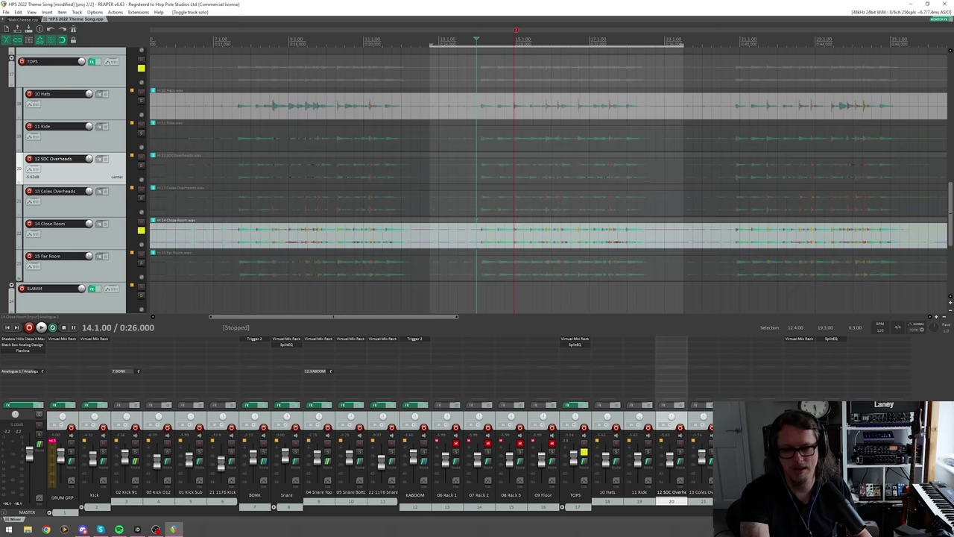
key("Down")
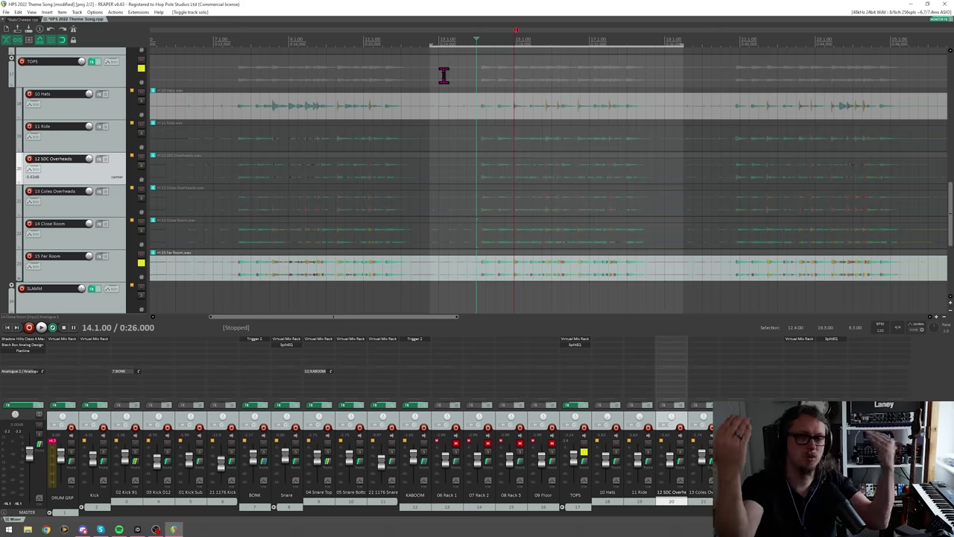
key("space")
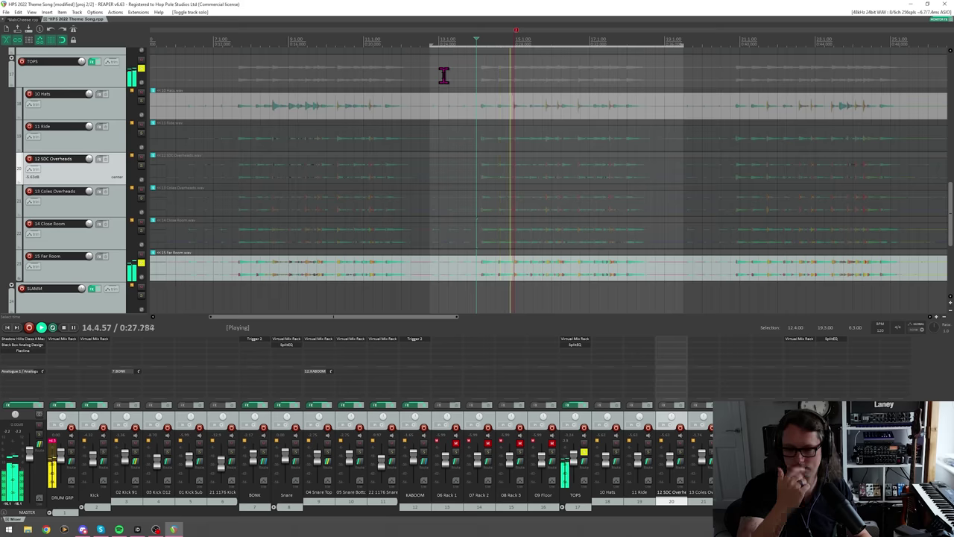
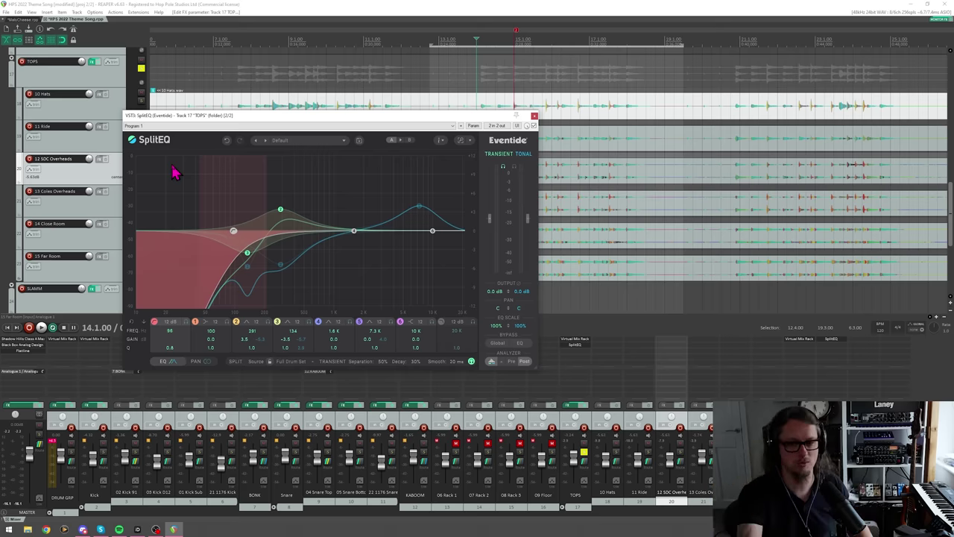
Check the source types in SplitEQ on TOPS, and listen to its transient and tonal parts soloed separately
left_click(290, 362)
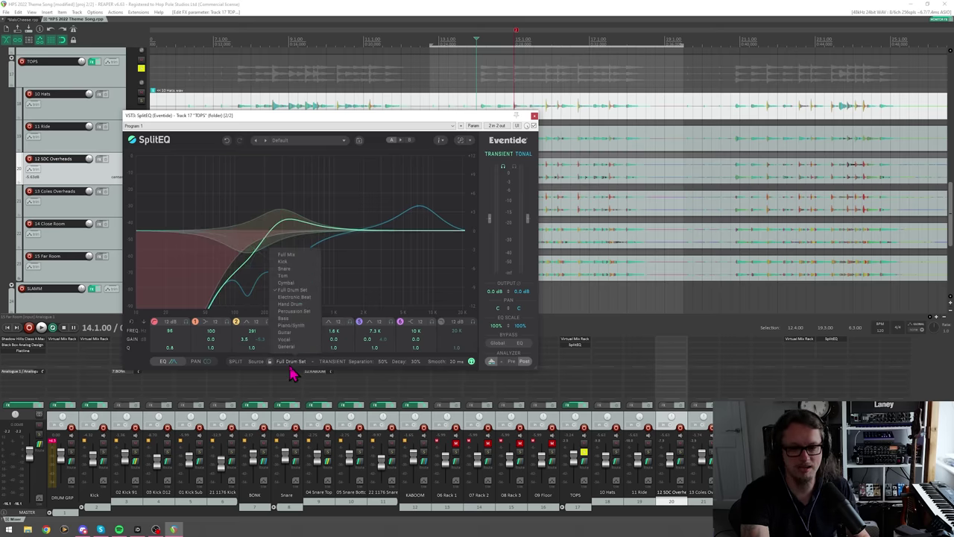
left_click(367, 280)
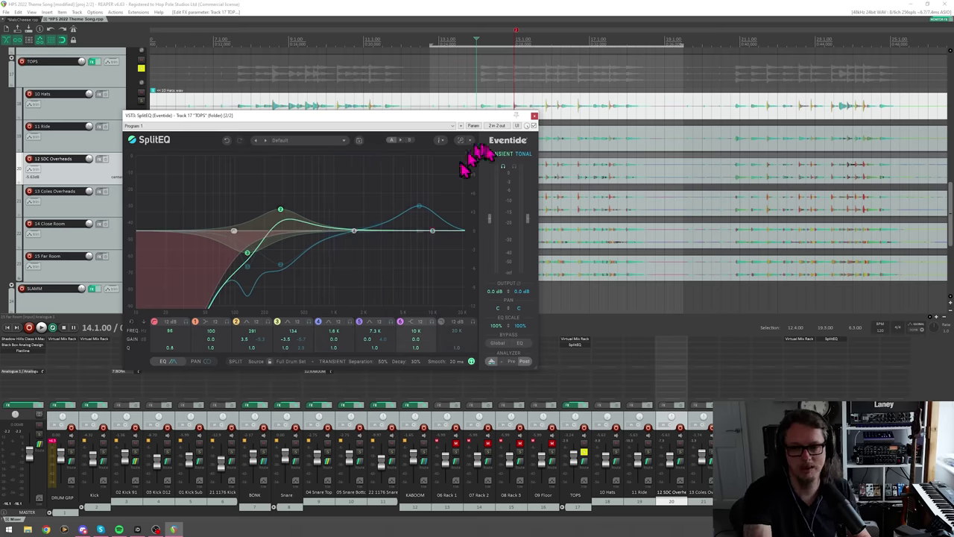
key("space")
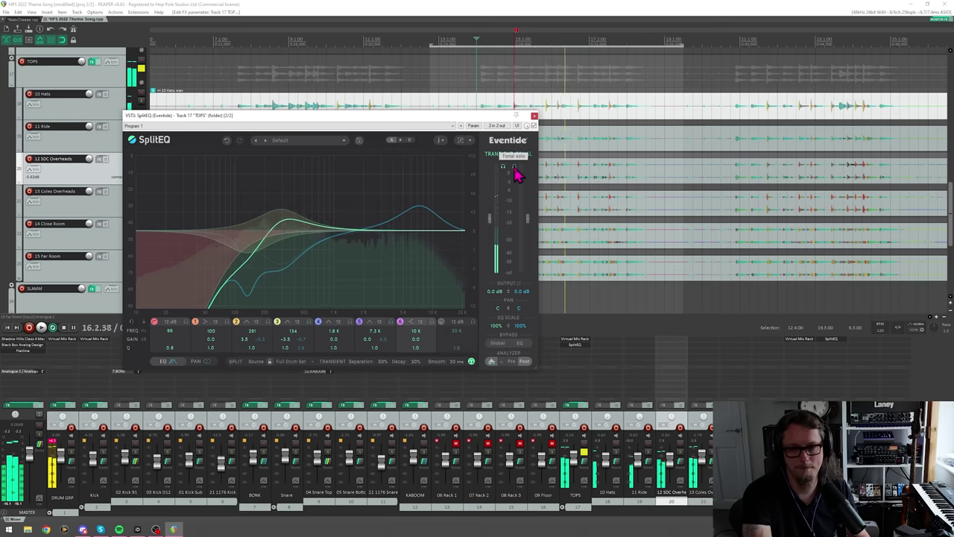
key("space")
key("space")
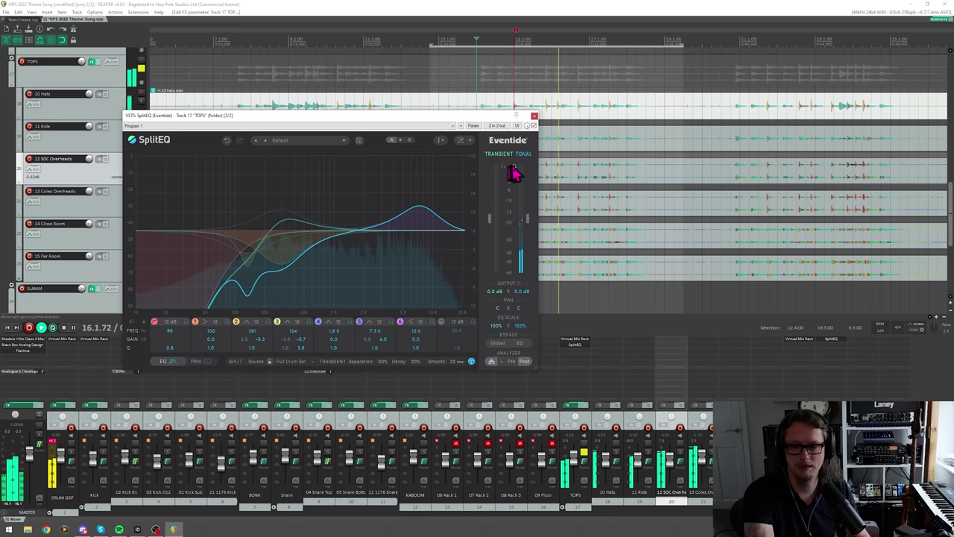
key("space")
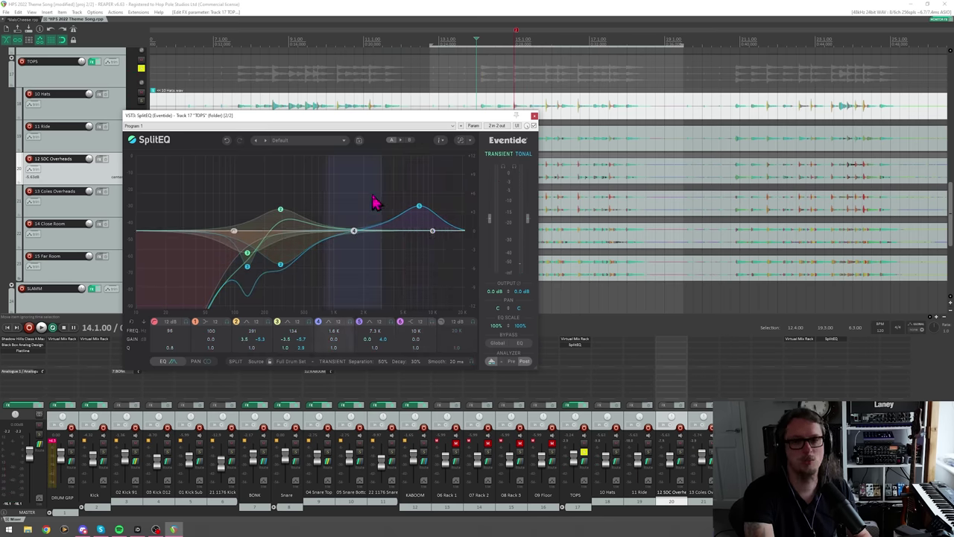
Play TOPS from 14.1.00 with SplitEQ bypassed and enabled to compare the sound, and close the plugin
key("space")
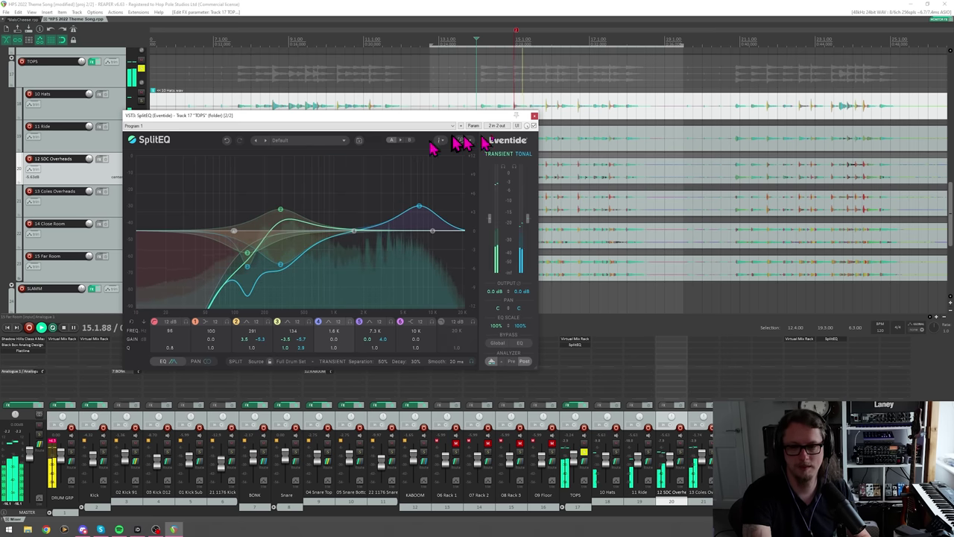
left_click(532, 126)
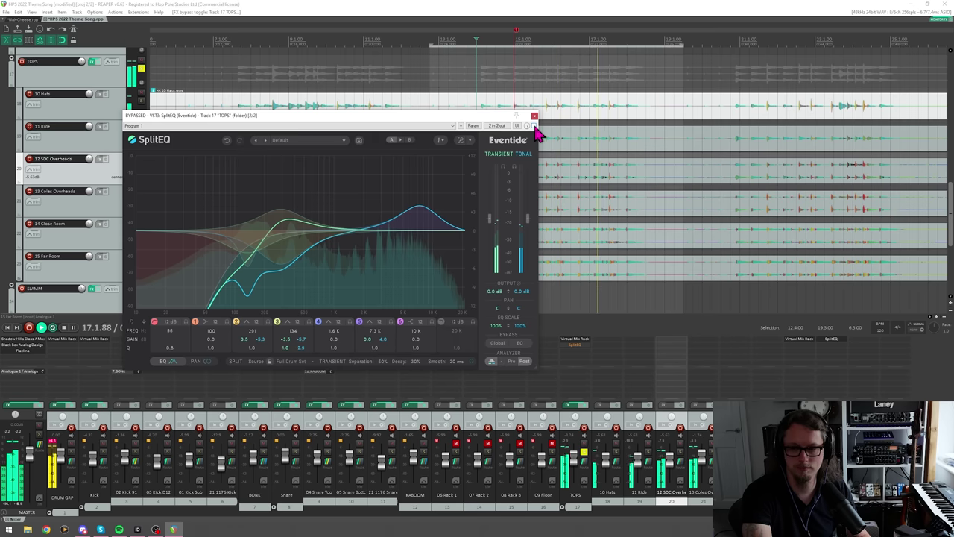
left_click(532, 126)
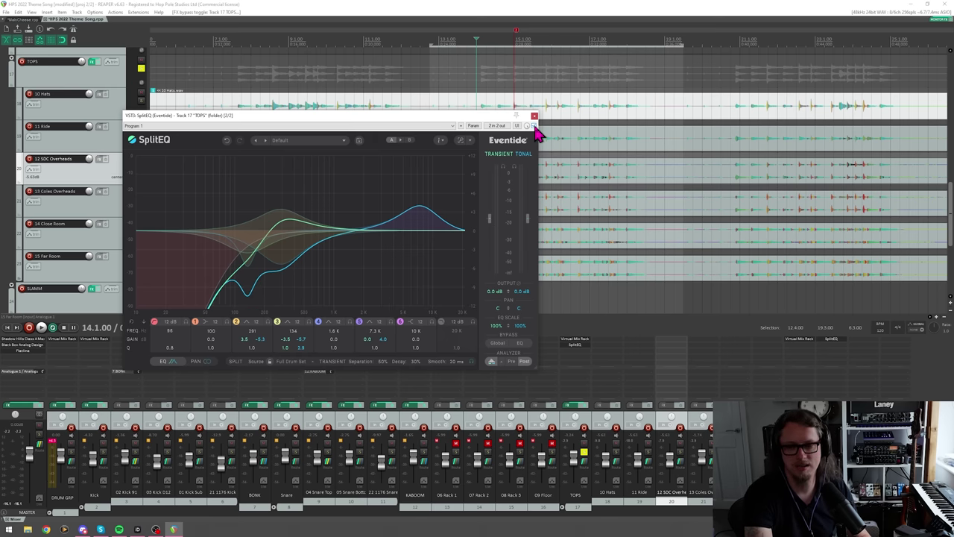
left_click(477, 44)
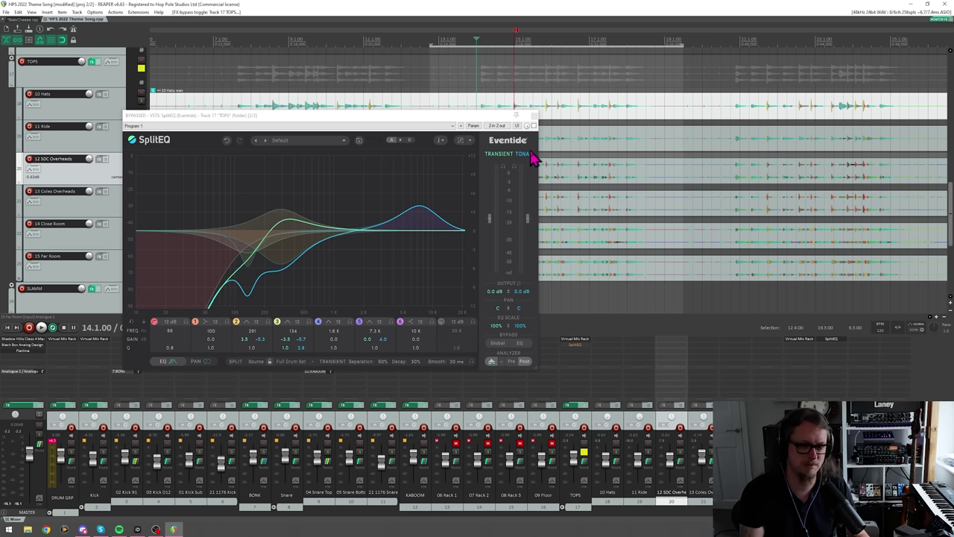
key("space")
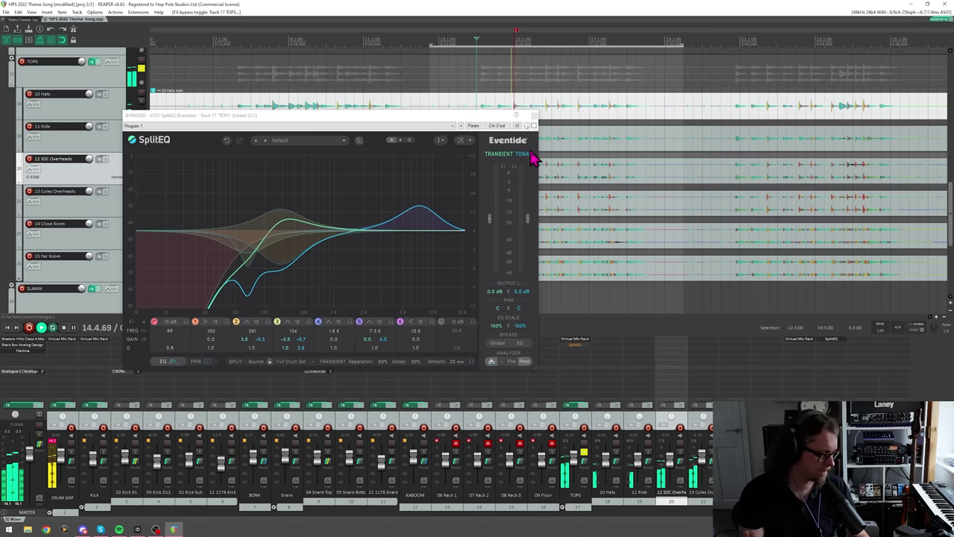
left_click(534, 155)
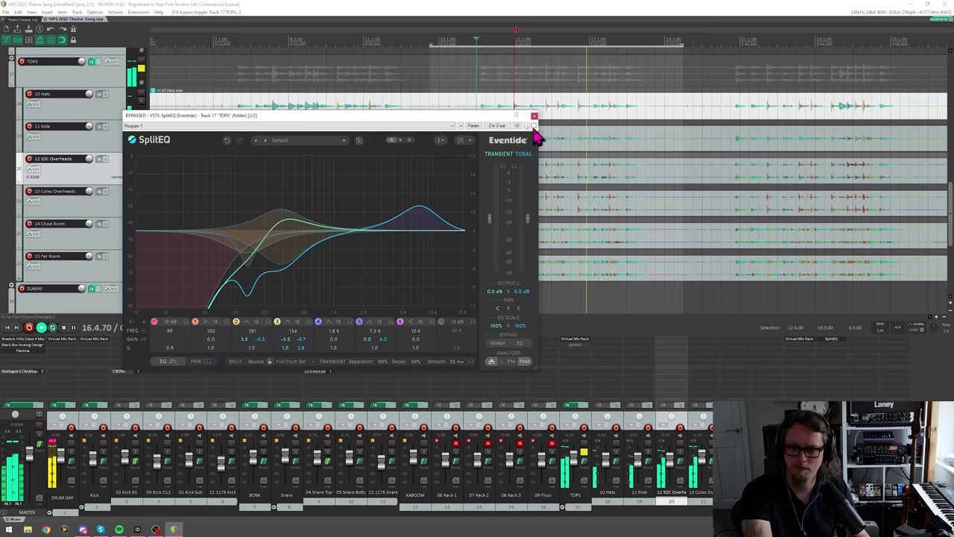
key("space")
left_click(534, 125)
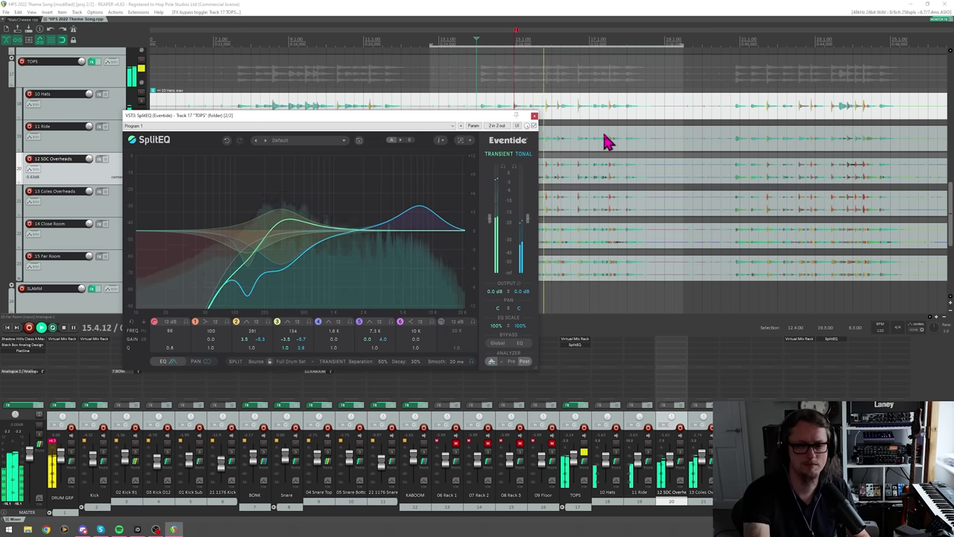
key("space")
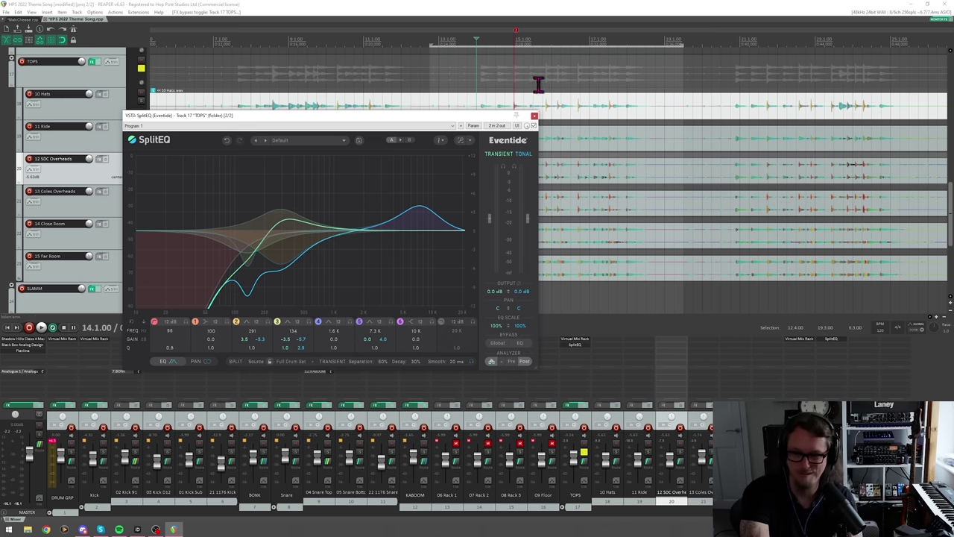
left_click(533, 117)
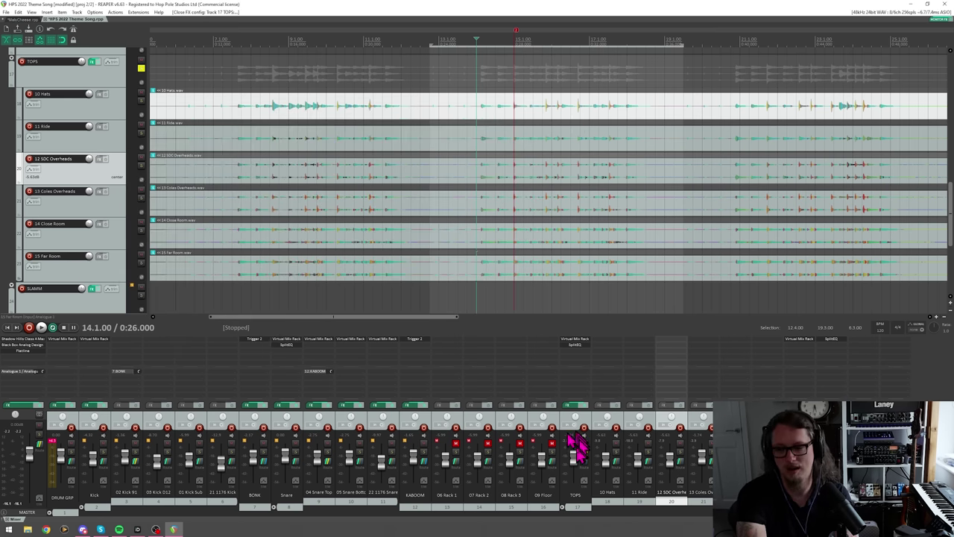
Clear the TOPS solo, mute the SLAMM folder, and listen to the drum mix from 14.1.00
left_click(584, 452)
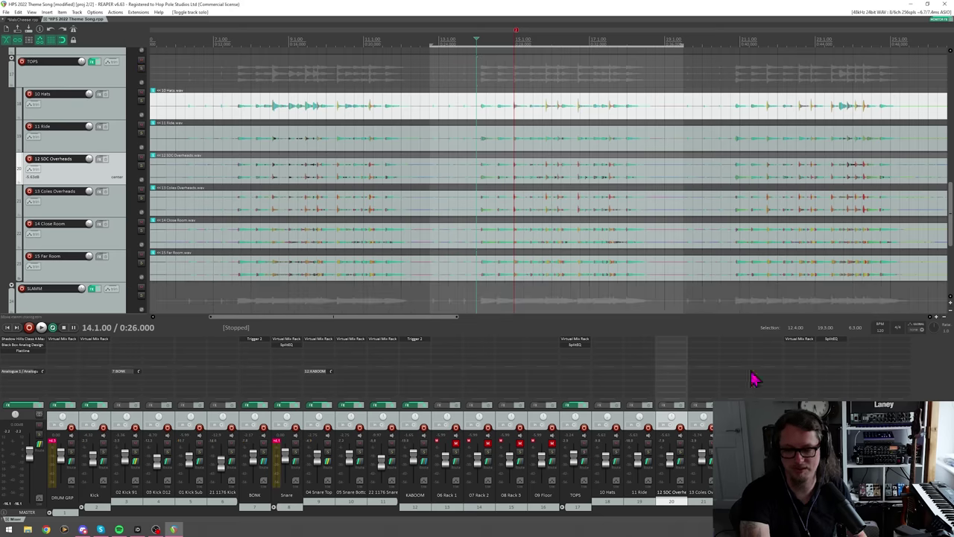
left_click(141, 286)
key("space")
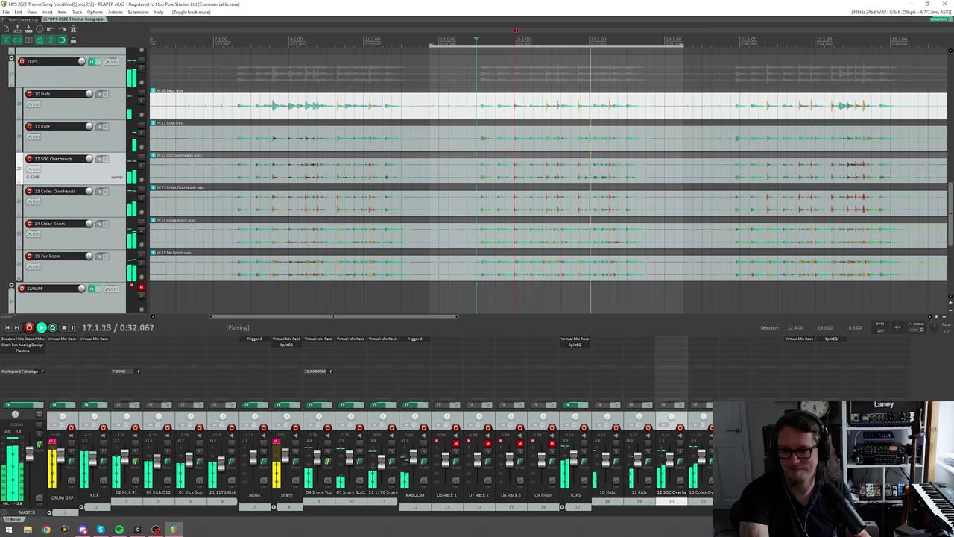
key("space")
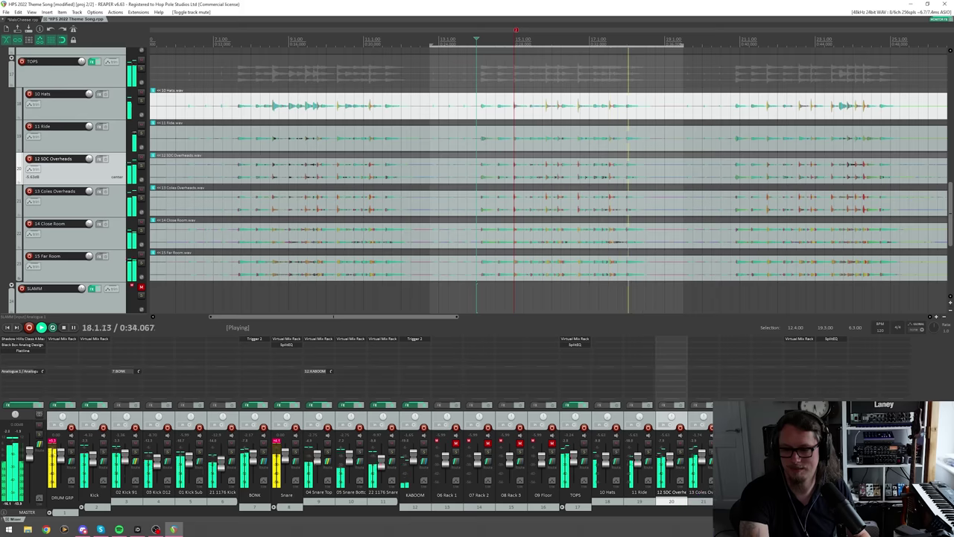
Unmute and solo the SLAMM folder, listen to 16 Slam 1 and 17 Slam 2 from 14.1.00, and clear the solo
left_click(903, 272)
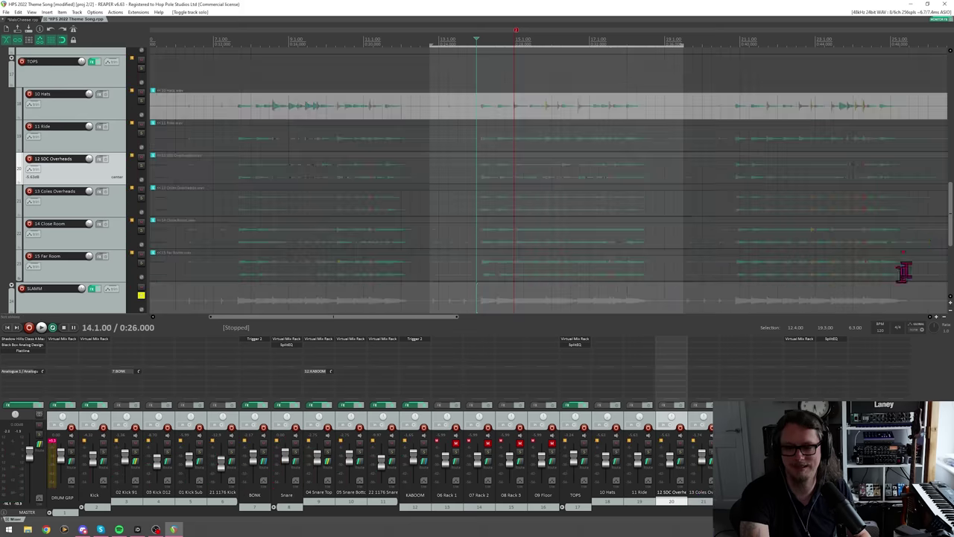
scroll(950, 210, "down", 5)
key("space")
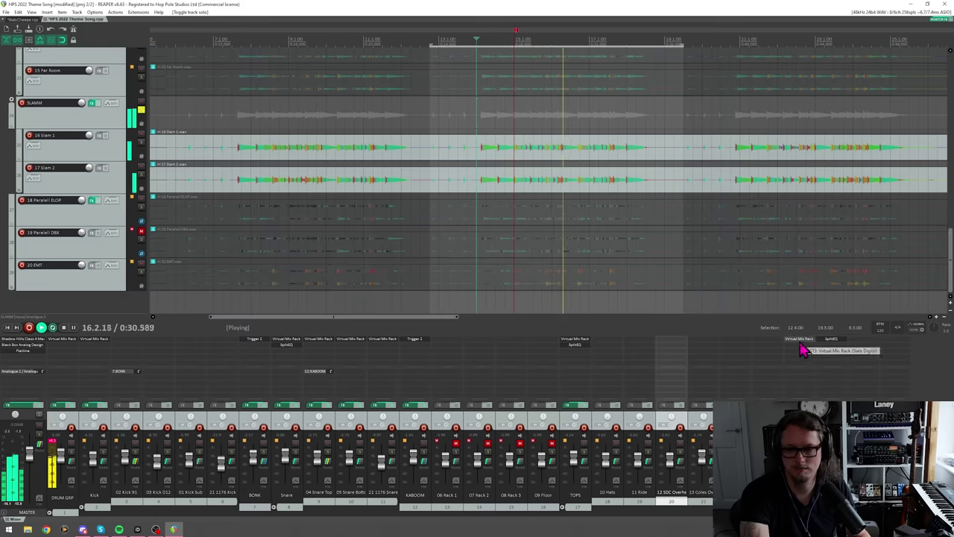
key("ctrl+alt+F9")
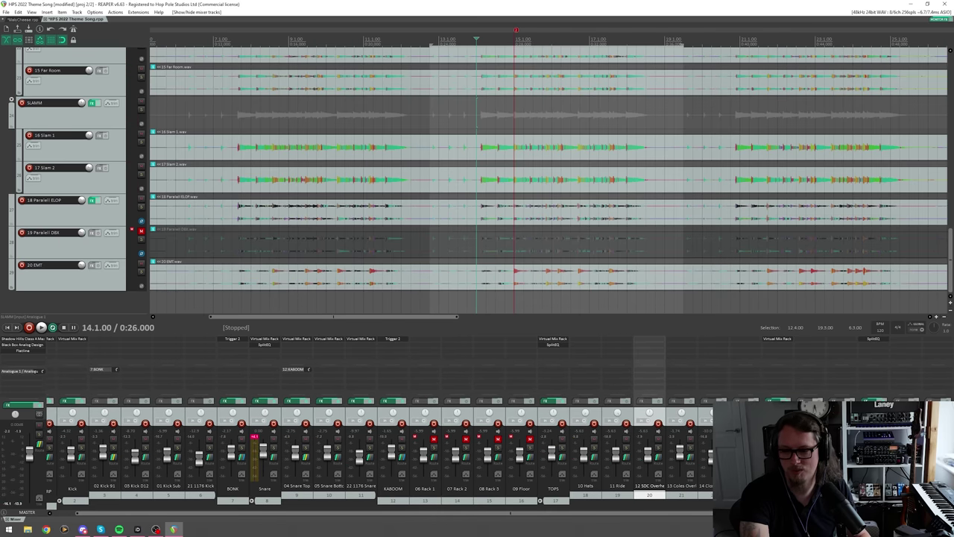
Solo the SLAMM folder and open its Virtual Mix Rack to examine the FG-A equalizer settings
key("F6")
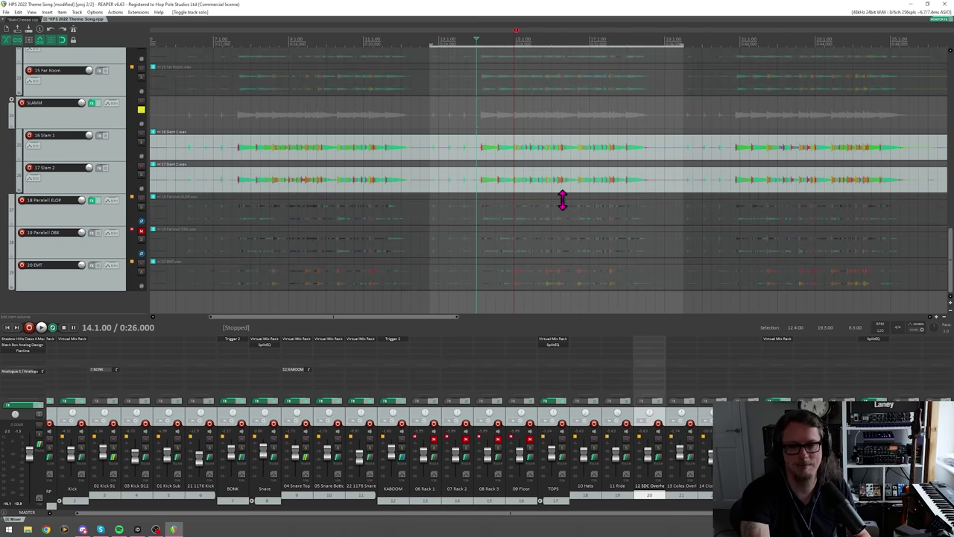
key("space")
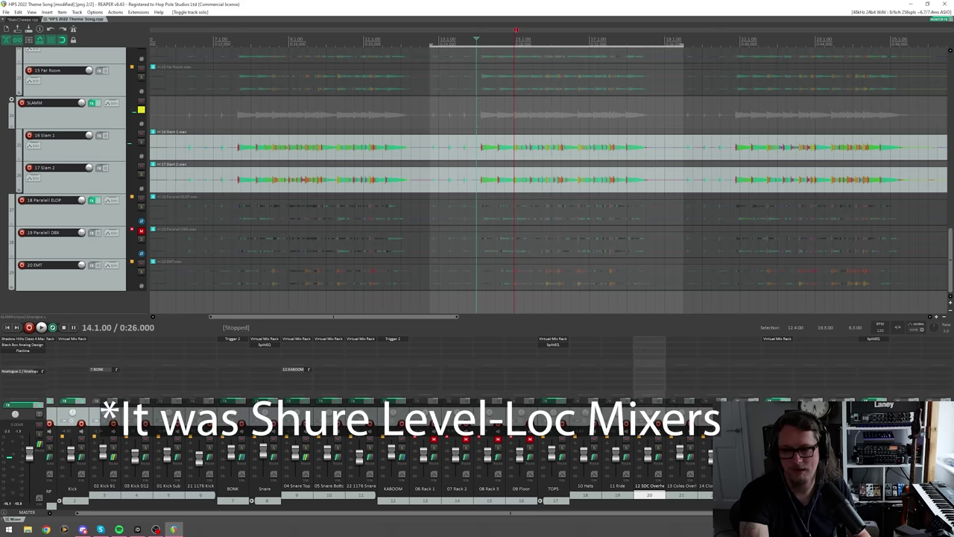
left_click(767, 341)
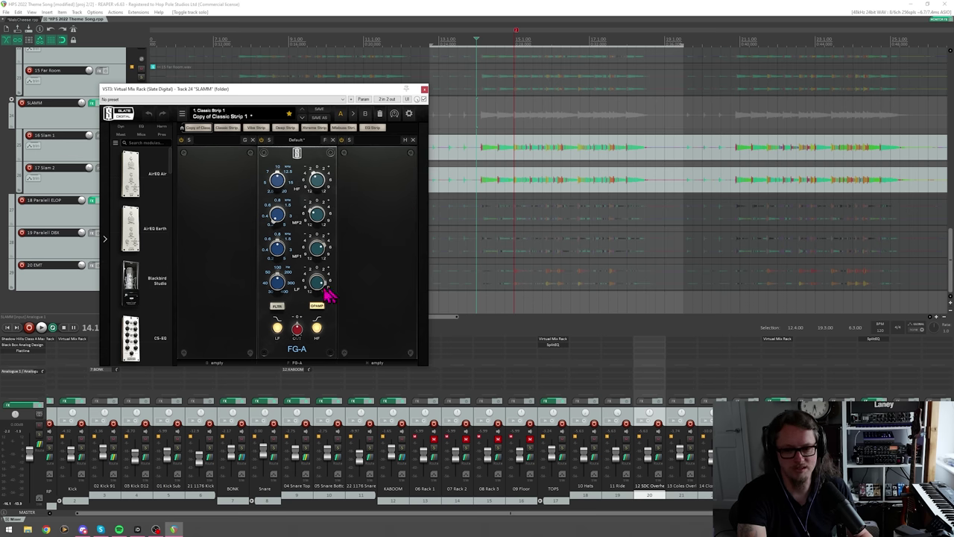
Clear the SLAMM solo, listen to the drum mix from 14.1.00, and close the Virtual Mix Rack
key("space")
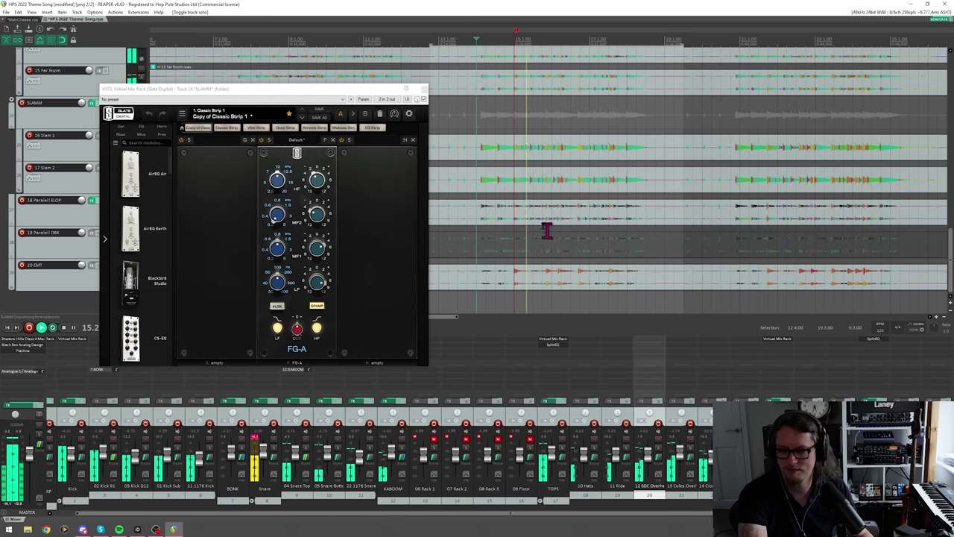
key("space")
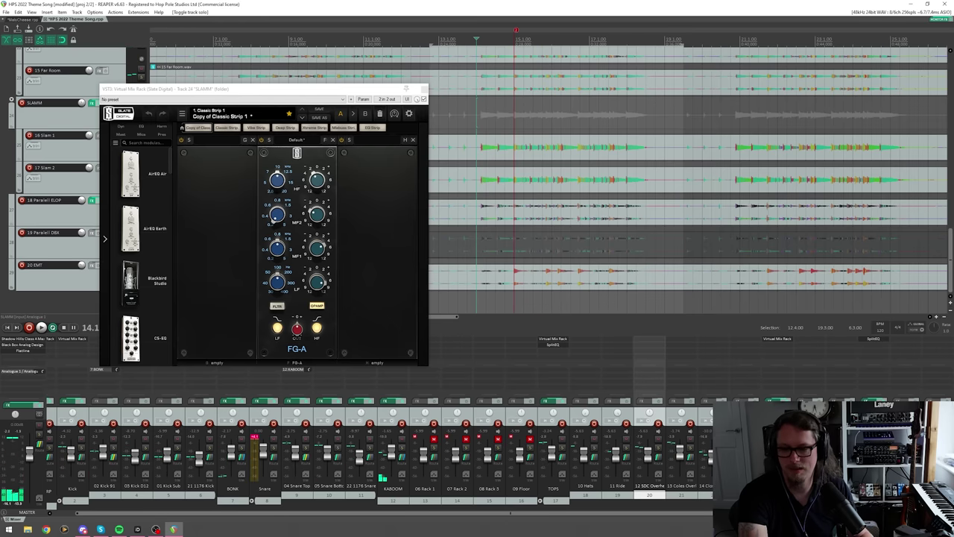
left_click(423, 90)
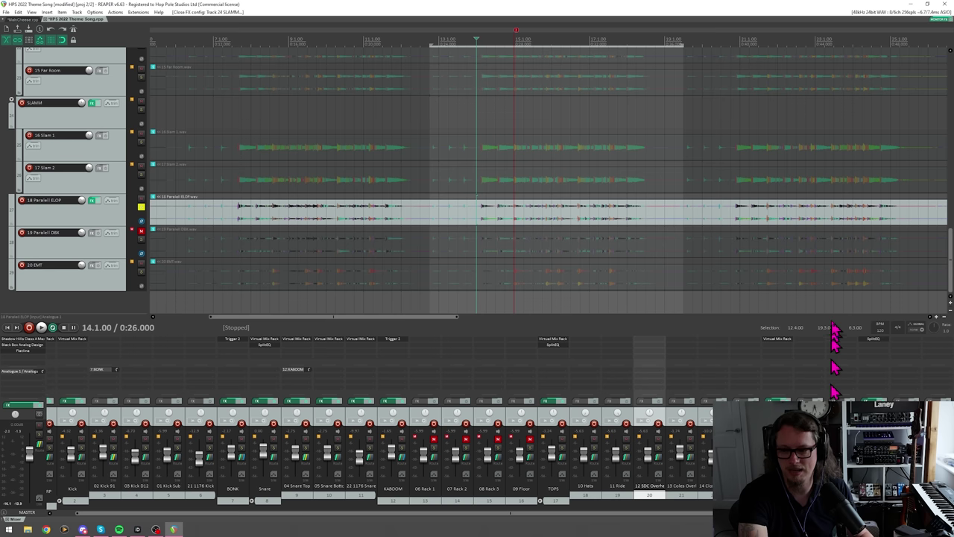
Open SplitEQ on the soloed 18 Paralell ELOP track and listen to it from 14.1.00
left_click(872, 340)
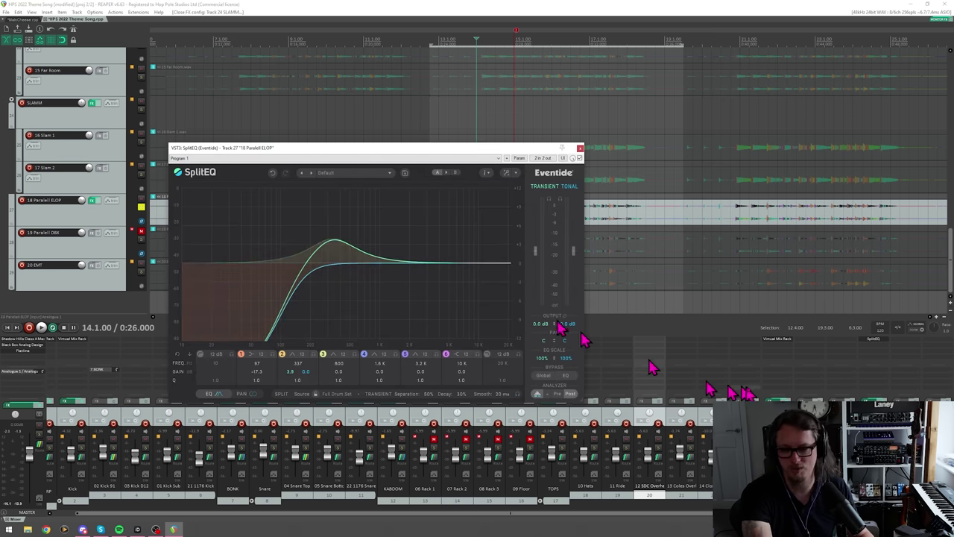
key("space")
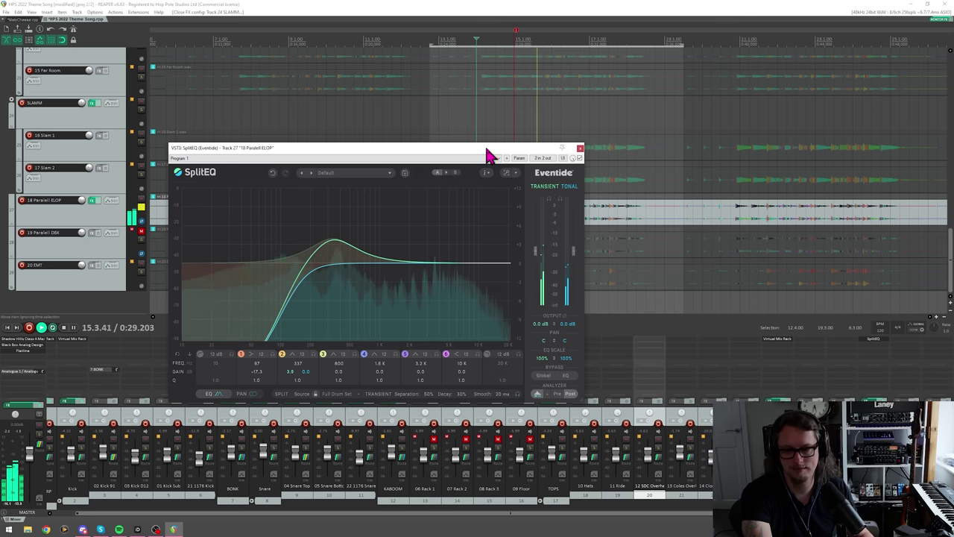
key("space")
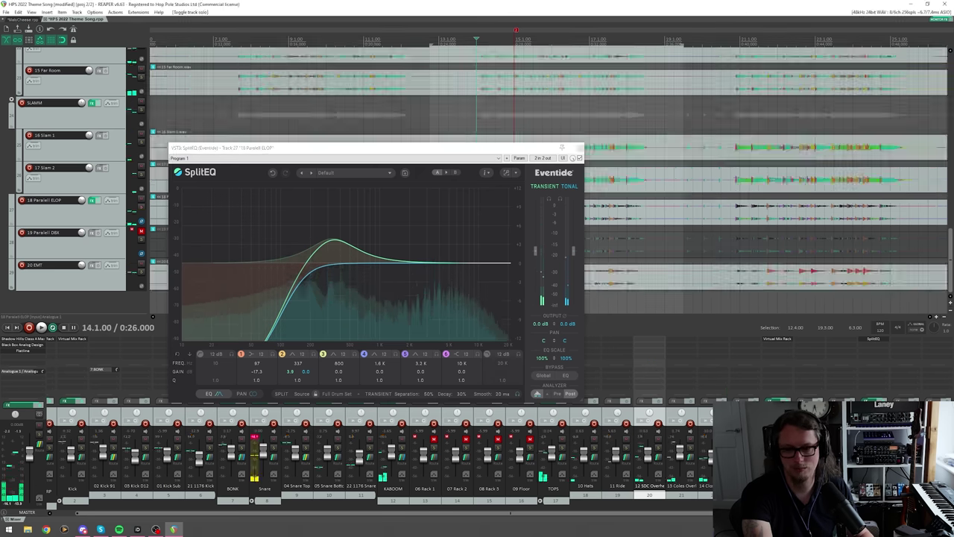
Listen to the drum mix with SLAMM, 18 Paralell ELOP and 20 EMT muted, and close SplitEQ
key("F5")
key("F5")
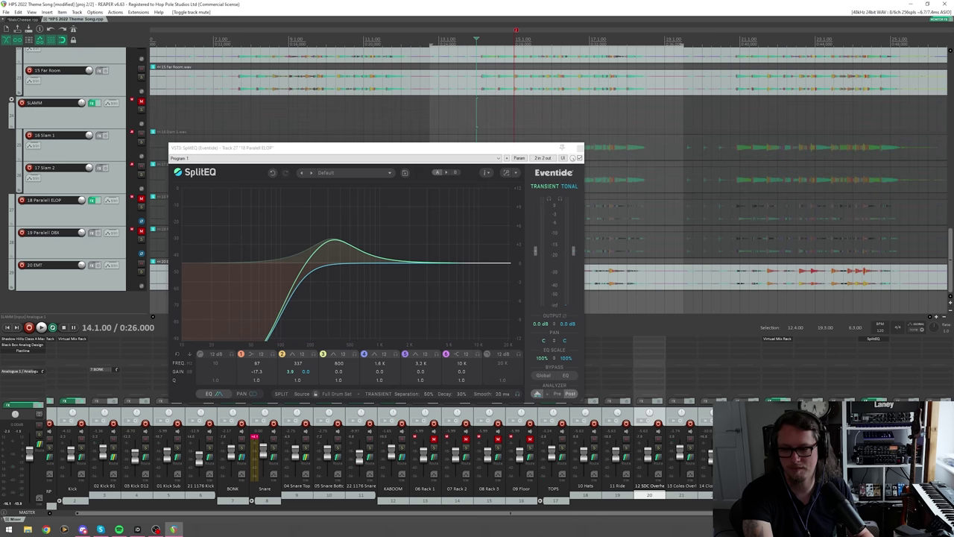
key("space")
left_click(577, 148)
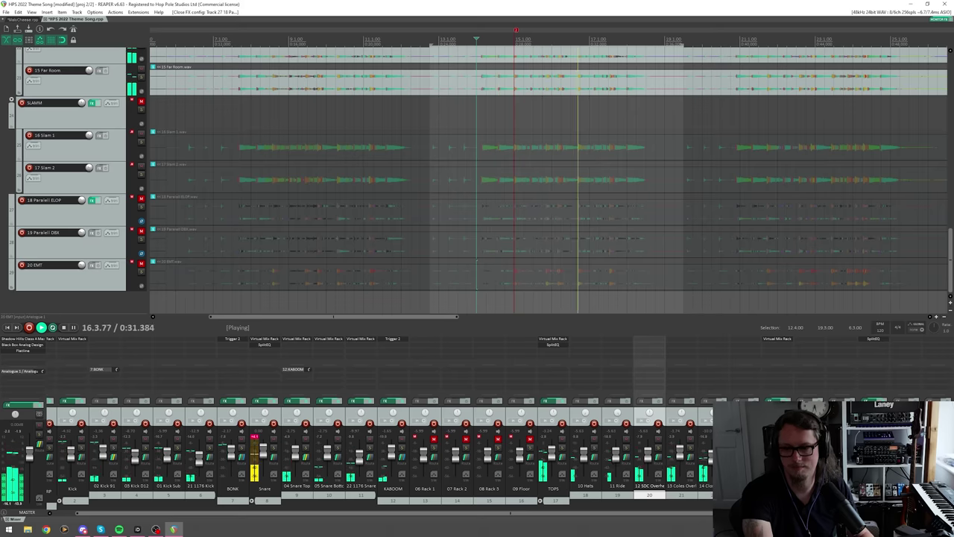
Unmute SLAMM, 18 Paralell ELOP and 20 EMT, and listen to the drum mix from 14.1.00
key("ctrl+m")
key("space")
key("F5")
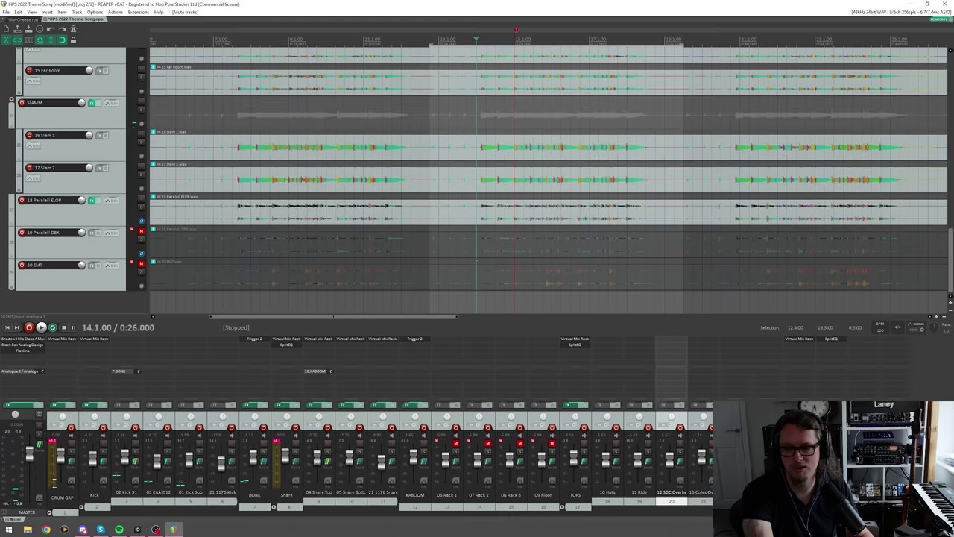
key("F5")
key("space")
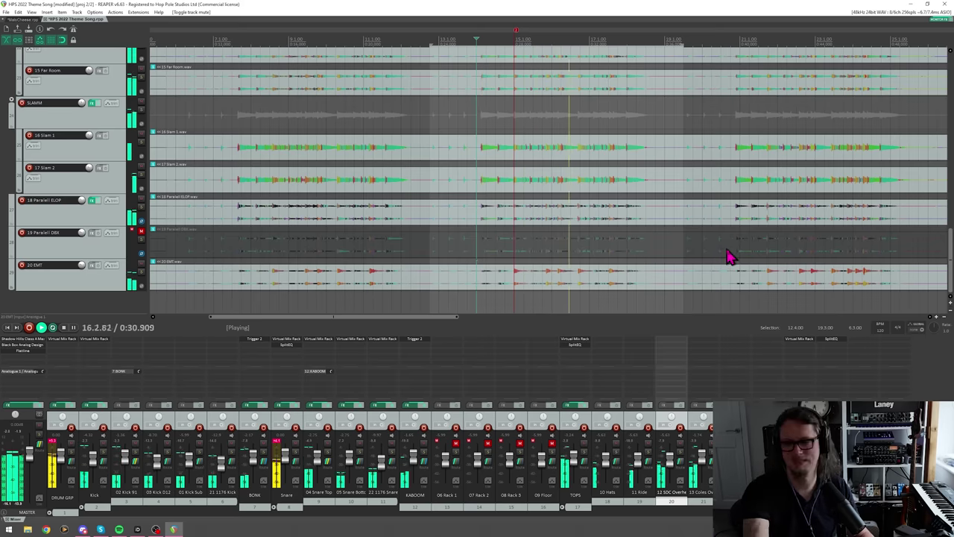
key("space")
Solo the 20 EMT track and listen to it from 14.4.00 and from 14.1.00
key("alt+s")
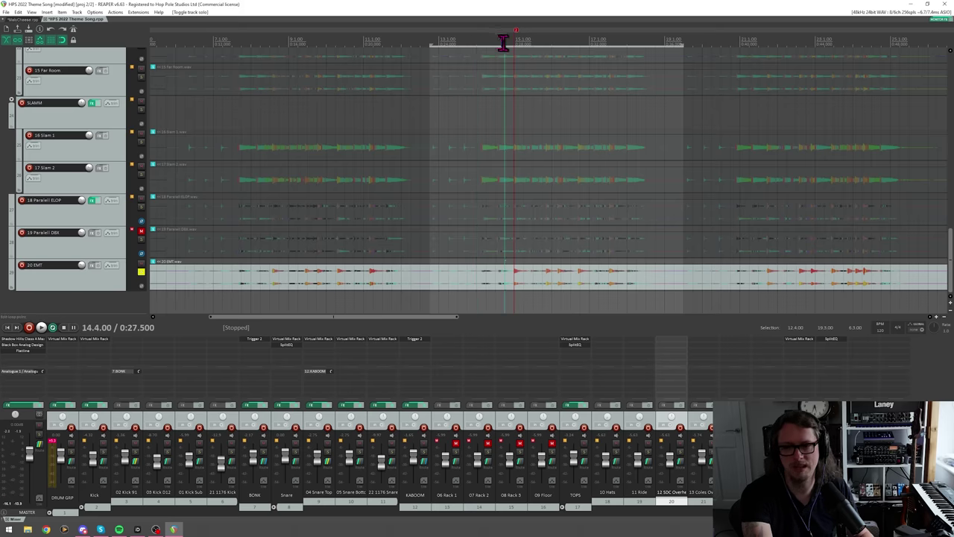
key("space")
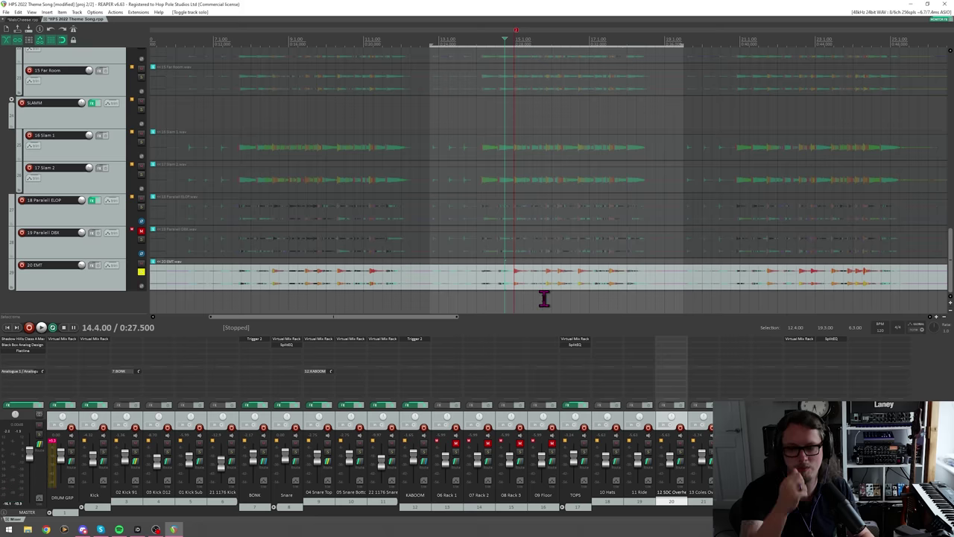
left_click(488, 284)
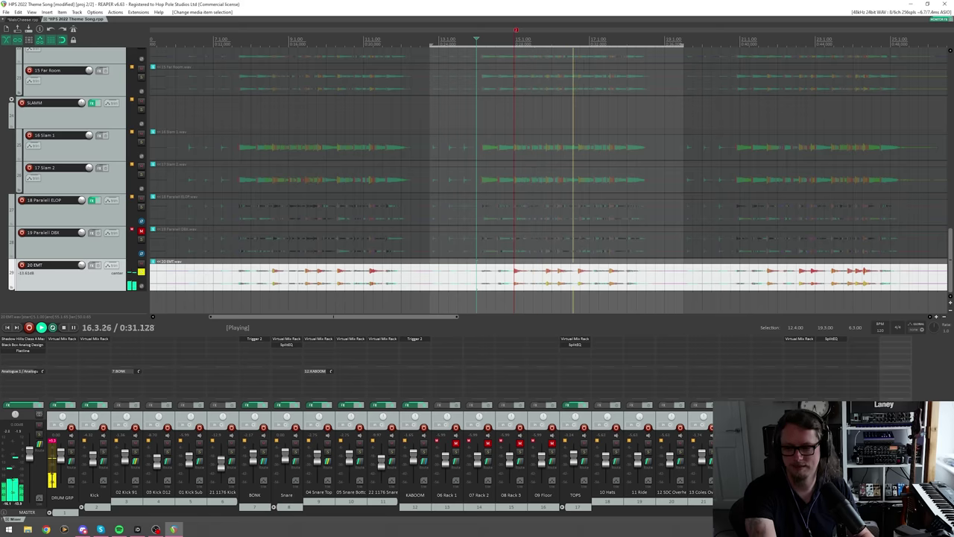
key("space")
Clear the 20 EMT solo and listen to the drum mix from 14.1.00 with 20 EMT and KABOOM muted
key("F6")
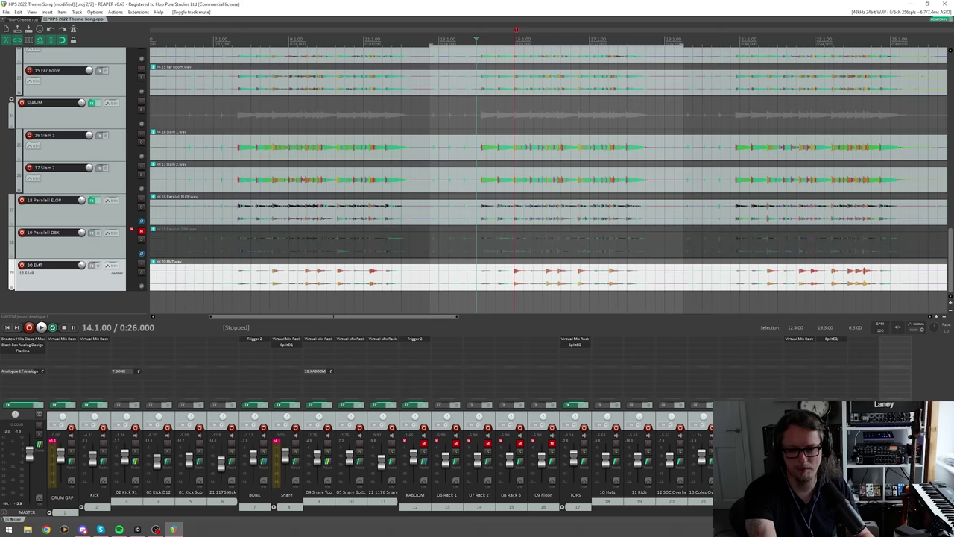
key("F5")
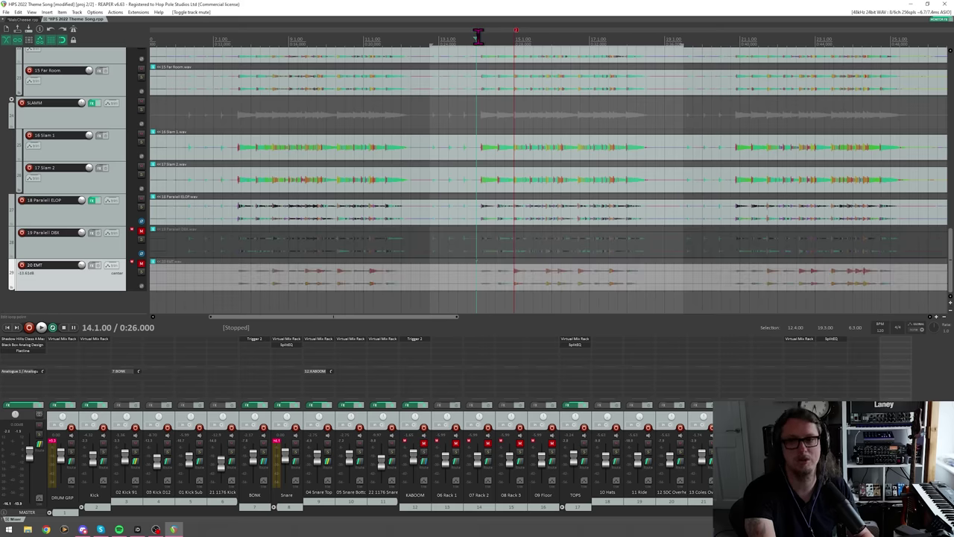
key("space")
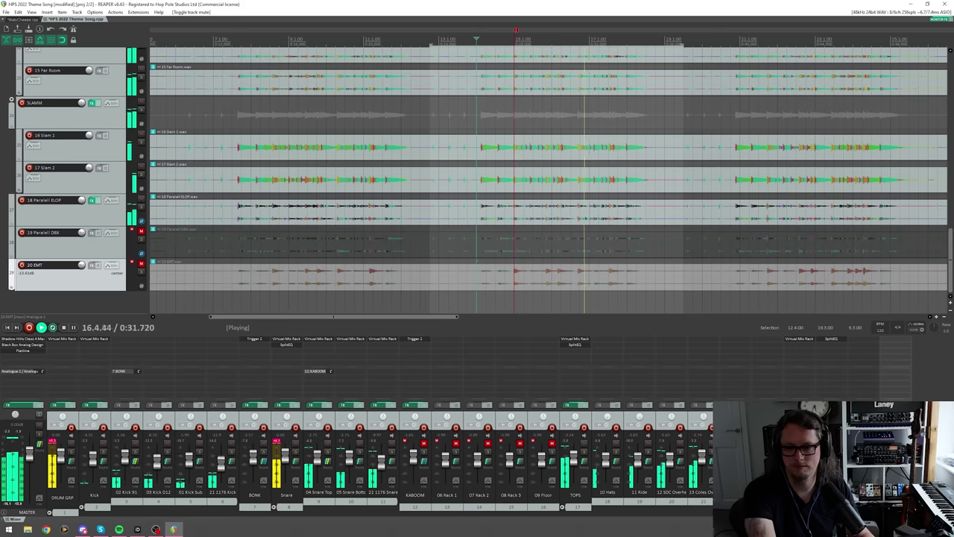
key("space")
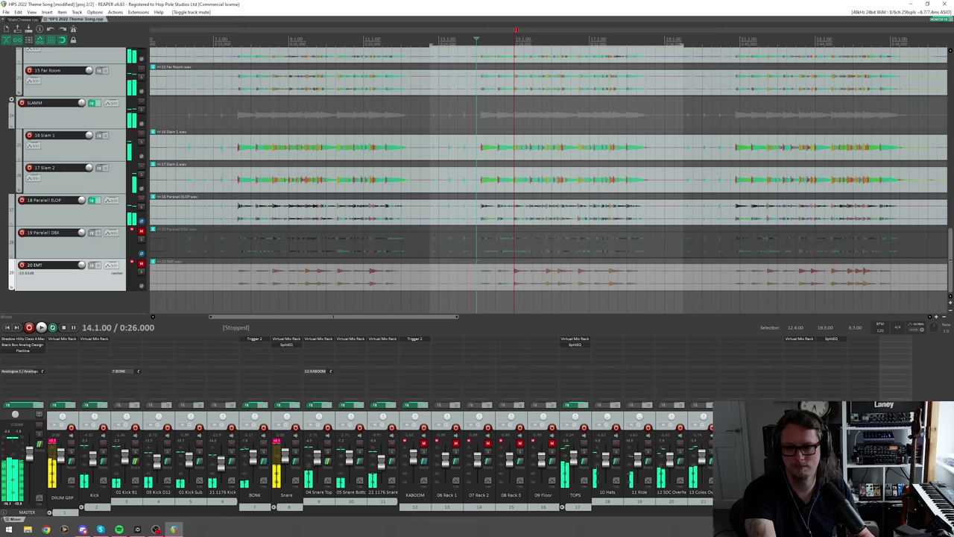
Unmute 20 EMT and listen to the drum mix from 14.1.00 with only KABOOM kept out
left_click(478, 262)
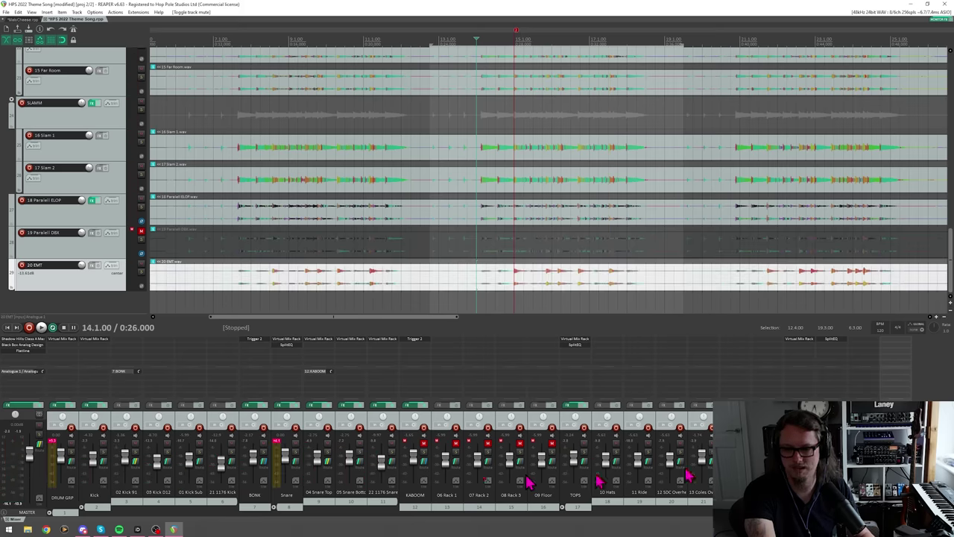
key("space")
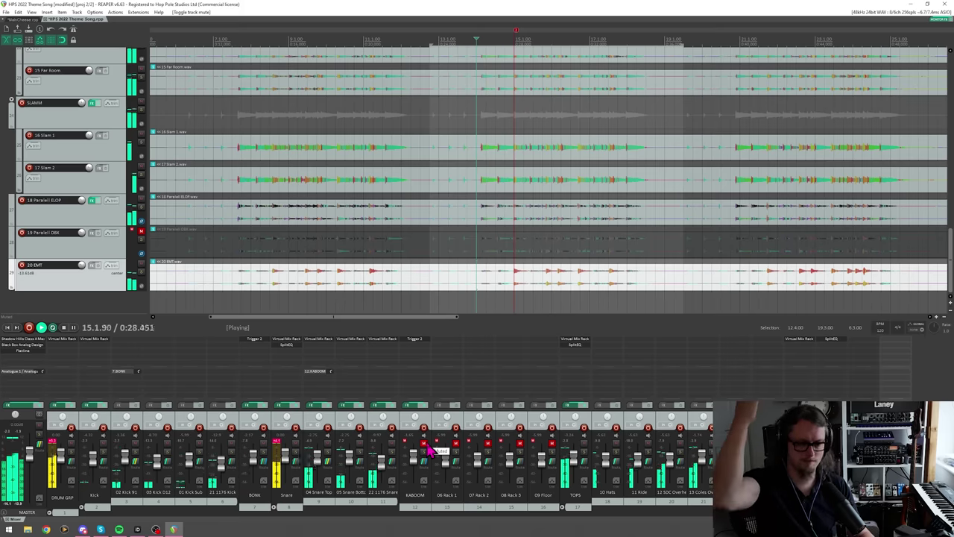
key("space")
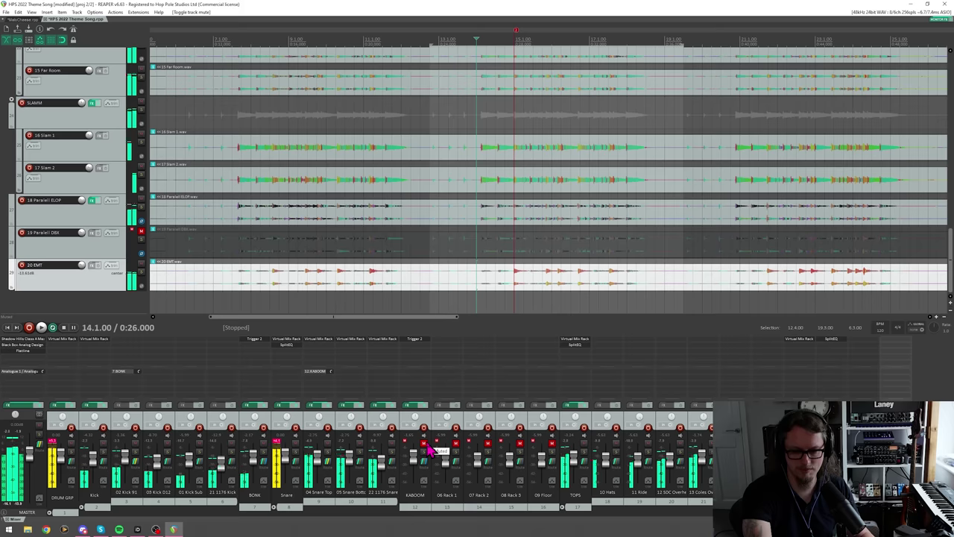
Unmute the KABOOM folder and listen to the drum mix from 14.4.00
left_click(503, 41)
key("space")
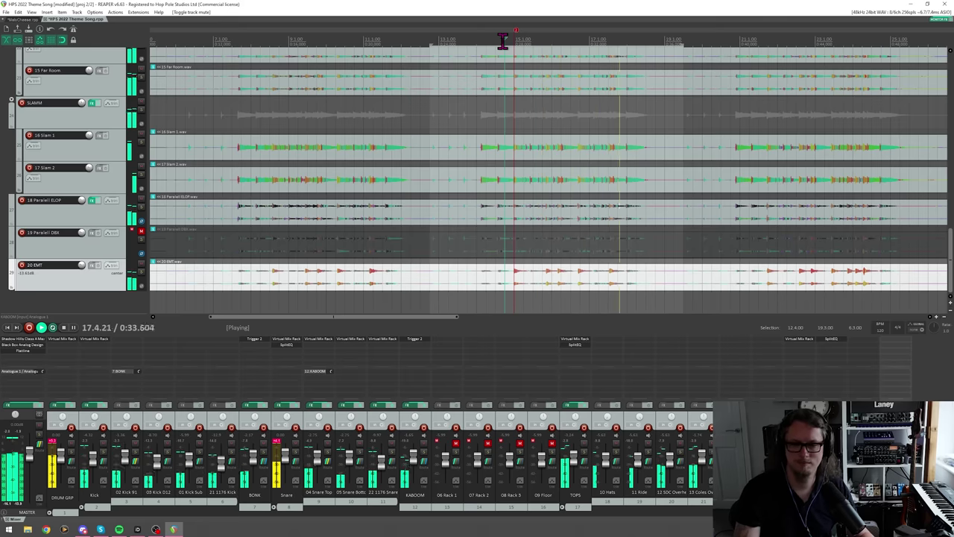
key("space")
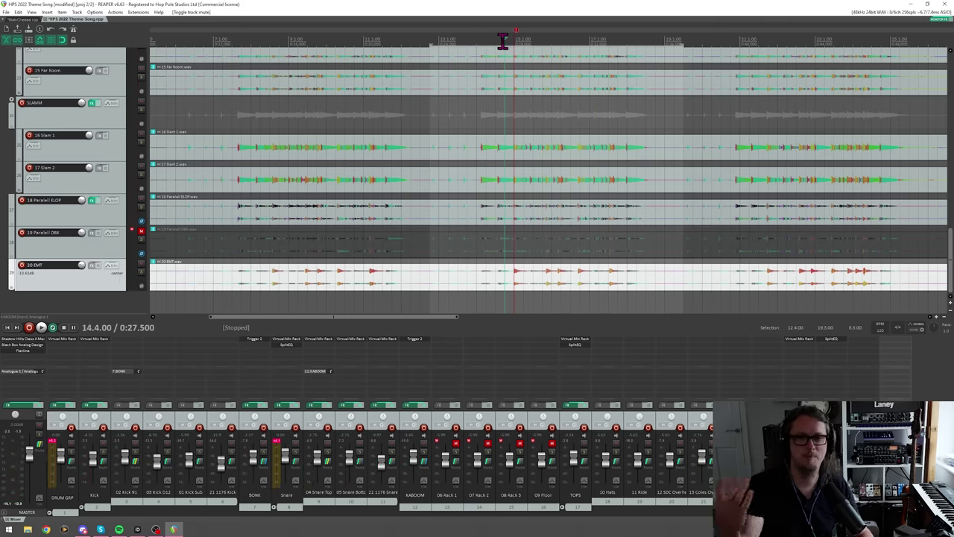